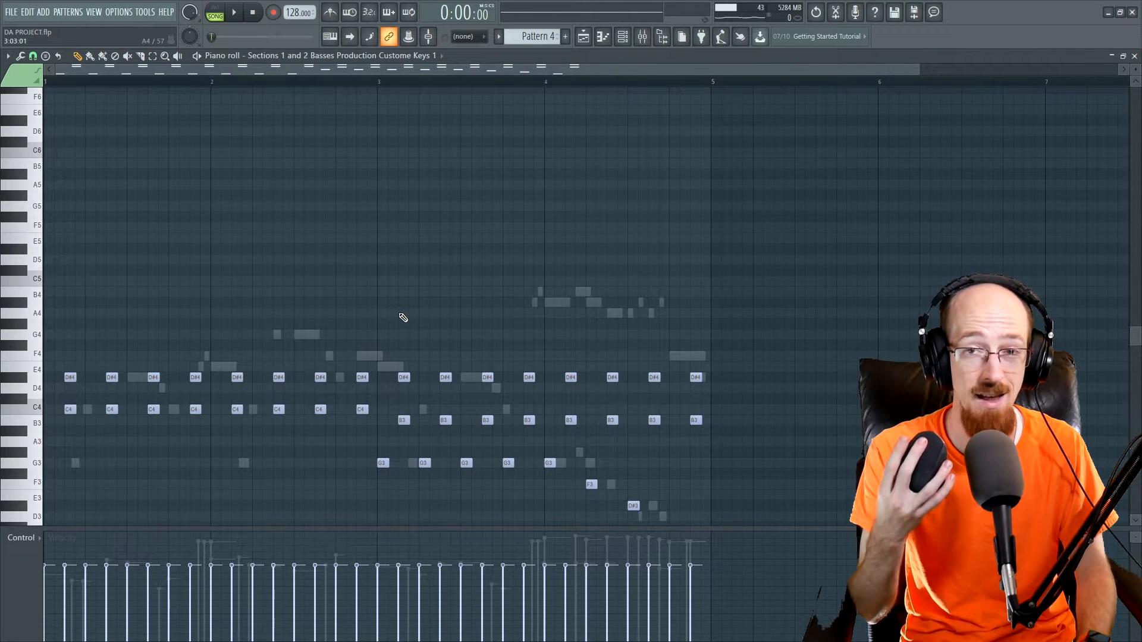
middle_click(399, 315)
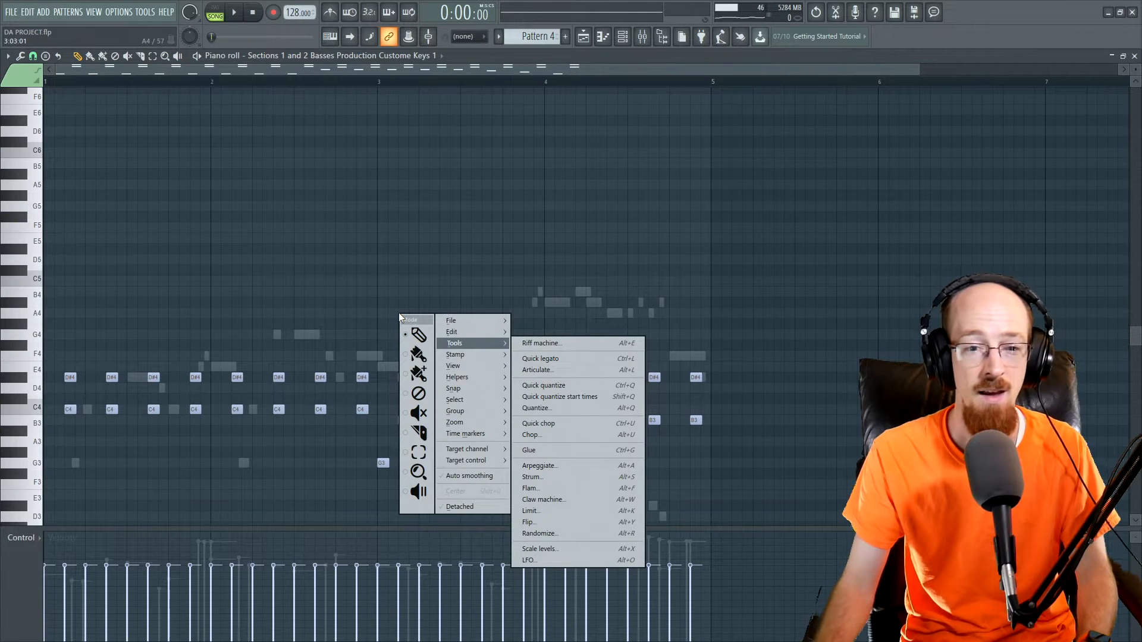
left_click(392, 216)
right_click(393, 217)
middle_click(368, 159)
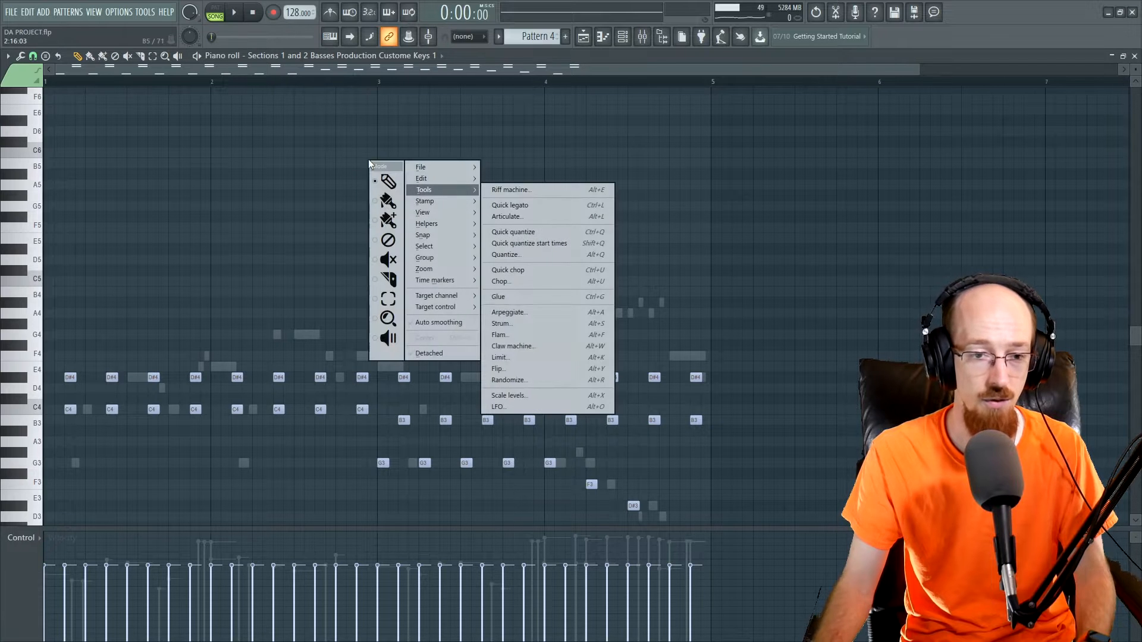
left_click(313, 163)
right_click(309, 163)
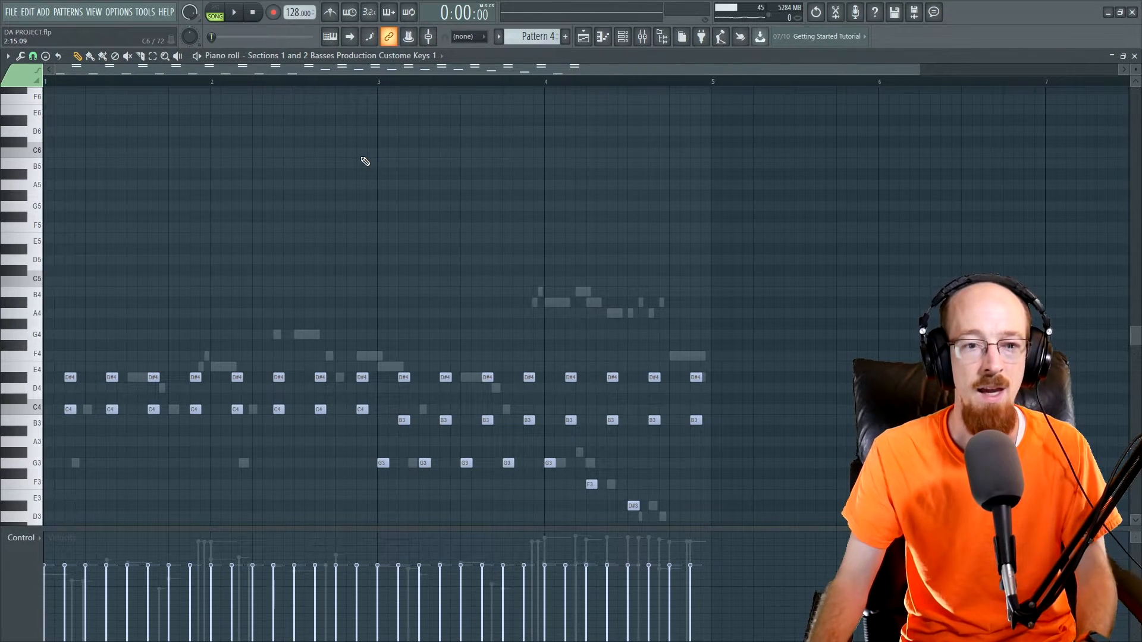
right_click(452, 188)
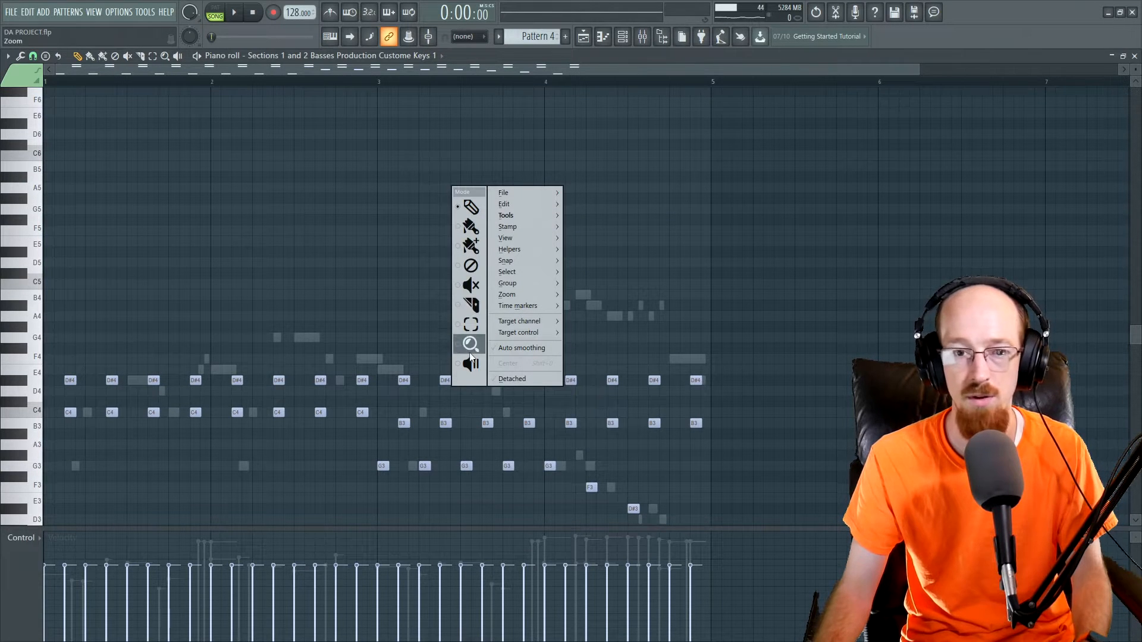
left_click(362, 215)
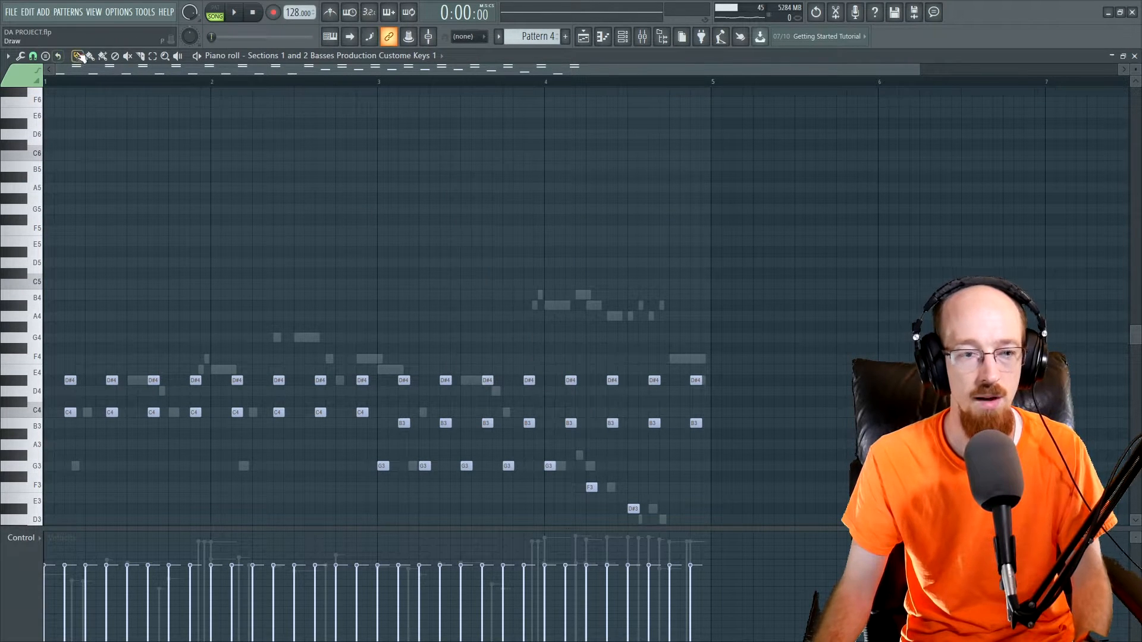
left_click(128, 56)
key("p")
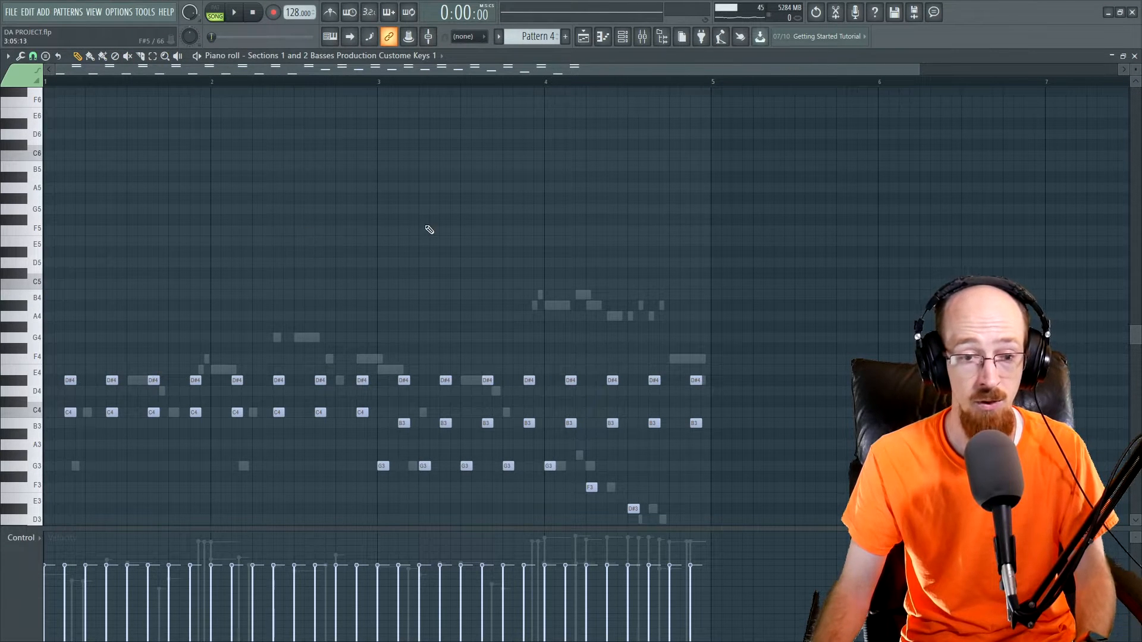
- Switch the piano roll to the DRUMS channel through its ghost notes and undo the accidental note deletion
scroll(426, 225, "down", 2)
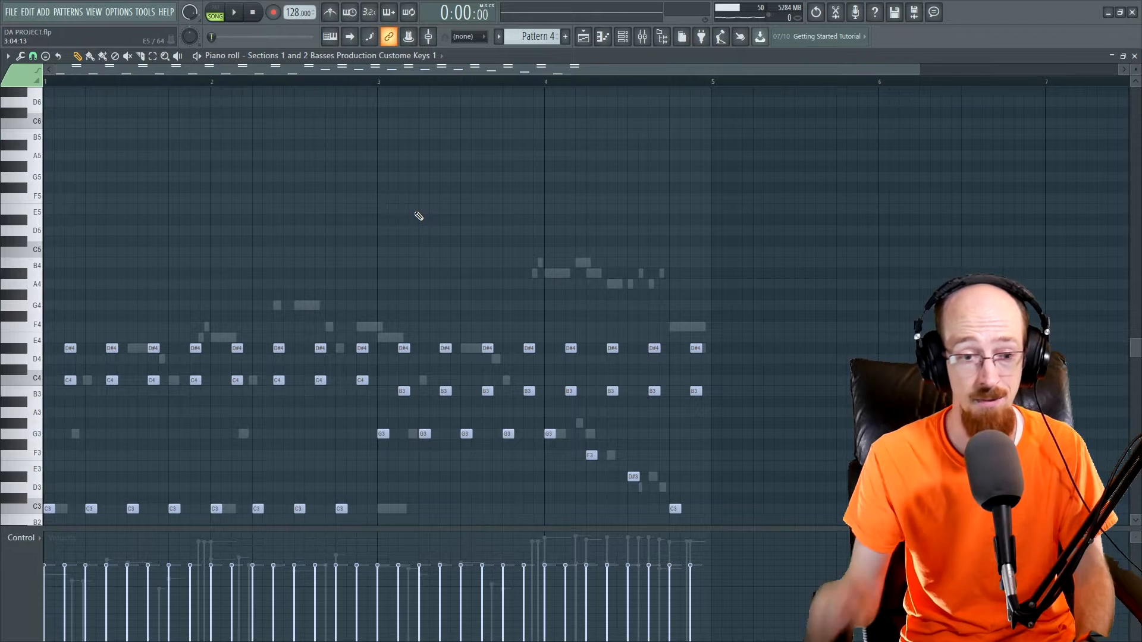
right_click(561, 277)
right_click(562, 277)
right_click(562, 277)
key("ctrl+z")
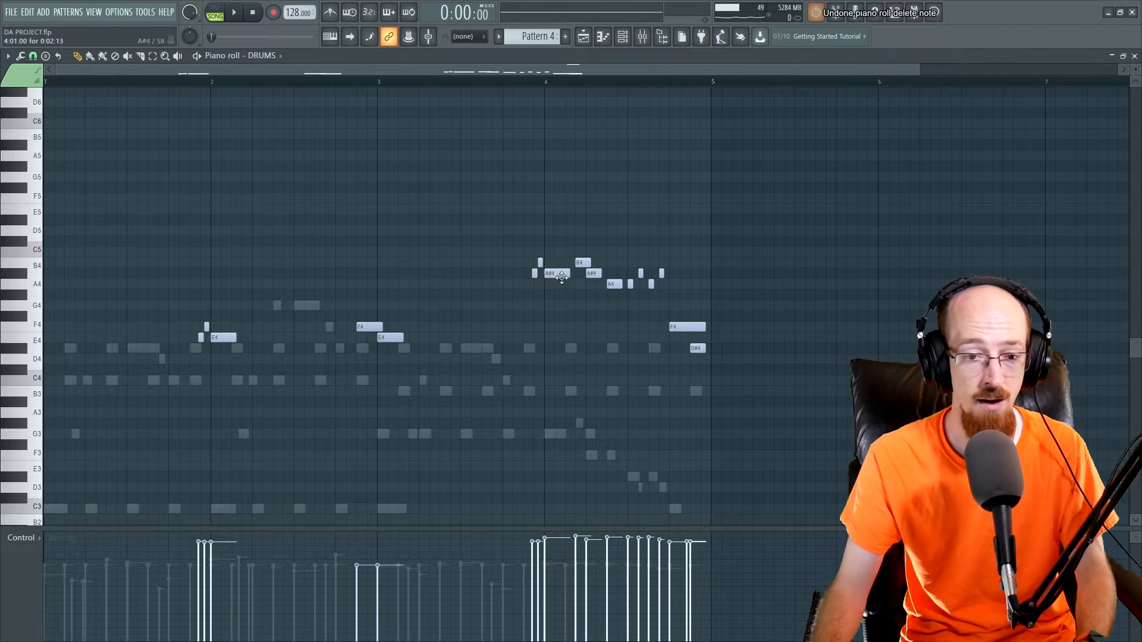
- Switch the piano roll to the IDK channel through one of its ghost notes
double_click(483, 349)
double_click(469, 348)
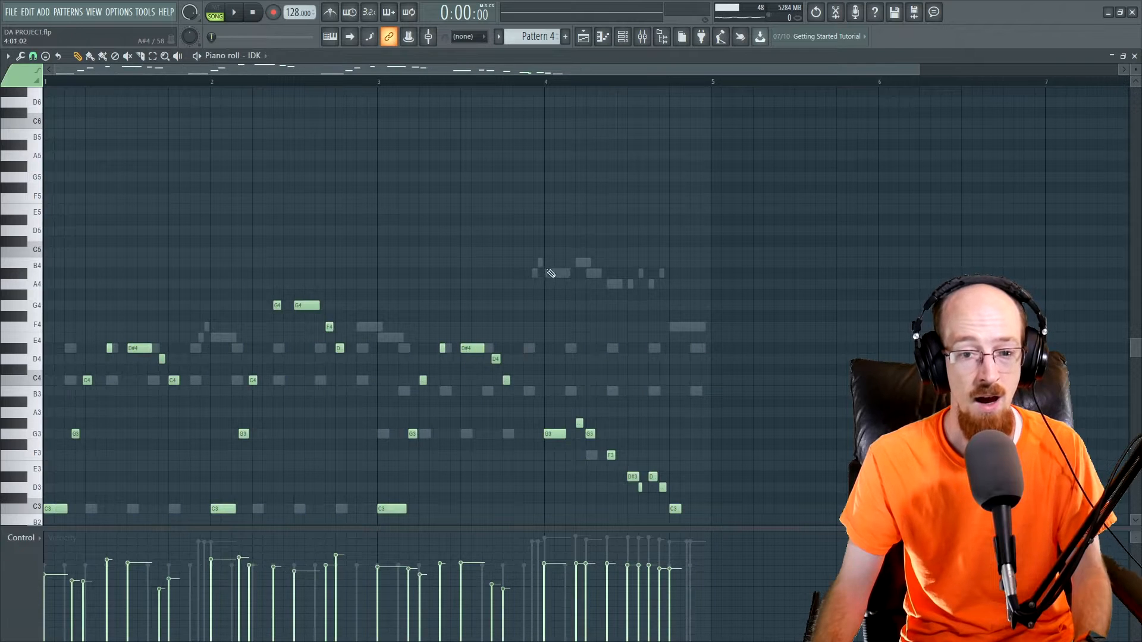
scroll(506, 254, "down", 6)
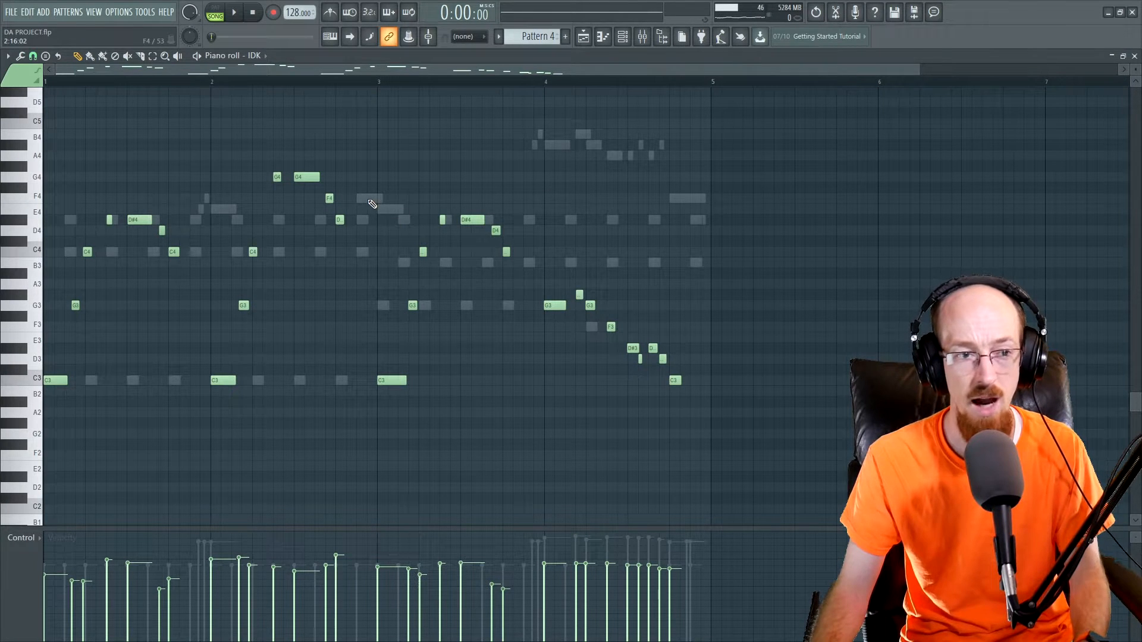
- Check the ghost channels setting among the piano roll's helper options
left_click(9, 56)
mouse_move(48, 116)
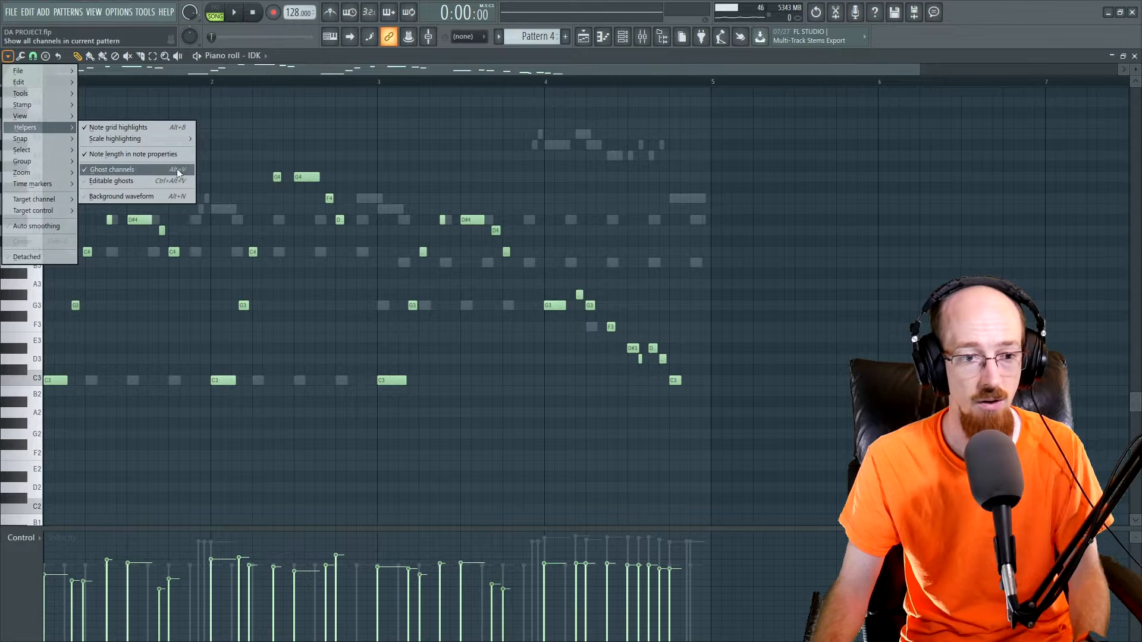
left_click(275, 70)
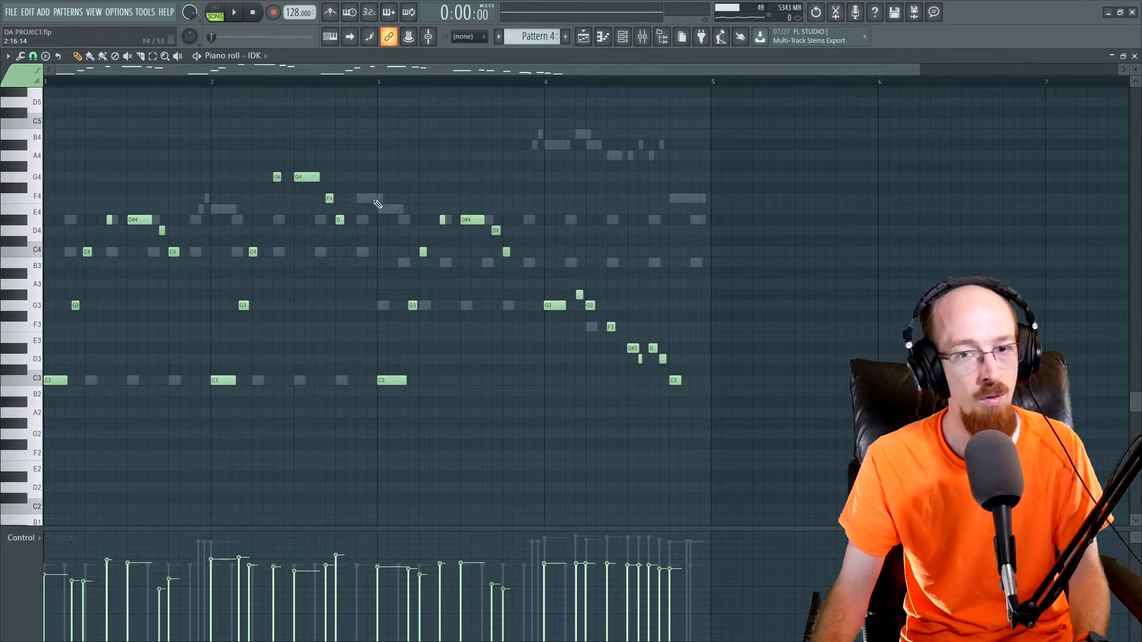
- Switch to the DRUMS channel through its F4 ghost note and audition the E4 and F4 keys
double_click(374, 202)
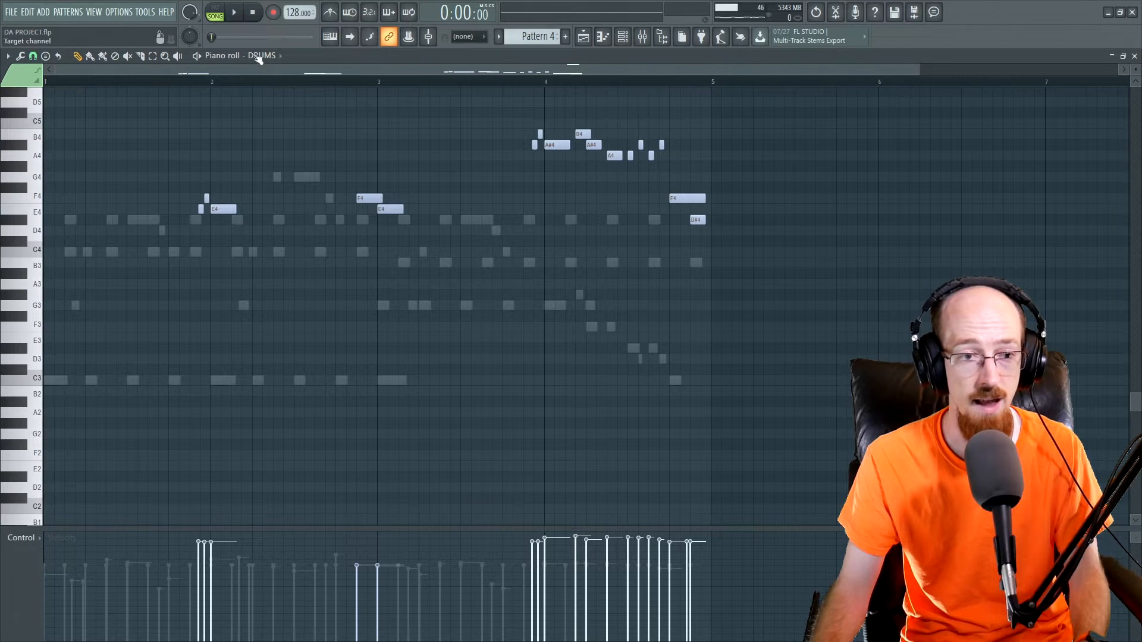
left_click(38, 209)
left_click(37, 210)
left_click(37, 197)
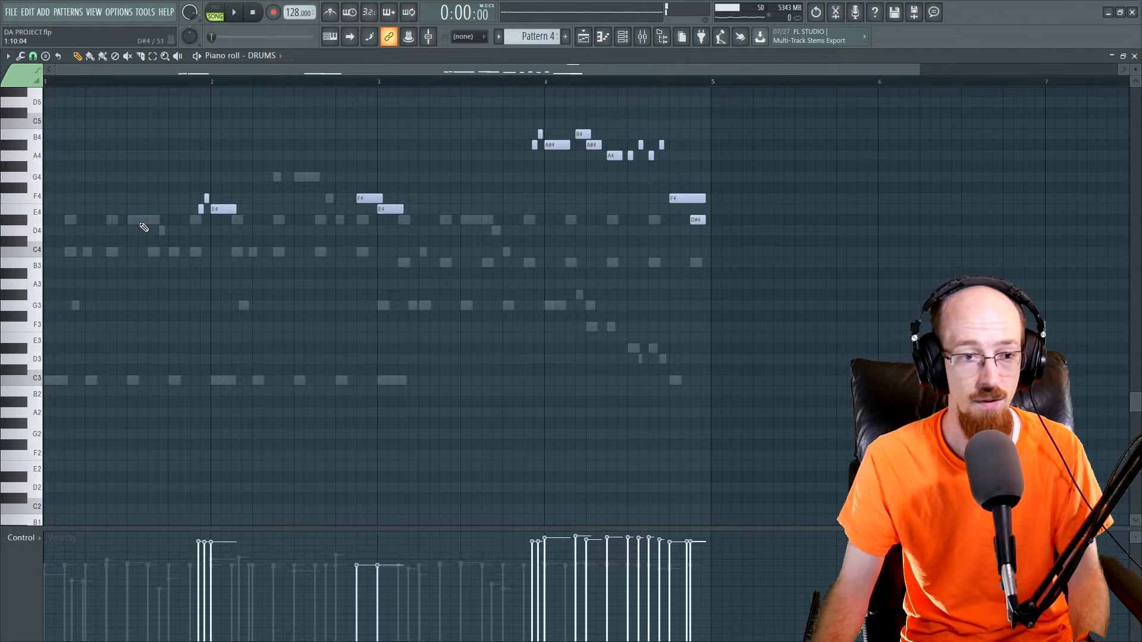
- Switch to the IDK channel and audition the D4 key, then swap to DRUMS and back to IDK through ghost notes
double_click(141, 221)
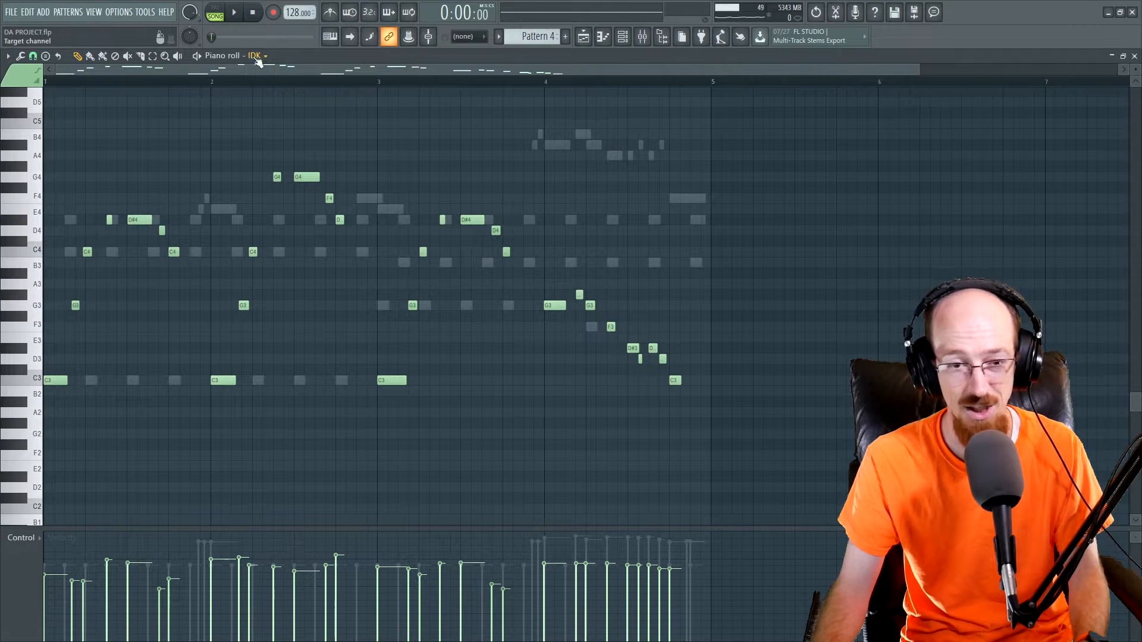
left_click(36, 230)
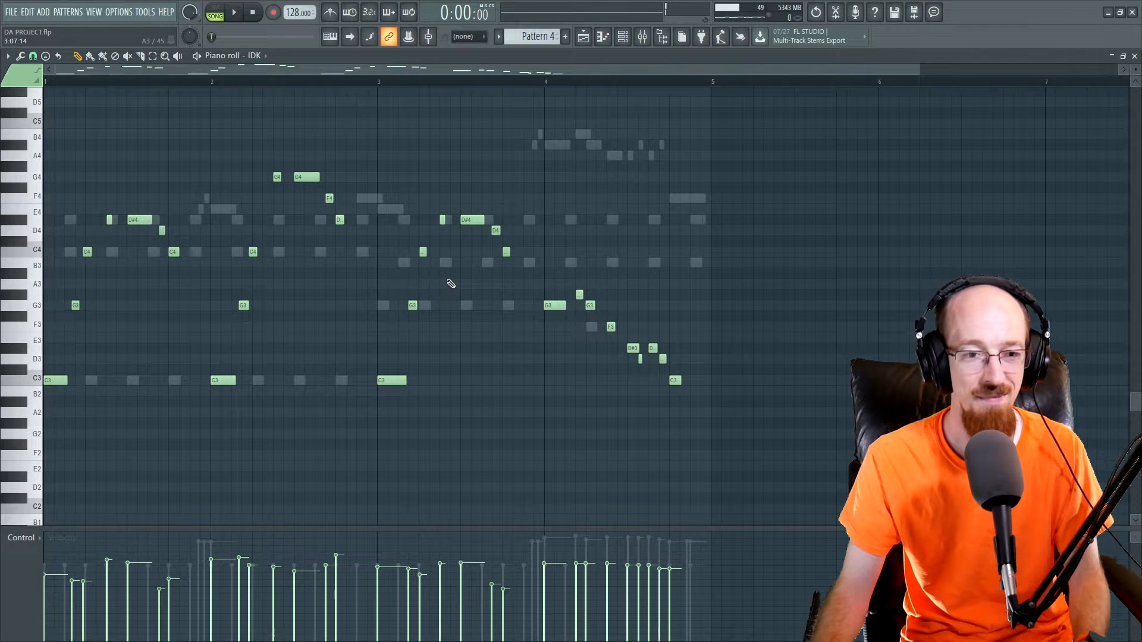
double_click(229, 210)
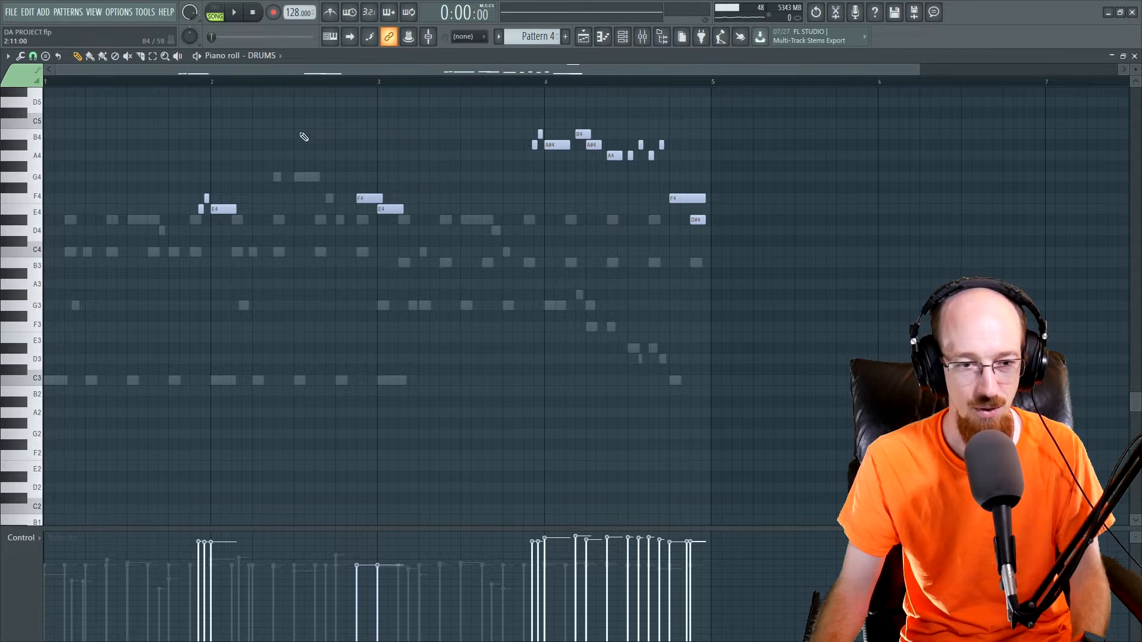
double_click(309, 179)
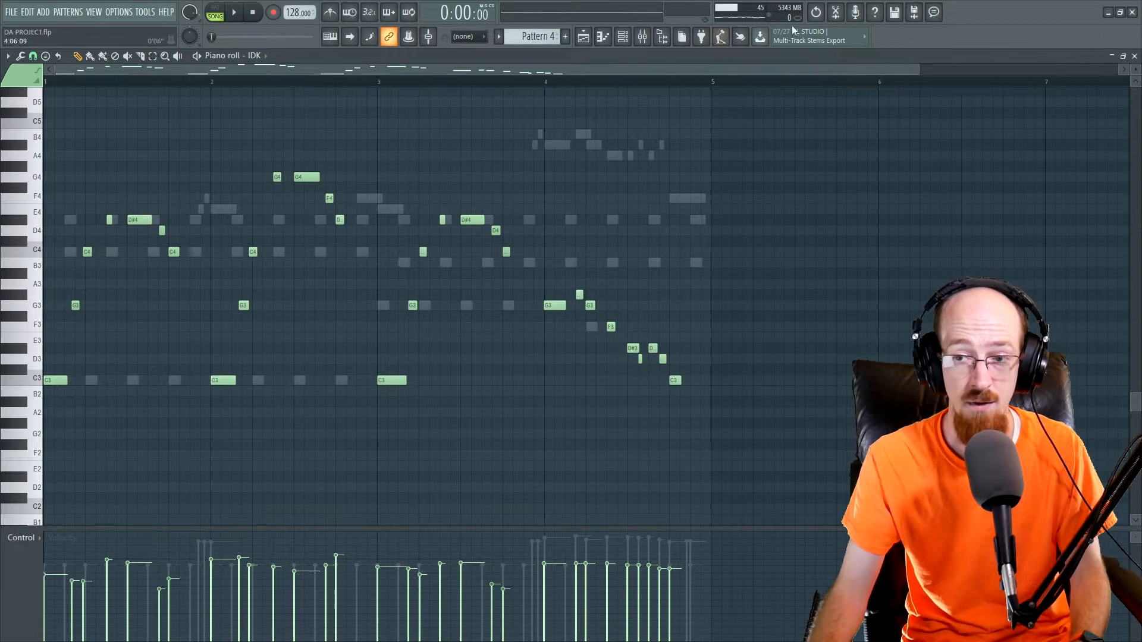
- Close the piano roll, reduce the playlist to a smaller window and show the channel rack beside it
left_click(1134, 55)
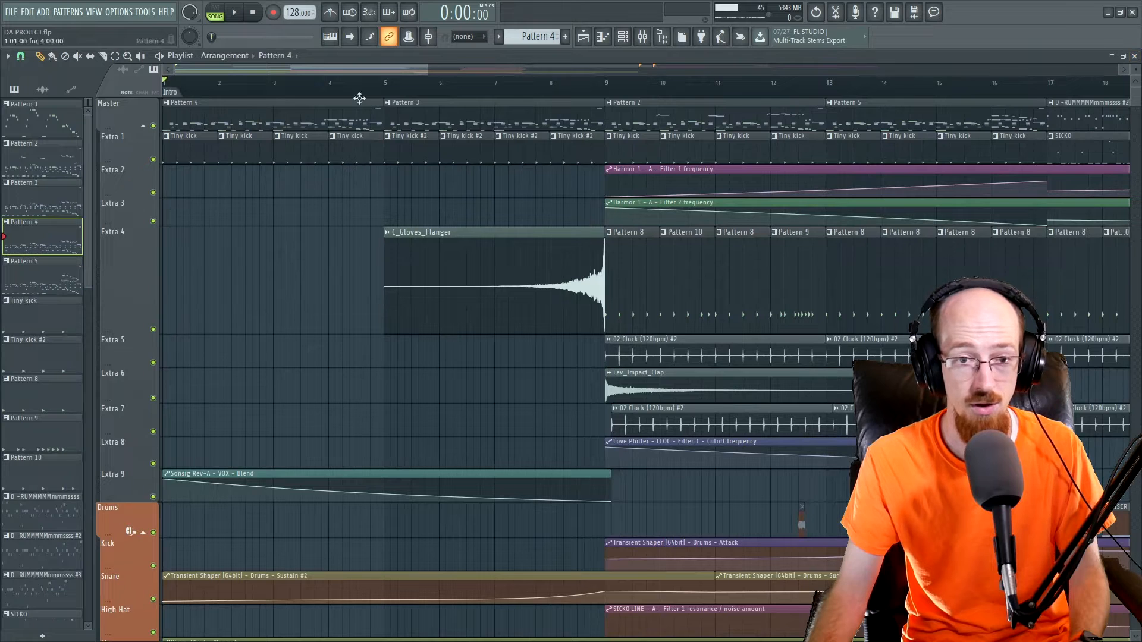
double_click(497, 53)
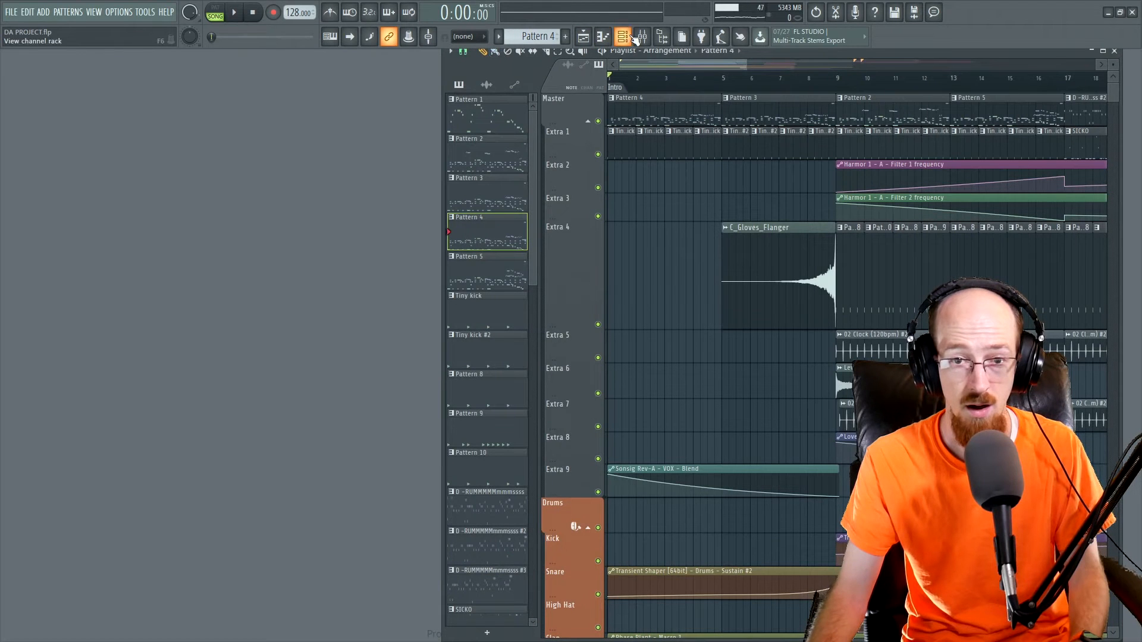
left_click(623, 36)
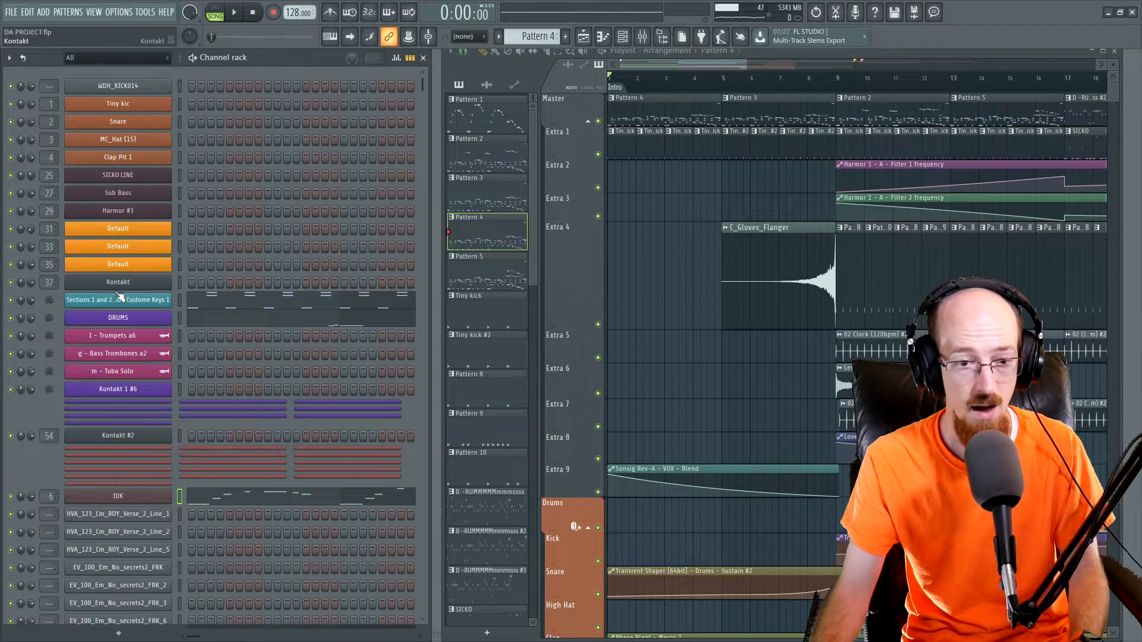
- Examine the instruments loaded in the main Kontakt channel and the BRSO Articulate window of the Sections 1 and 2 Basses channel
left_click(120, 282)
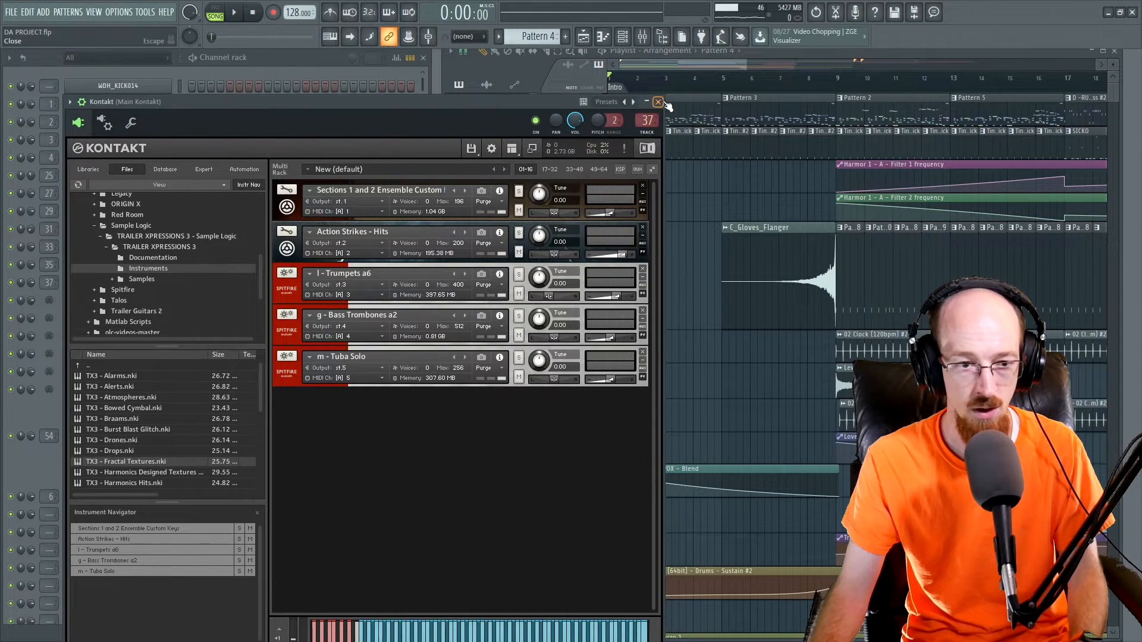
left_click(659, 102)
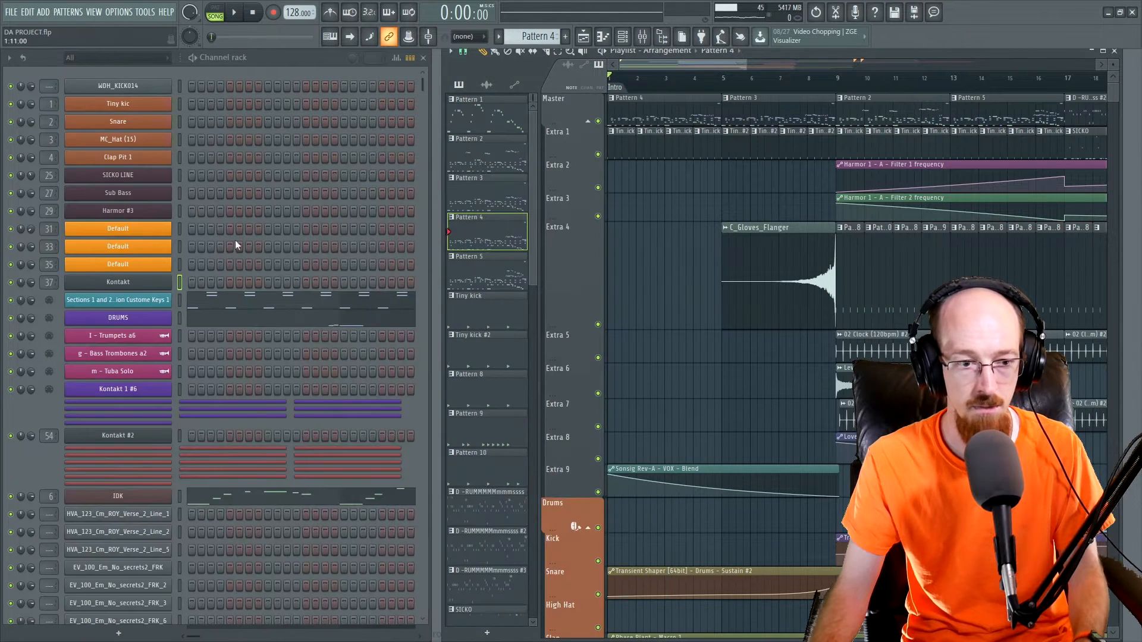
left_click(156, 306)
left_click_drag(203, 137, 386, 130)
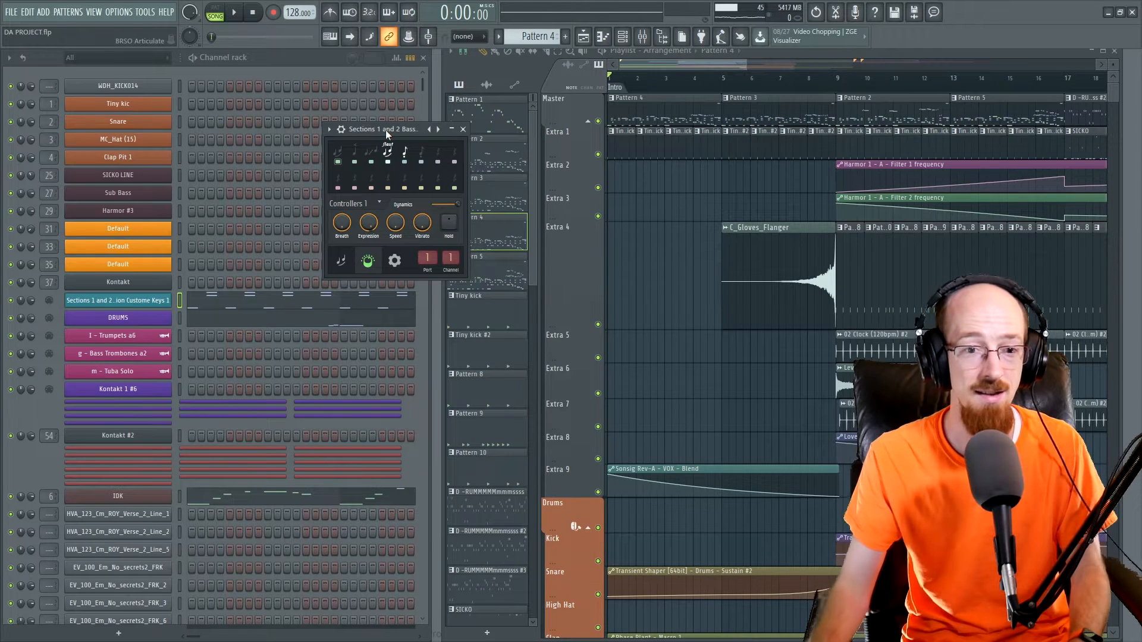
left_click(464, 129)
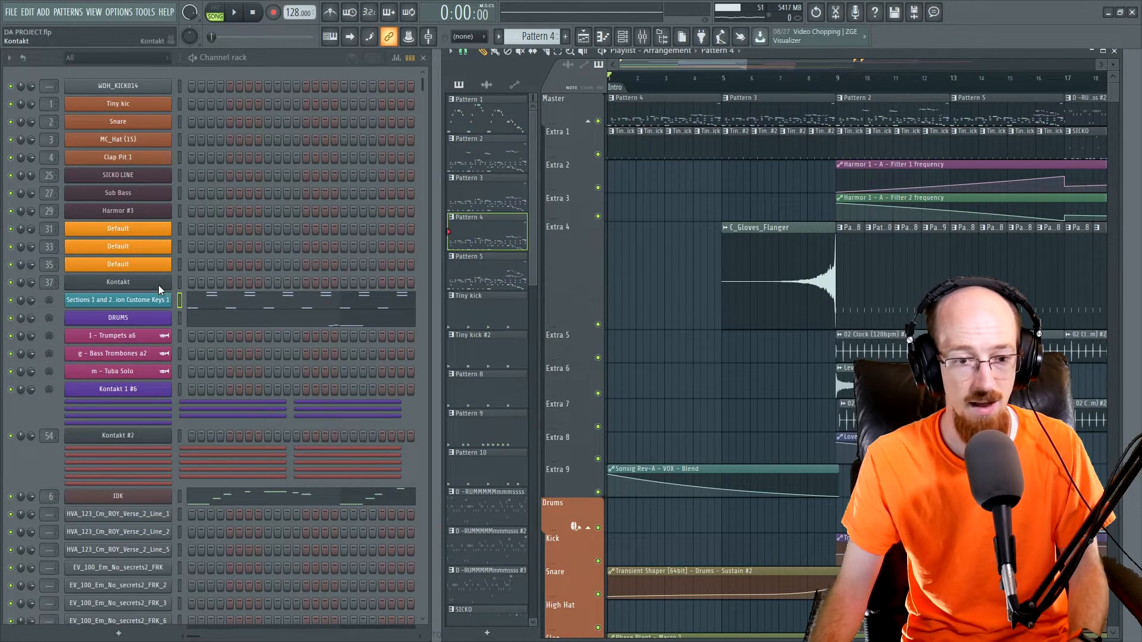
- Examine the Session Strings Pro articulations and their keyswitches in the main Kontakt's Sections 1 and 2 Ensemble instrument
left_click(159, 286)
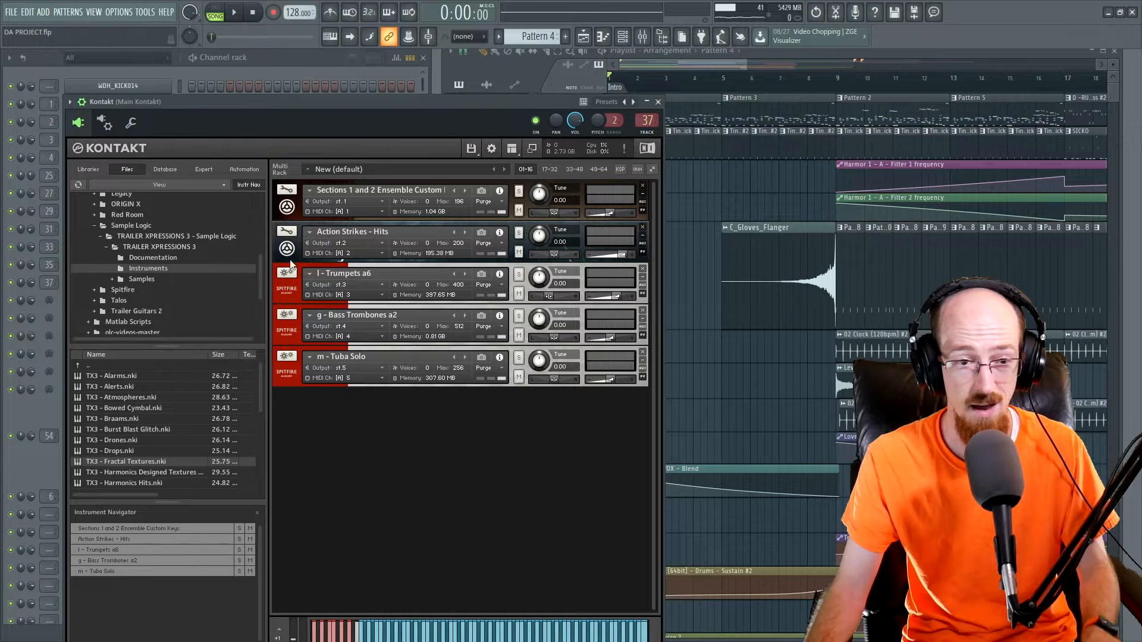
left_click(287, 207)
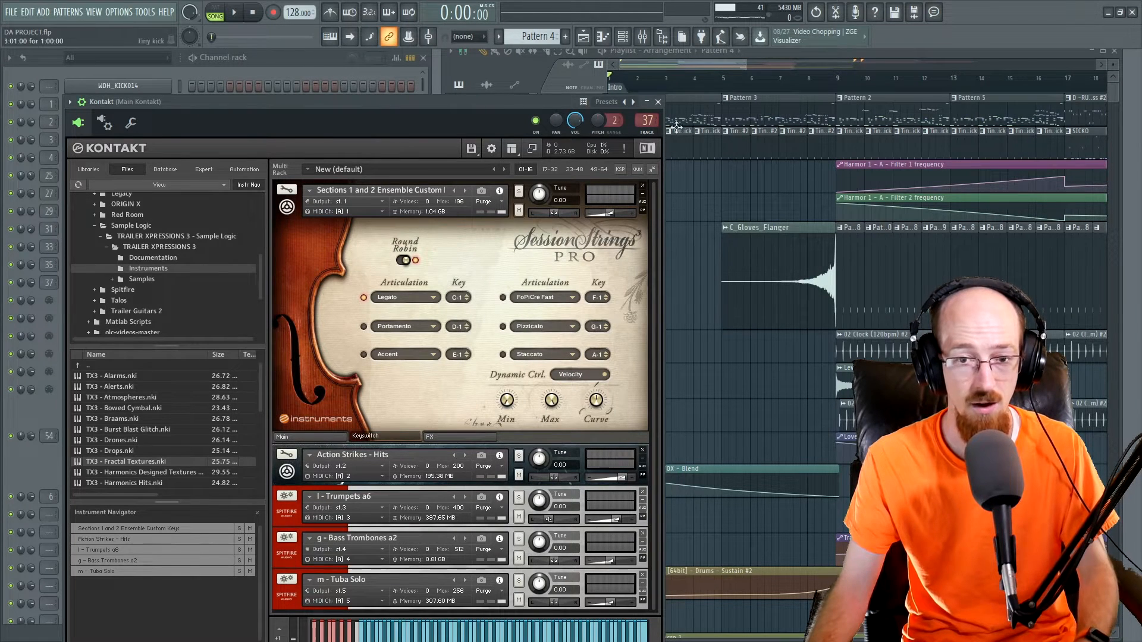
left_click(658, 102)
- View the Sections 1 and 2 Basses channel's notes briefly, then examine its port and channel in BRSO Articulate
left_click(217, 303)
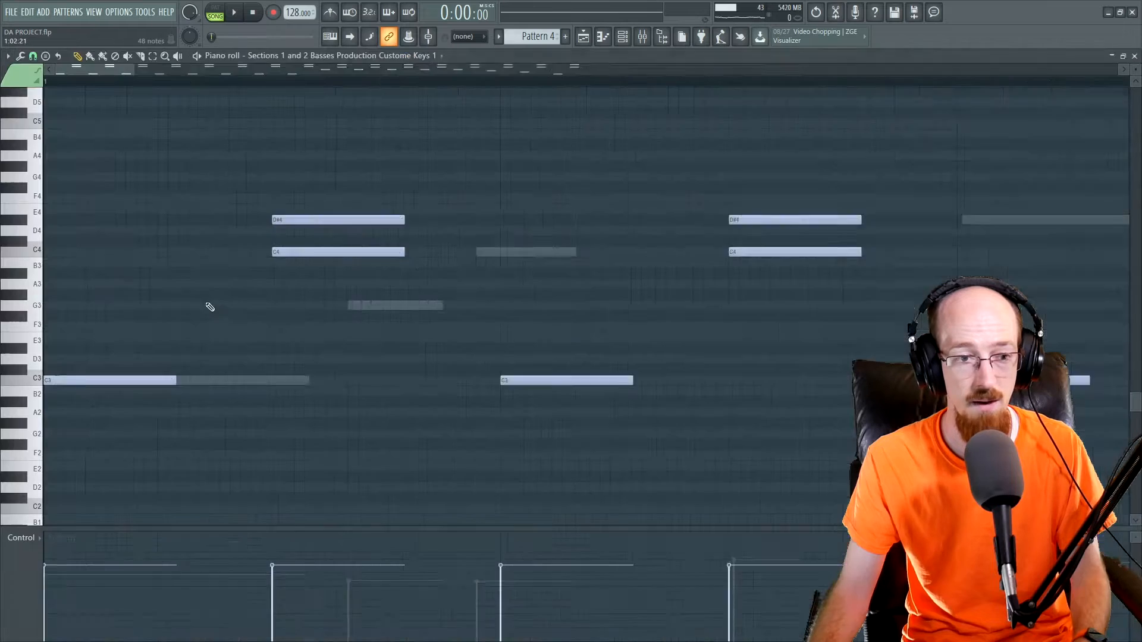
left_click(1134, 55)
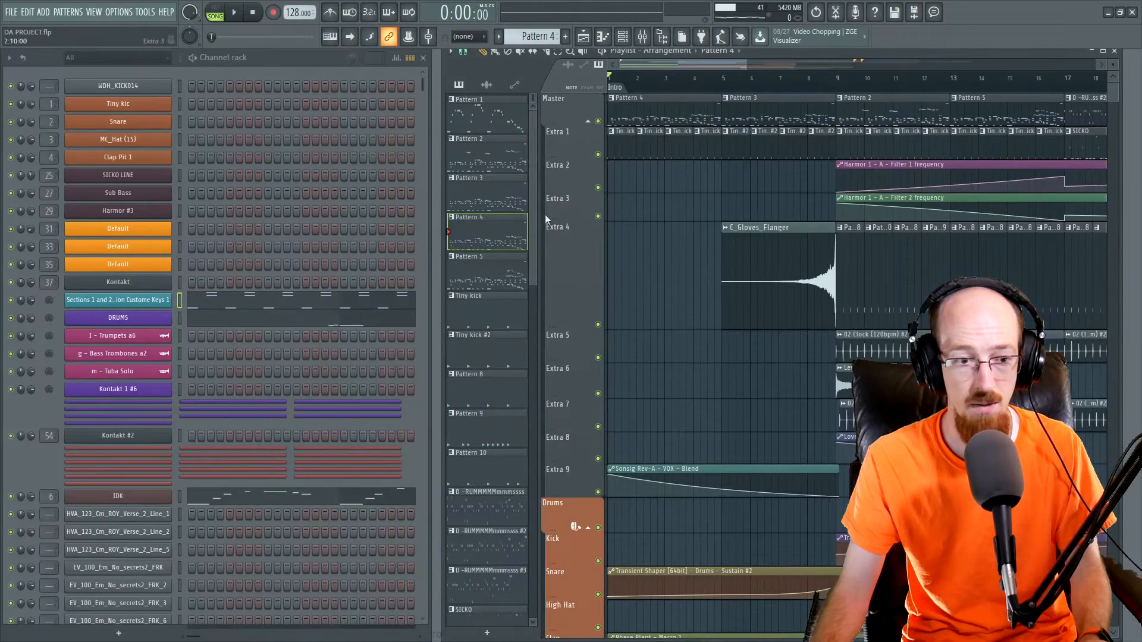
left_click(119, 300)
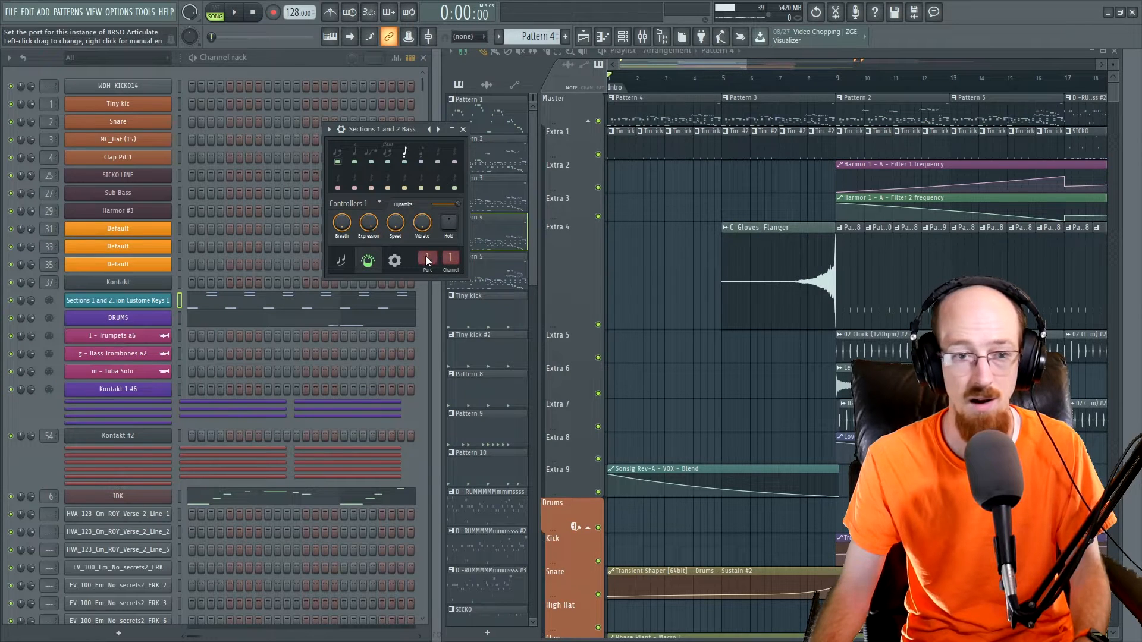
left_click(463, 129)
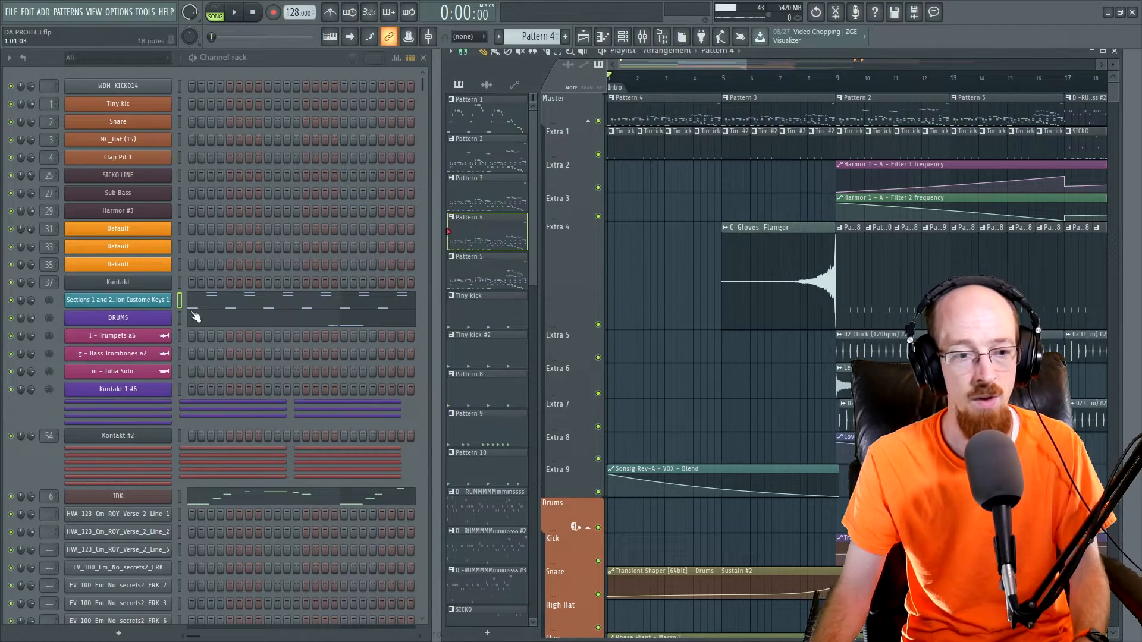
- Open the Sections 1 and 2 Basses channel in the piano roll with the whole pattern in view and no notes selected
left_click(193, 314)
left_click_drag(104, 163, 587, 322)
key("ctrl+d")
- Try the Glissando note color group, set it back to Legato and reduce the piano roll to a smaller window
left_click(29, 77)
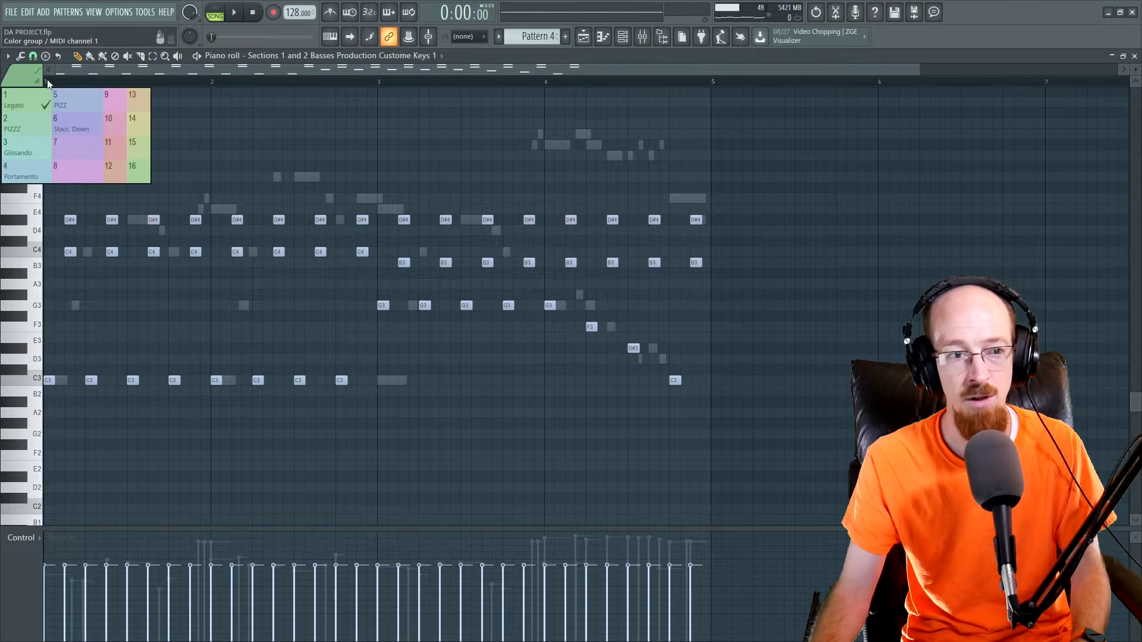
left_click(4, 122)
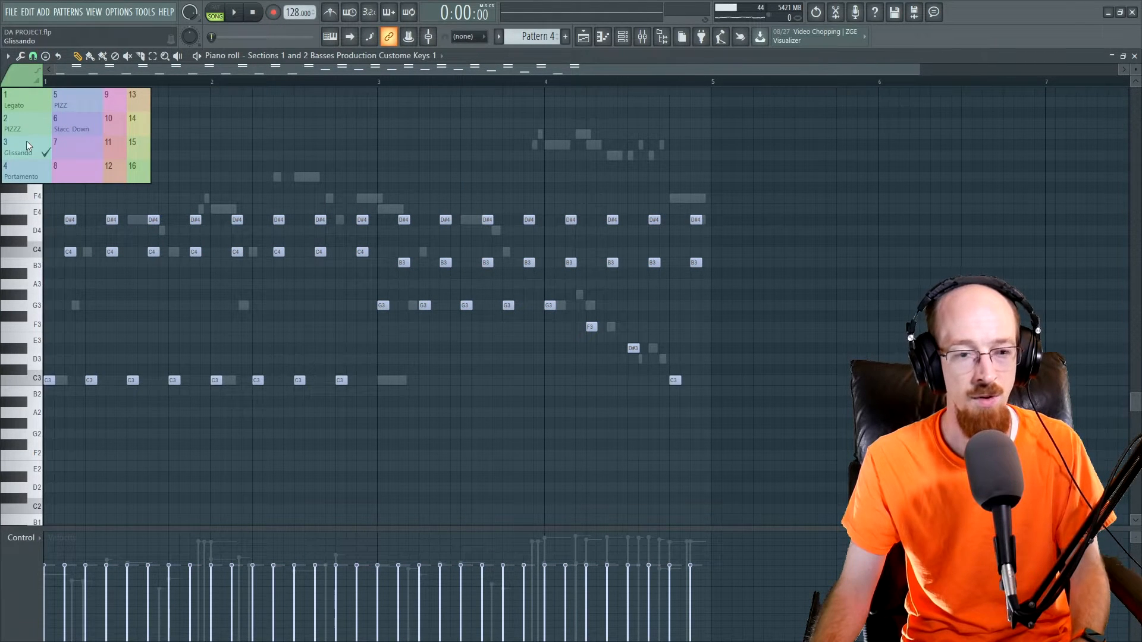
left_click(14, 108)
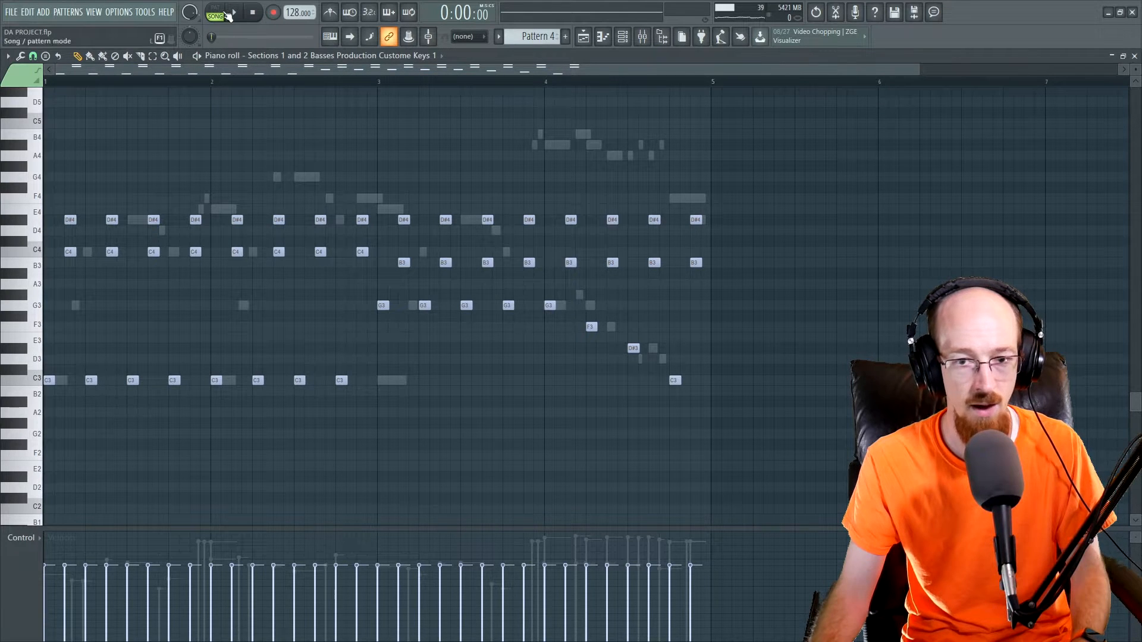
double_click(737, 55)
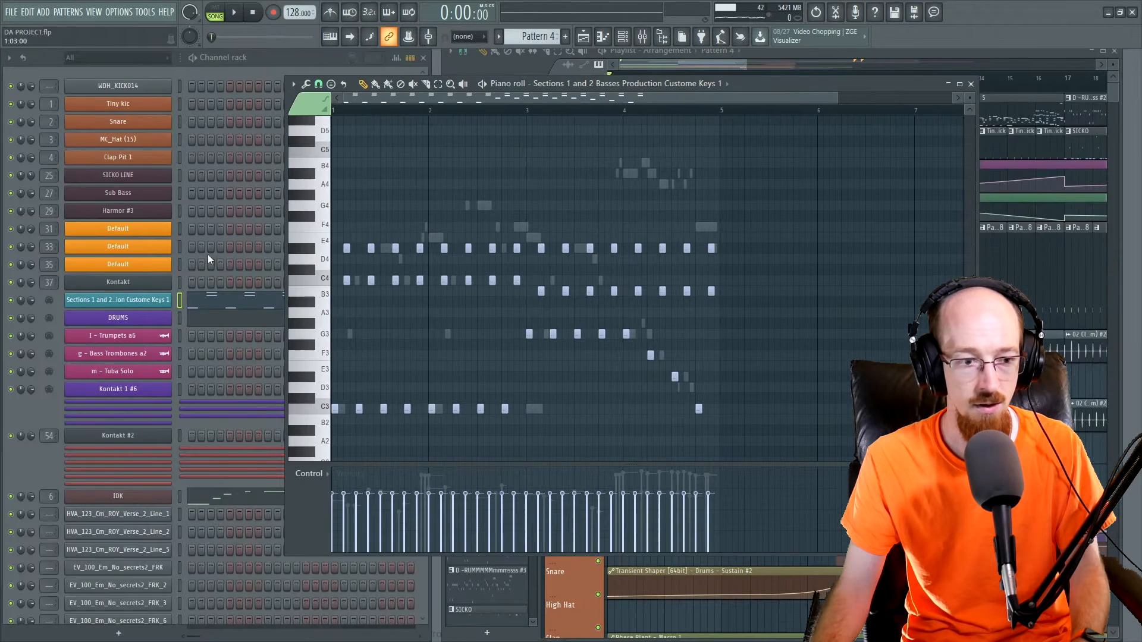
- Solo the Sections 1 and 2 Basses channel, play the pattern briefly, and check the piano roll's low octaves for keyswitch notes
right_click(10, 300)
left_click(30, 308)
key("space")
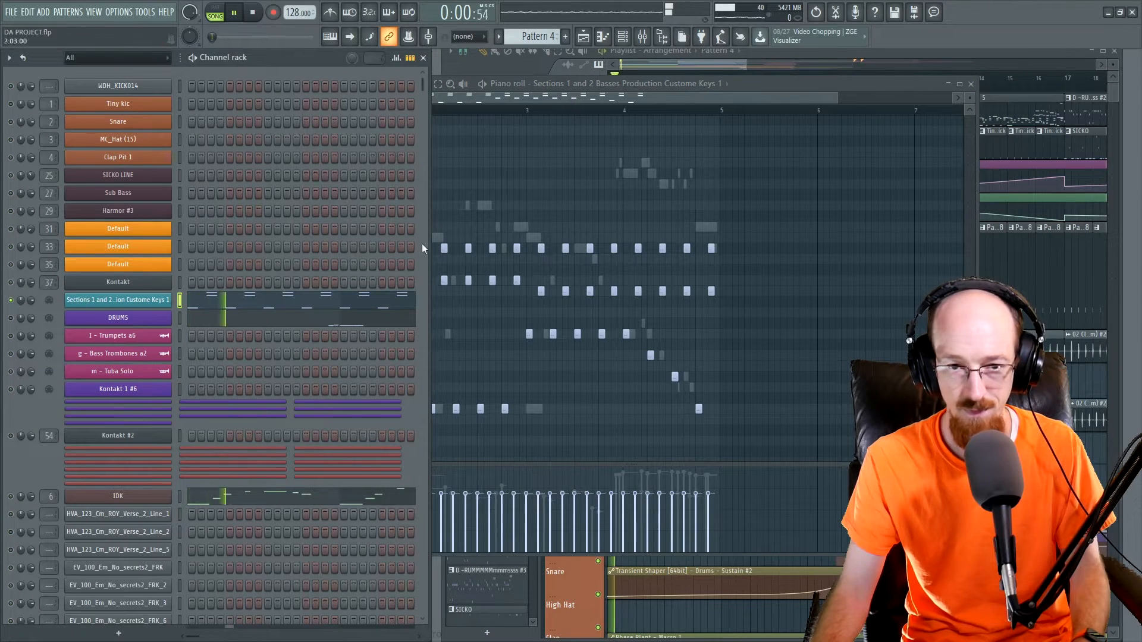
left_click(629, 94)
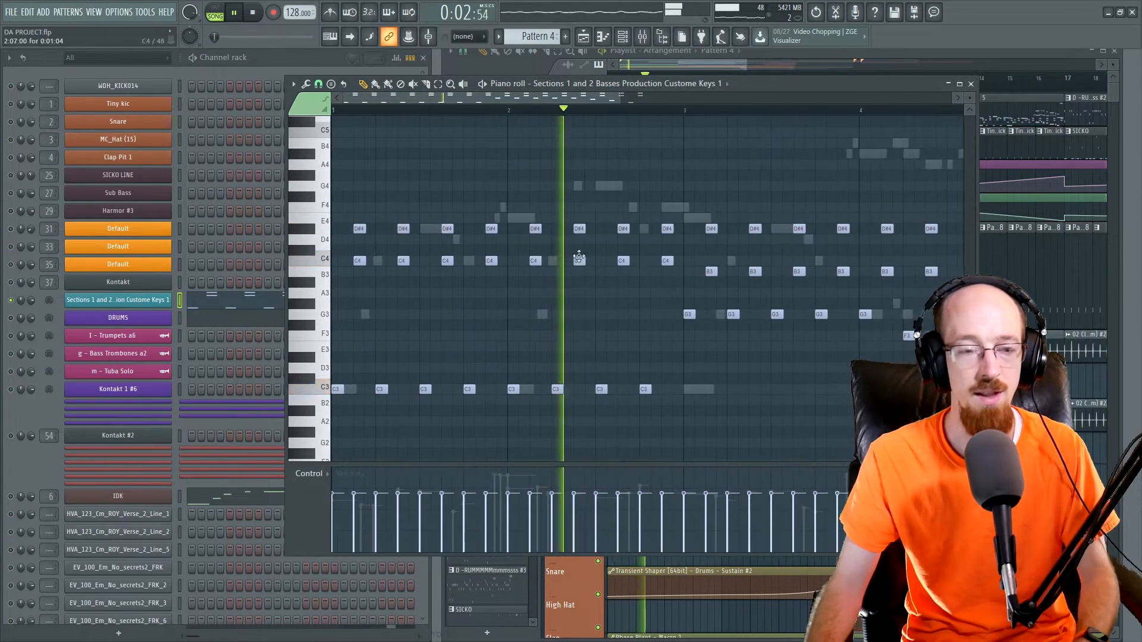
key("space")
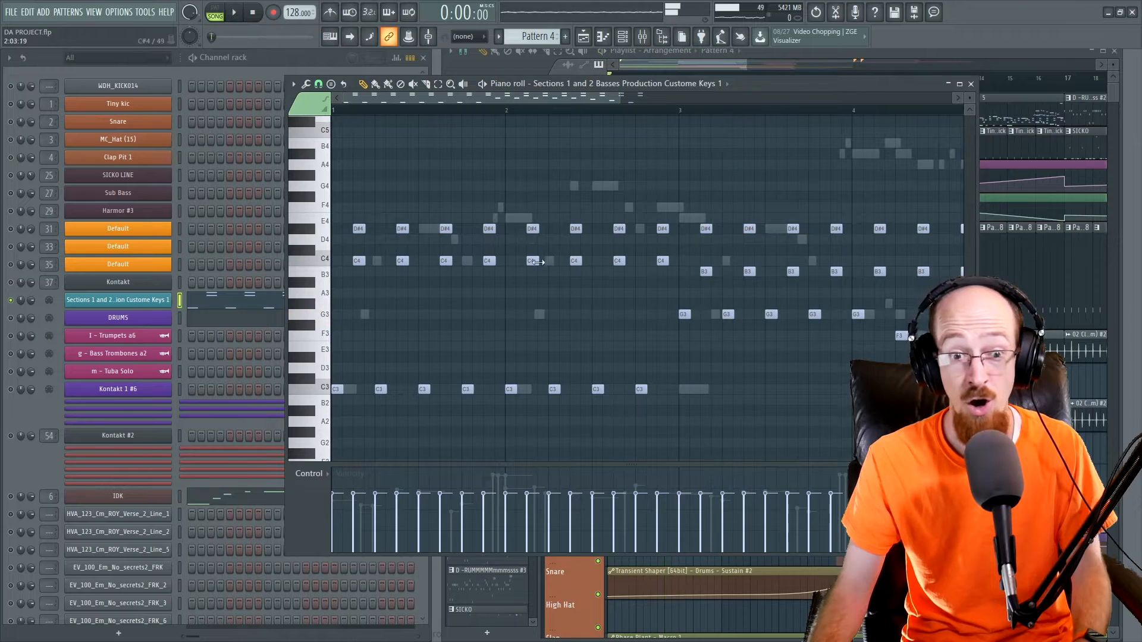
scroll(536, 245, "down", 8)
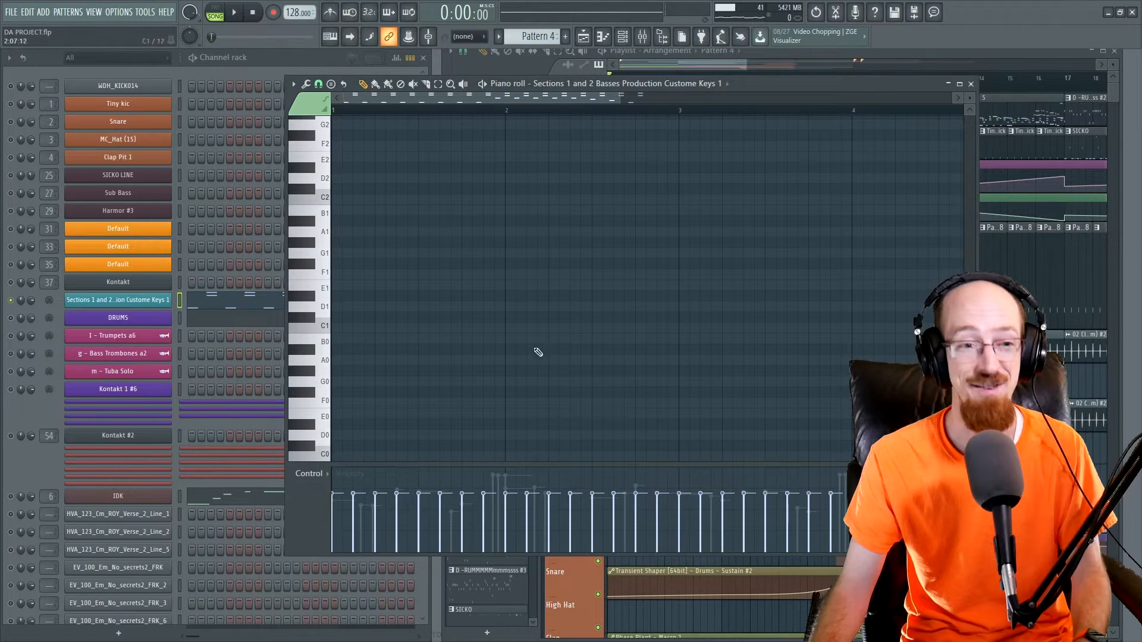
scroll(440, 276, "up", 9)
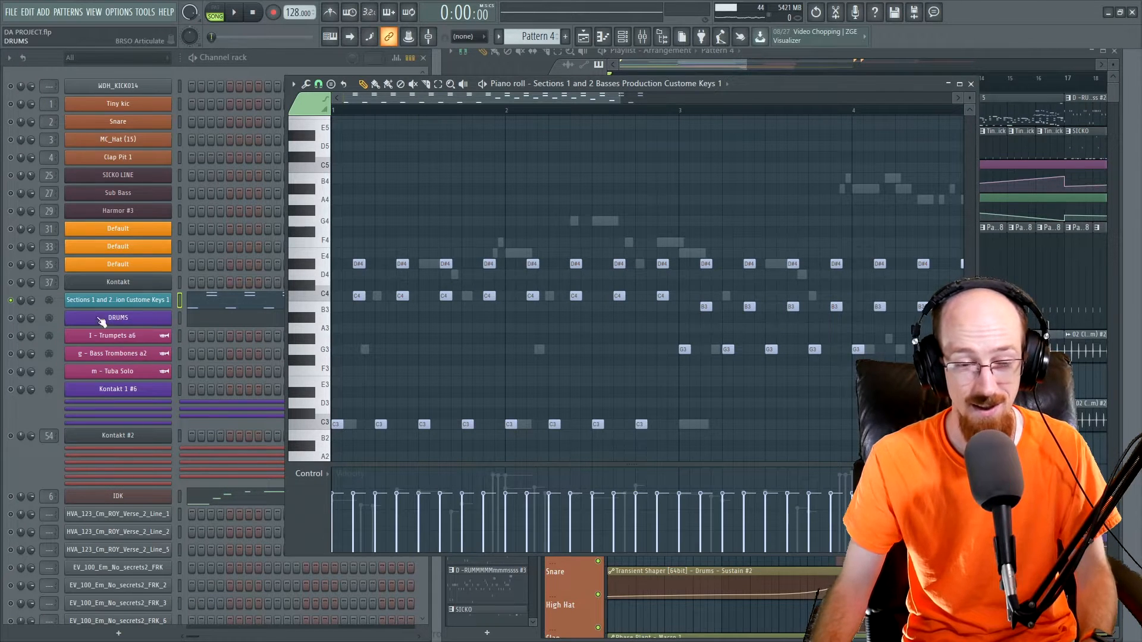
- Try the Glissando note color group in the bass channel's piano roll
left_click(306, 109)
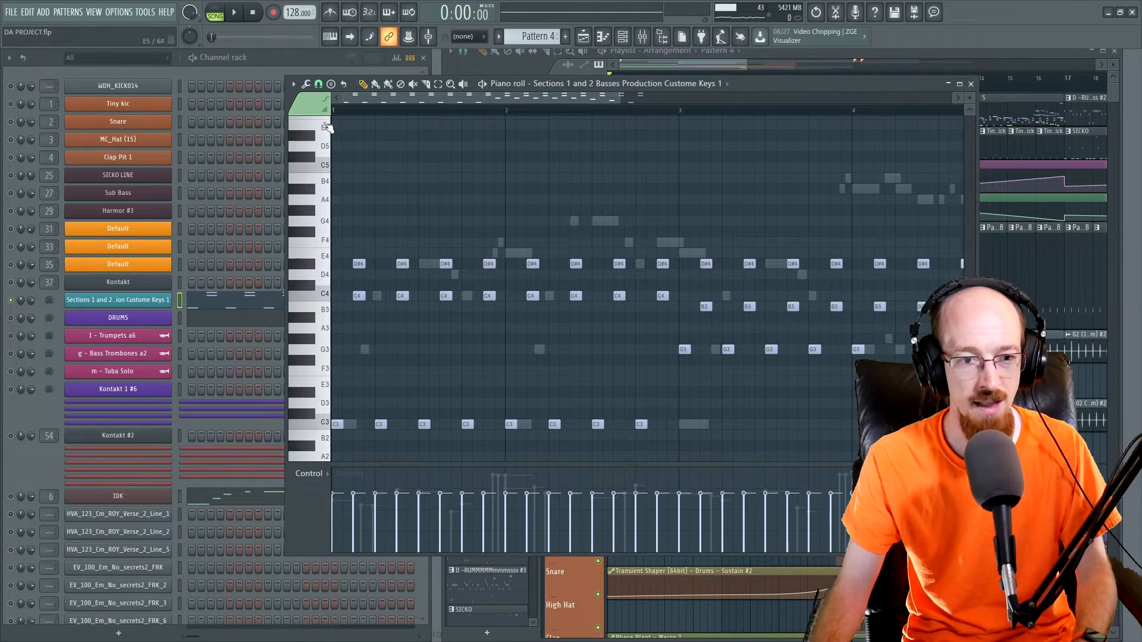
left_click(304, 110)
left_click(316, 170)
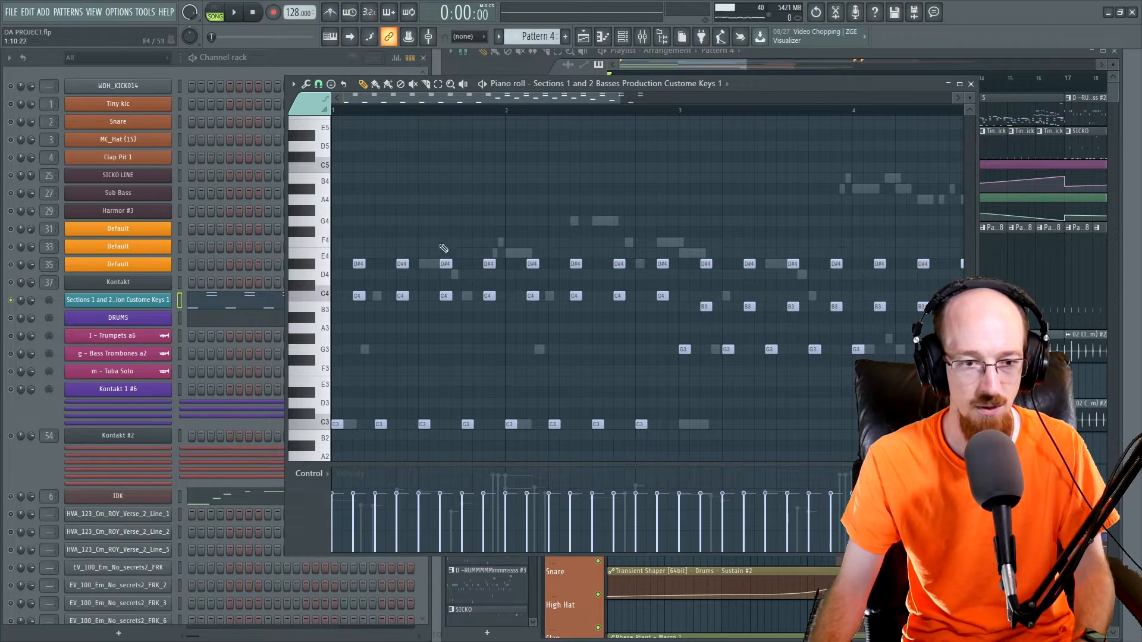
left_click(308, 110)
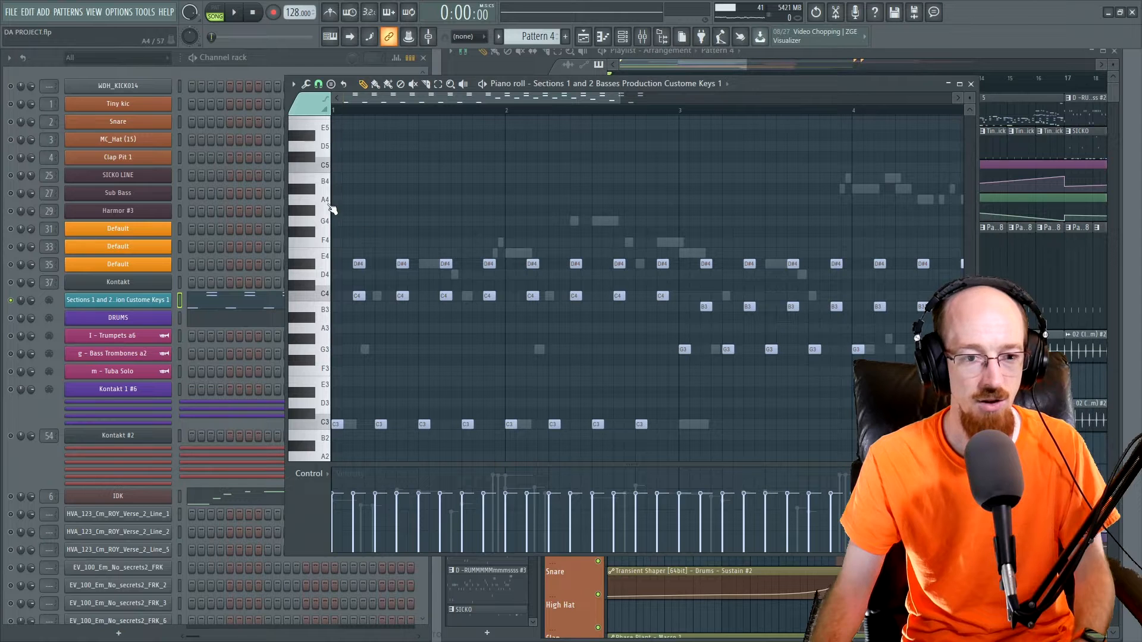
- Assign the notes above the low C3 line up to early bar 3 to the Stacc. Down color group and play them back
left_click_drag(337, 209, 735, 452)
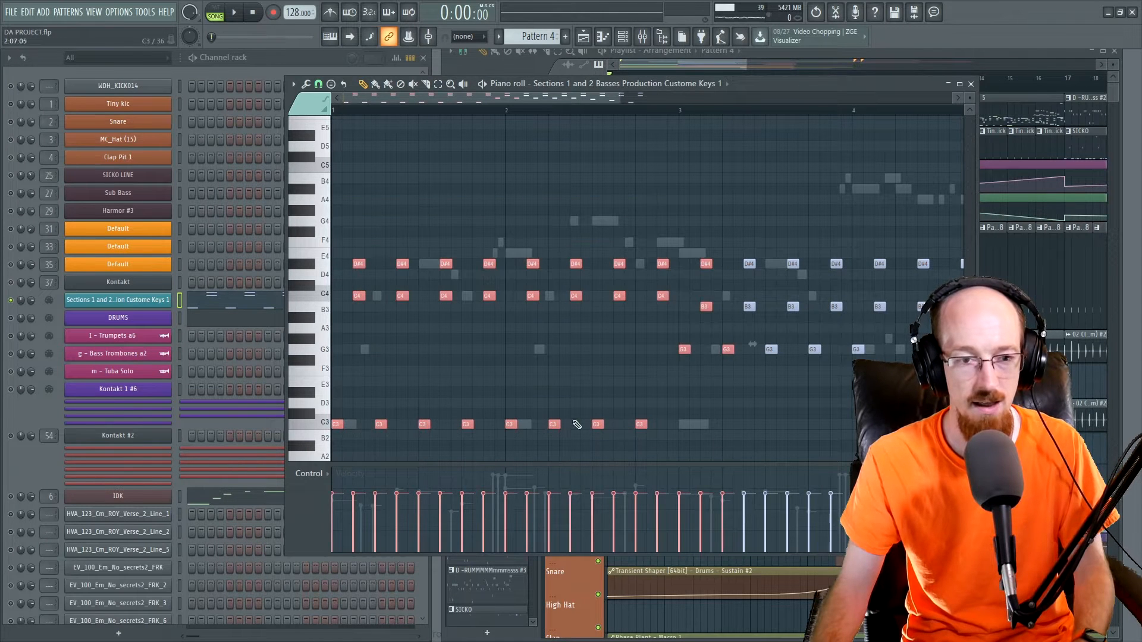
left_click_drag(349, 205, 729, 423)
left_click(298, 111)
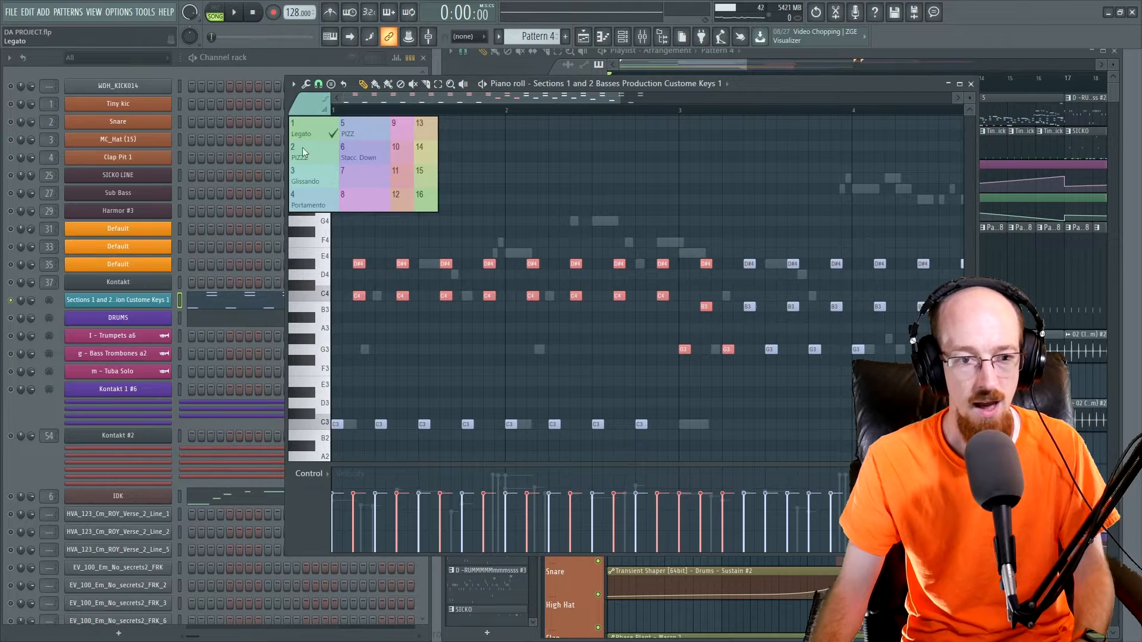
left_click(316, 155)
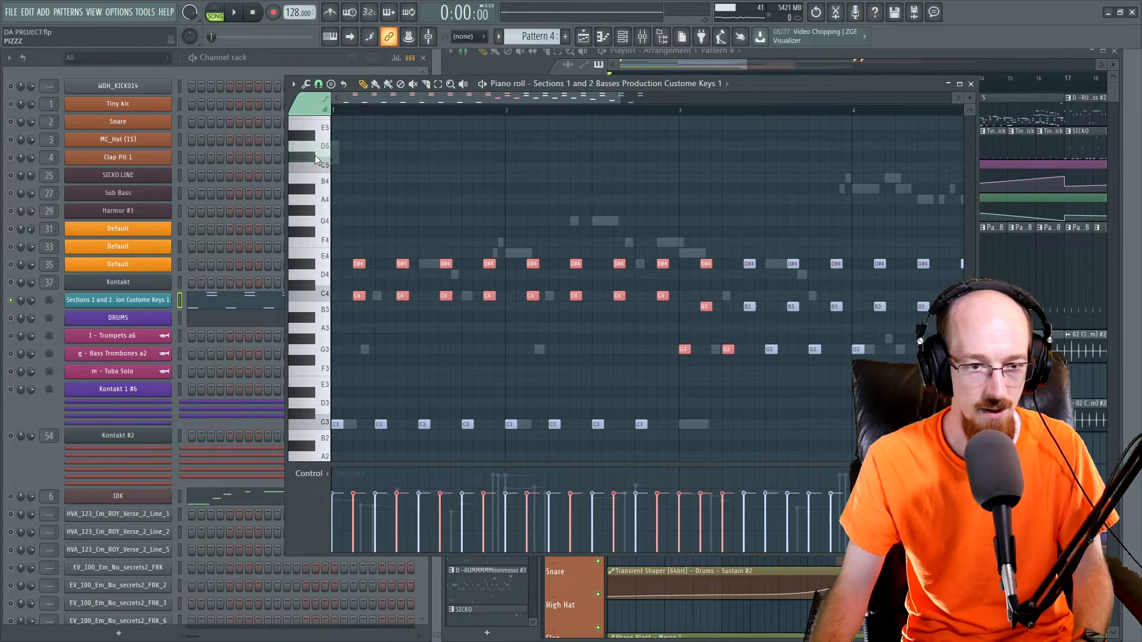
left_click(308, 112)
left_click(361, 138)
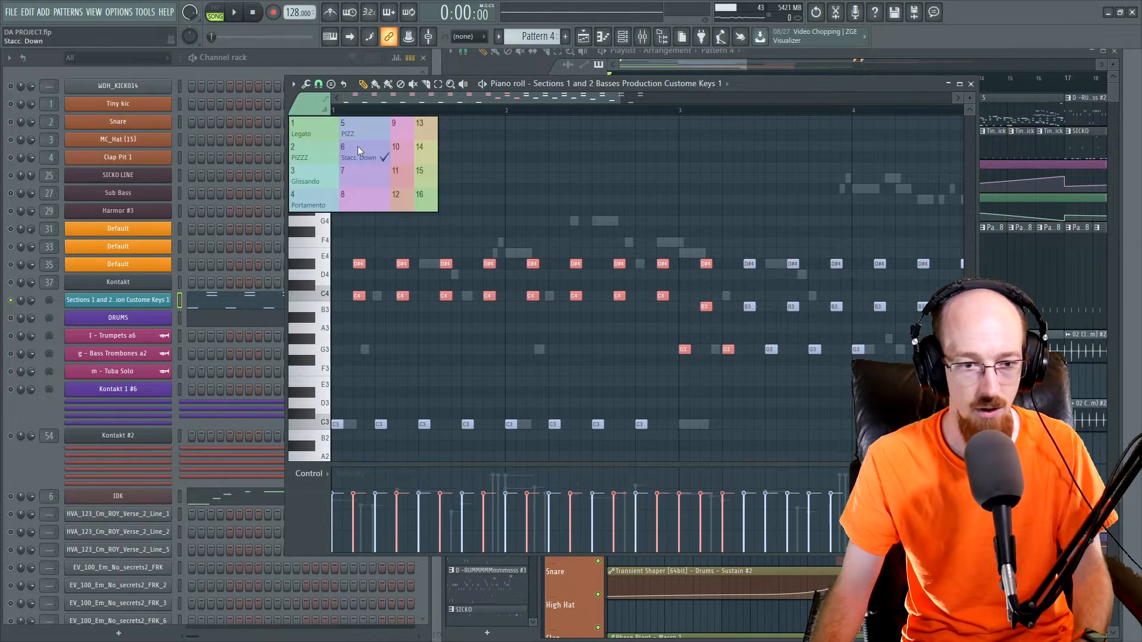
left_click(358, 147)
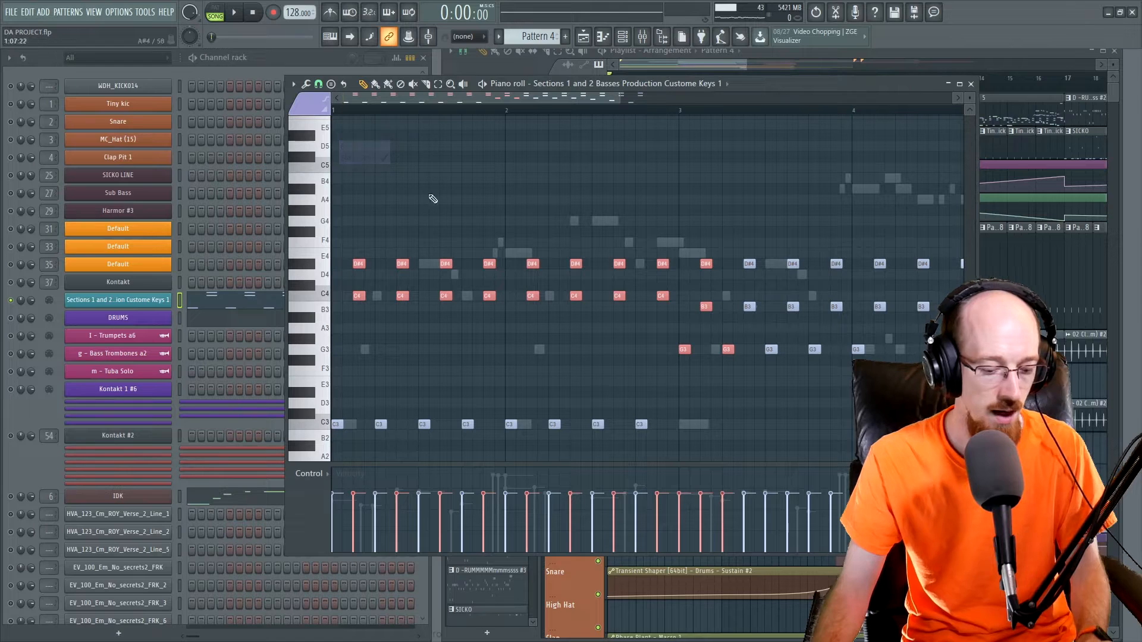
left_click(537, 176)
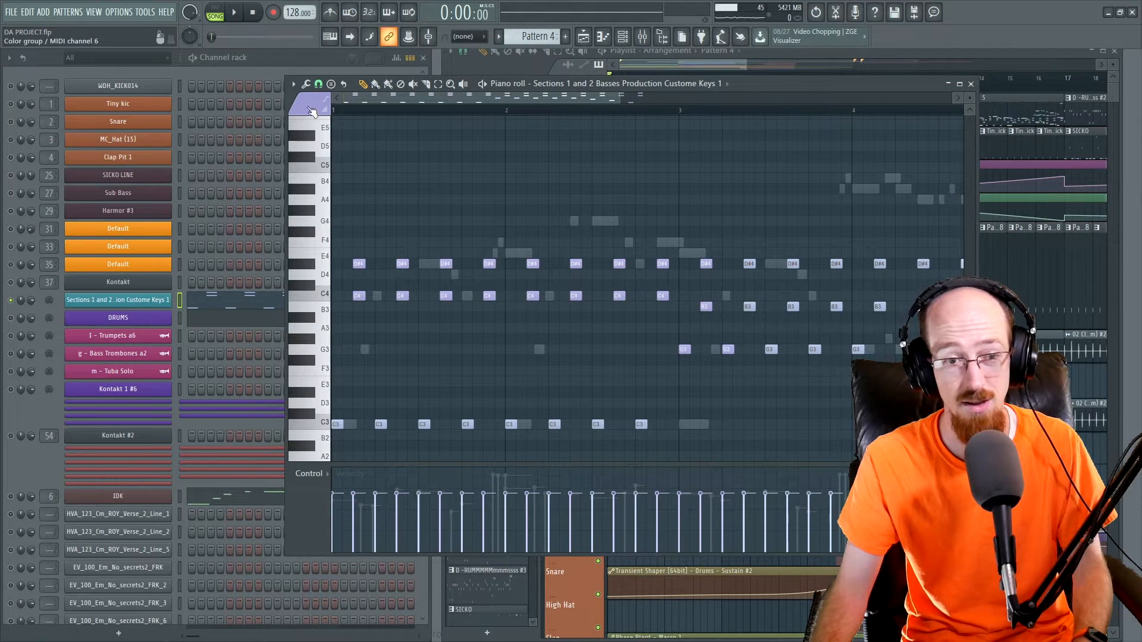
key("space")
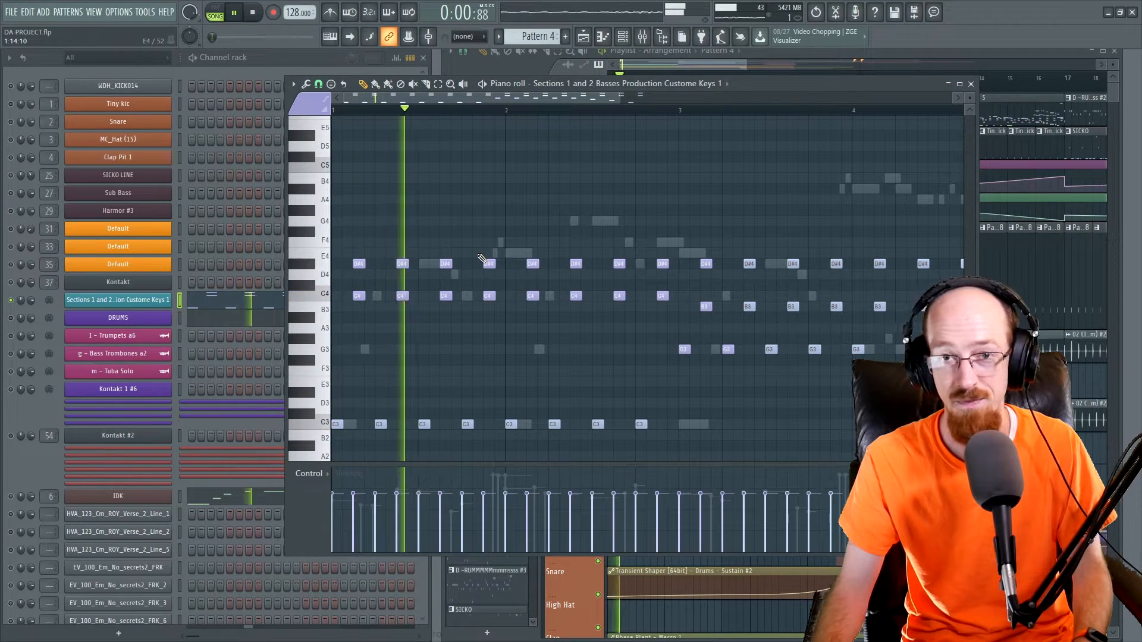
key("space")
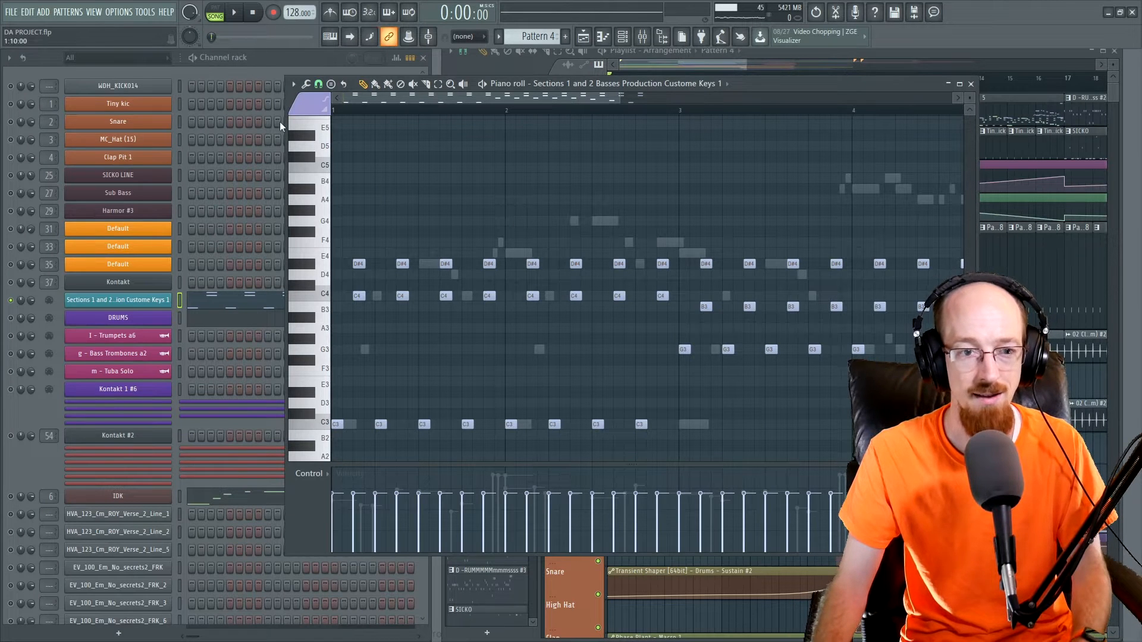
- Review the note color groups at Legato, and go to the DRUMS channel
left_click(306, 111)
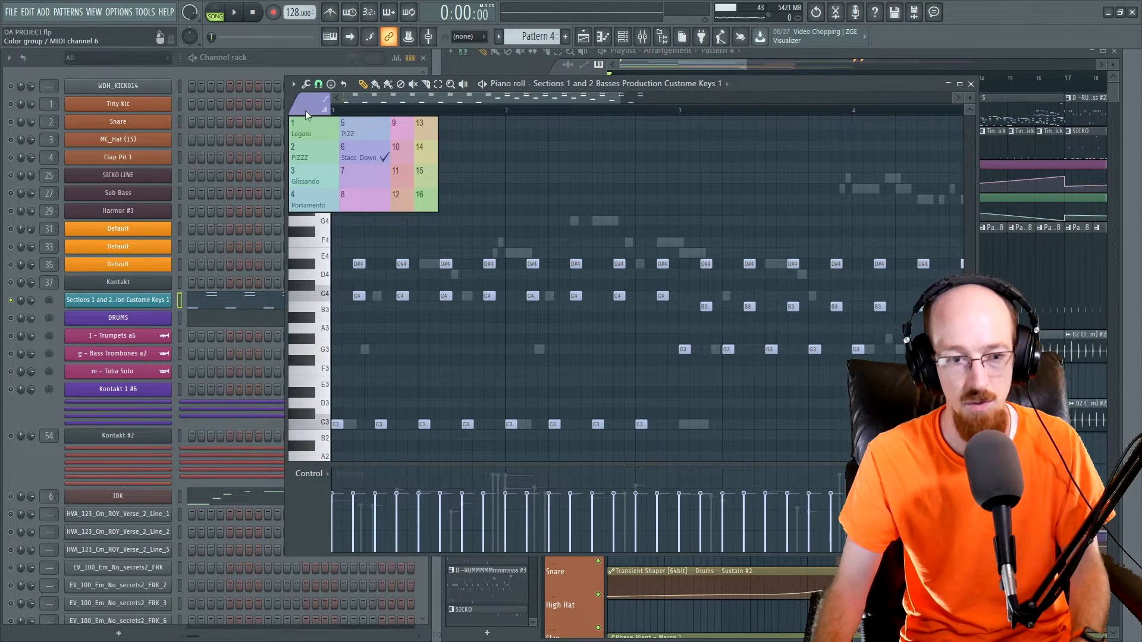
left_click(297, 121)
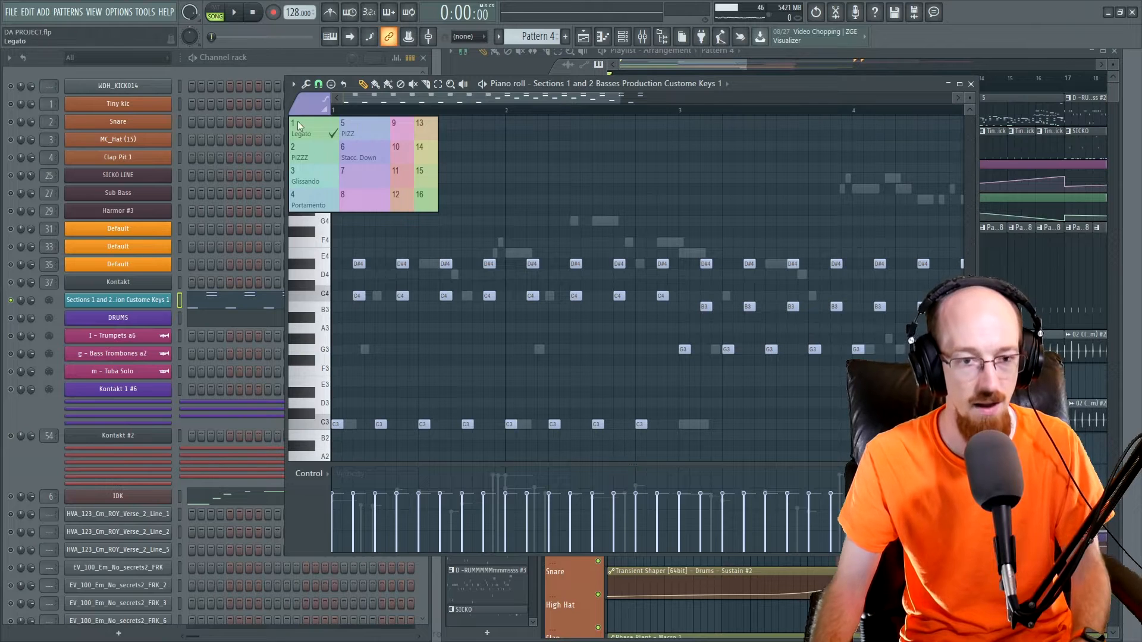
left_click(119, 319)
left_click(121, 320)
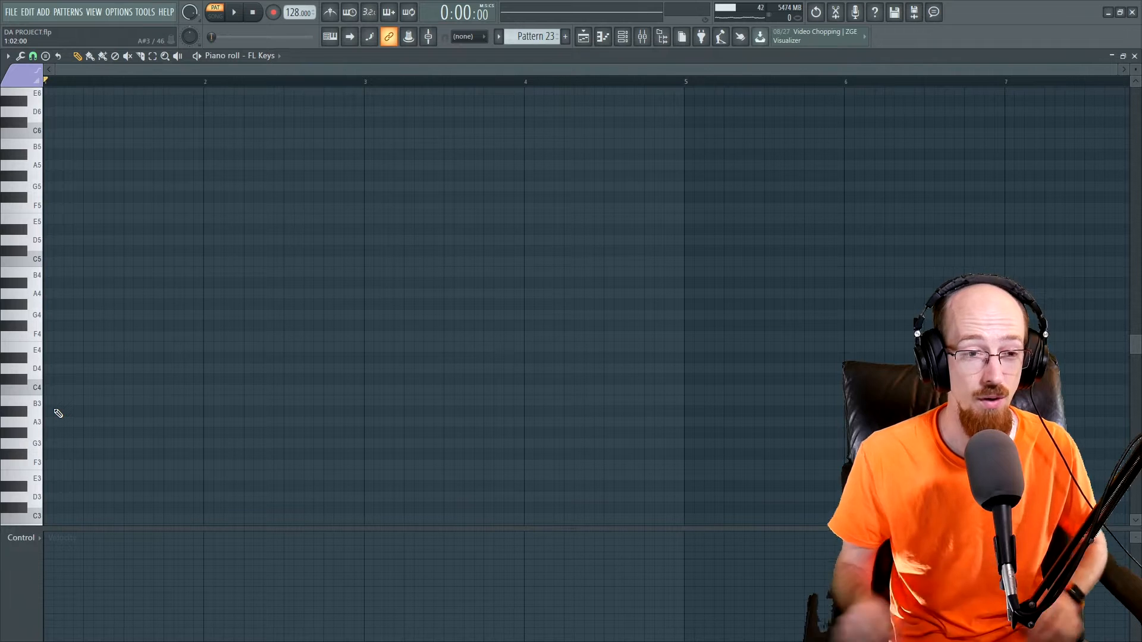
- Draw a C5 note at the start of bar 1 in the FL Keys pattern and shorten it to half a bar
scroll(86, 280, "up", 7)
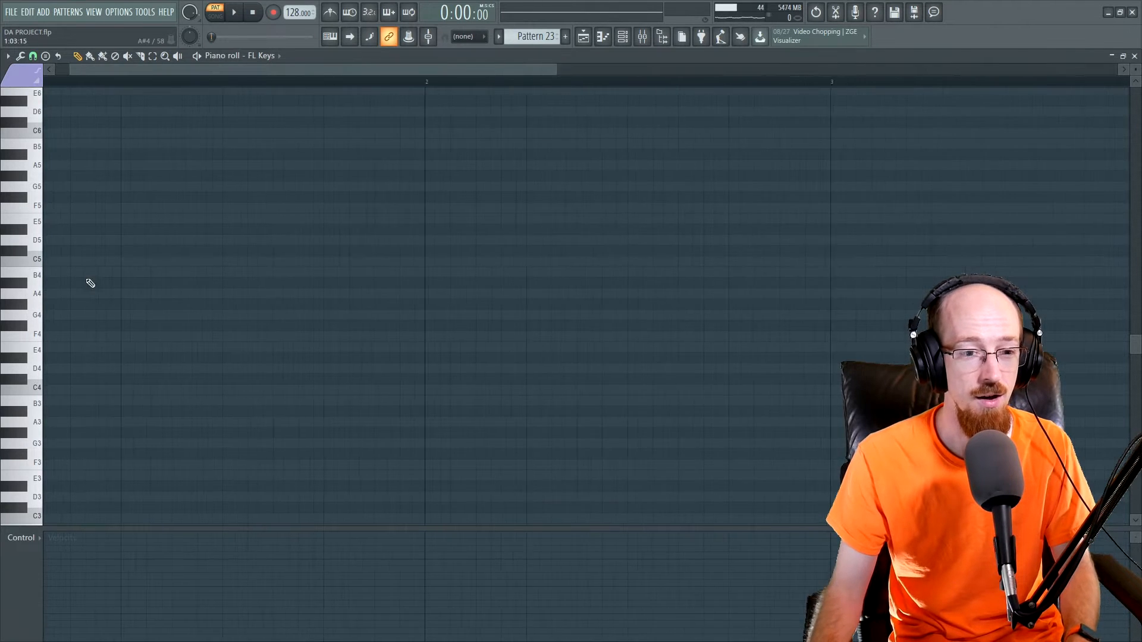
scroll(206, 355, "up", 2)
scroll(179, 354, "down", 4)
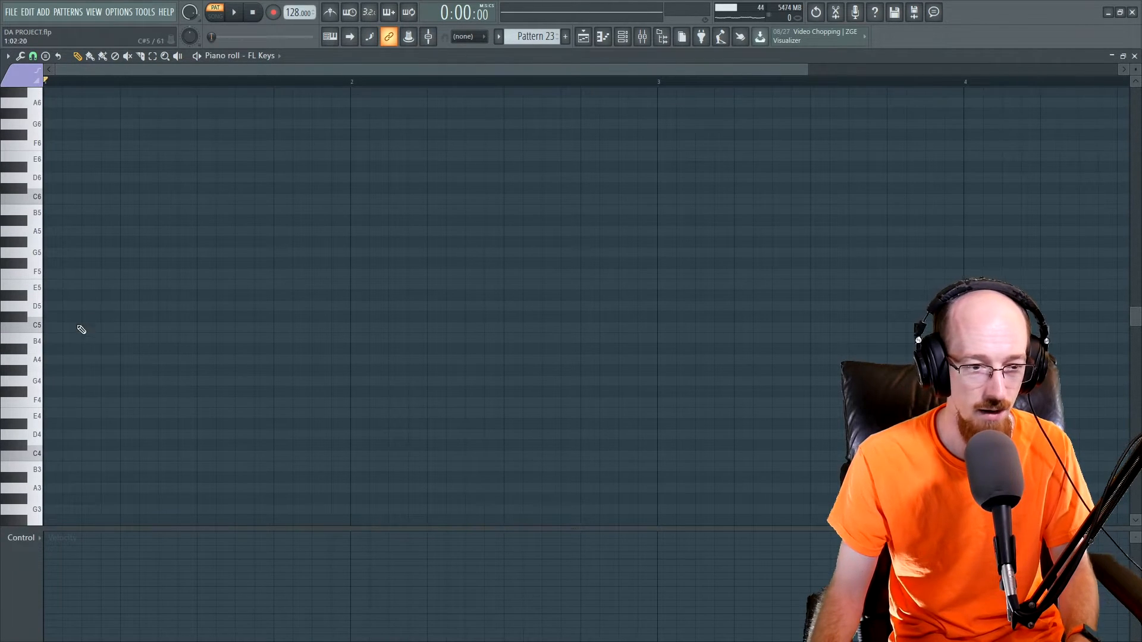
mouse_move(65, 332)
left_mouse_down()
mouse_move(48, 326)
mouse_move(48, 337)
left_mouse_up()
left_click(238, 329)
left_click_drag(238, 329, 48, 327)
right_click(54, 339)
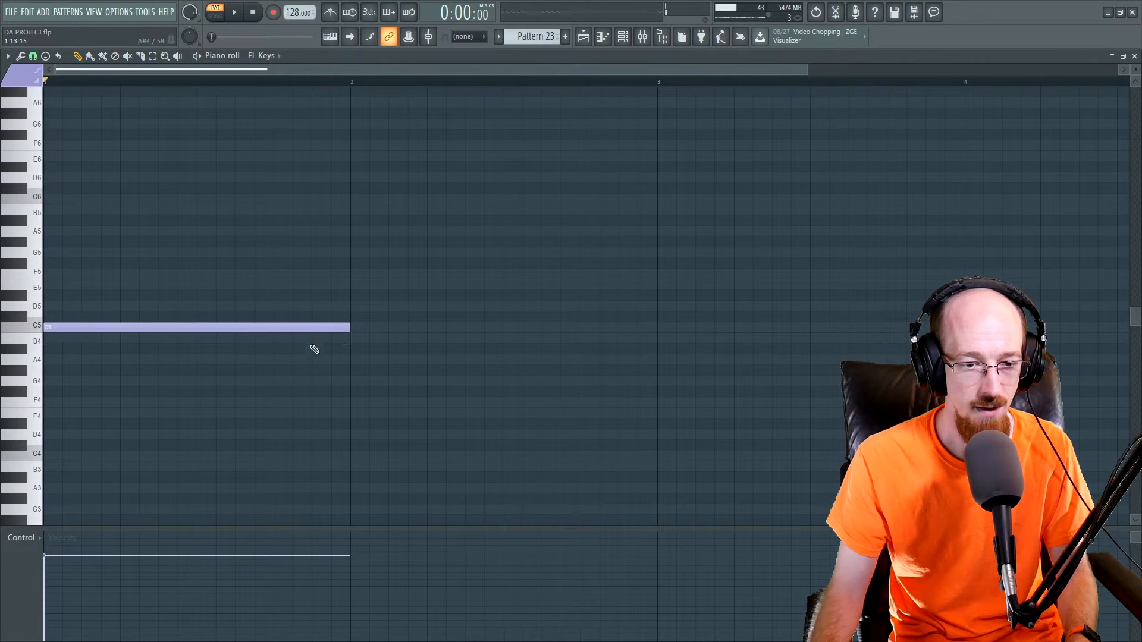
left_click_drag(348, 327, 196, 328)
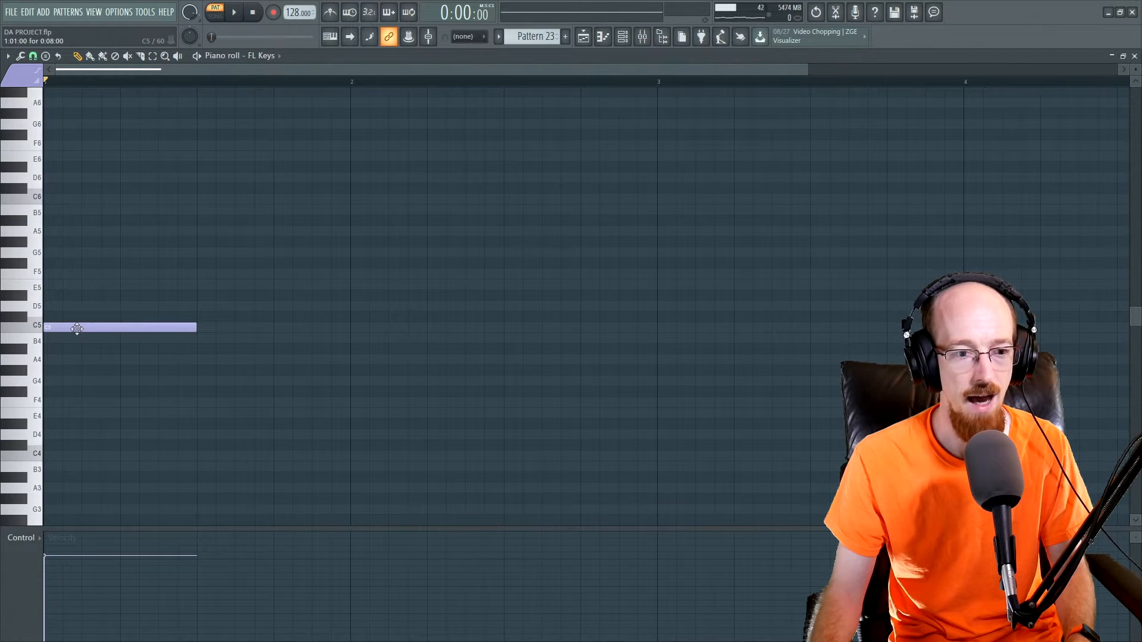
left_click(35, 329)
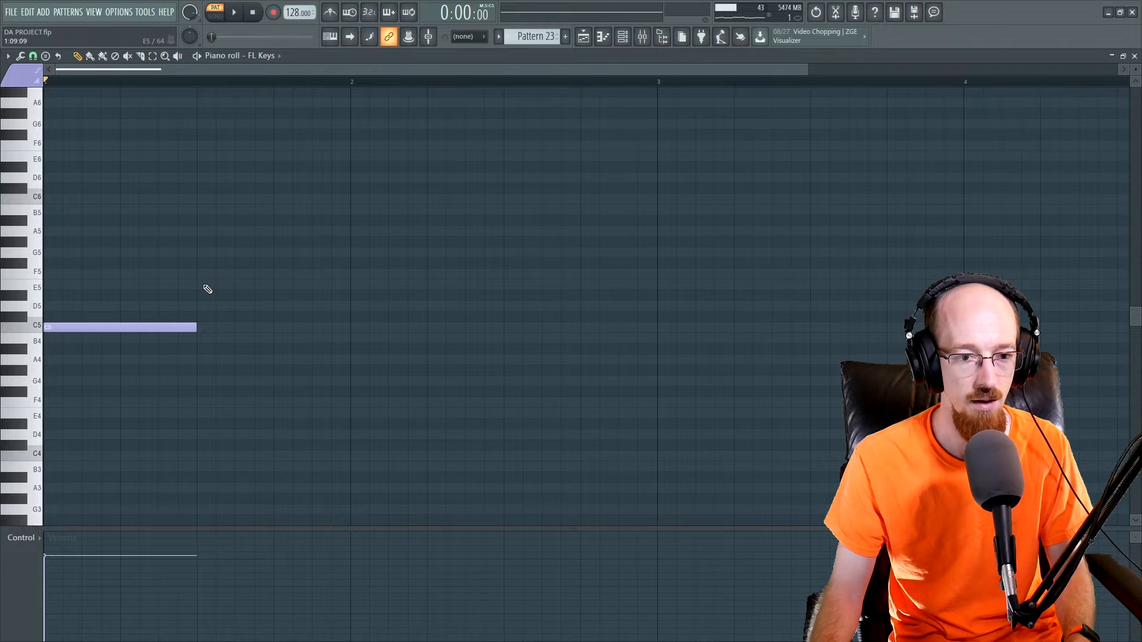
- Add a two-step D#5 note right after the C5 note and a two-step D5 note on beat 4 of bar 1
left_click(203, 287)
left_click_drag(148, 364, 242, 268)
left_click(297, 260, "ctrl")
left_click_drag(349, 285, 254, 285)
left_click(284, 285)
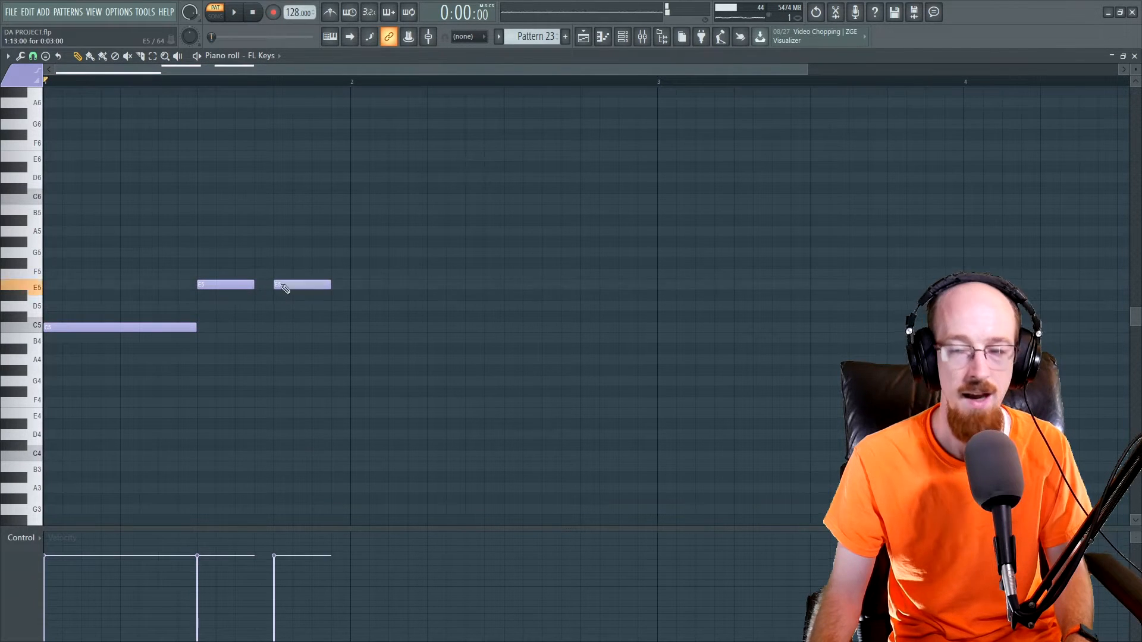
right_click(306, 285)
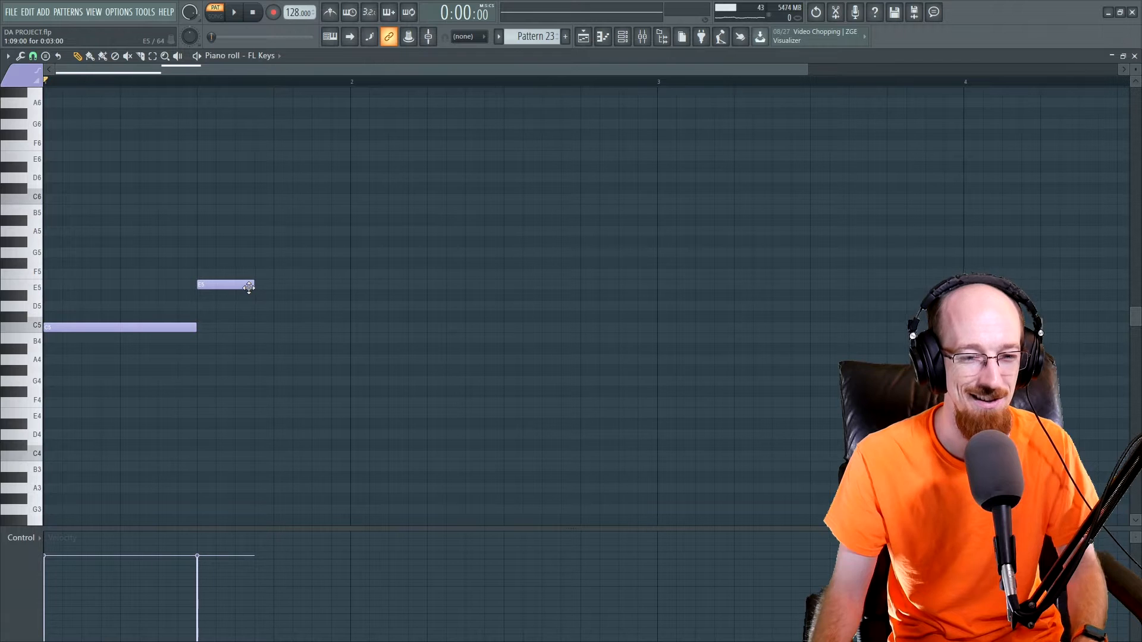
left_click_drag(250, 285, 217, 295)
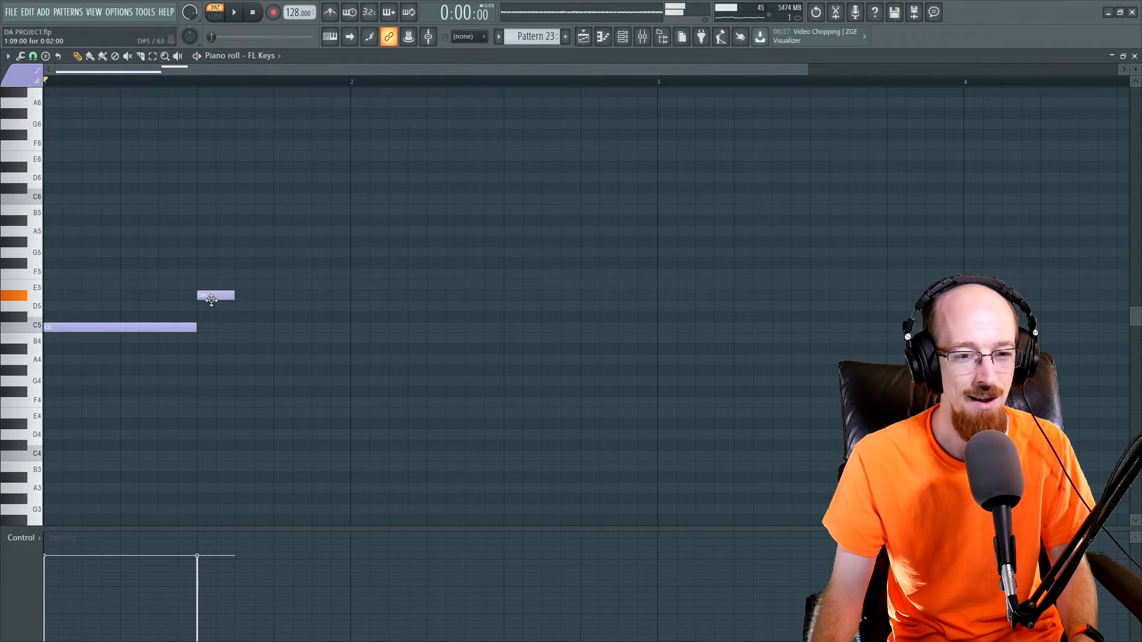
left_click(281, 305)
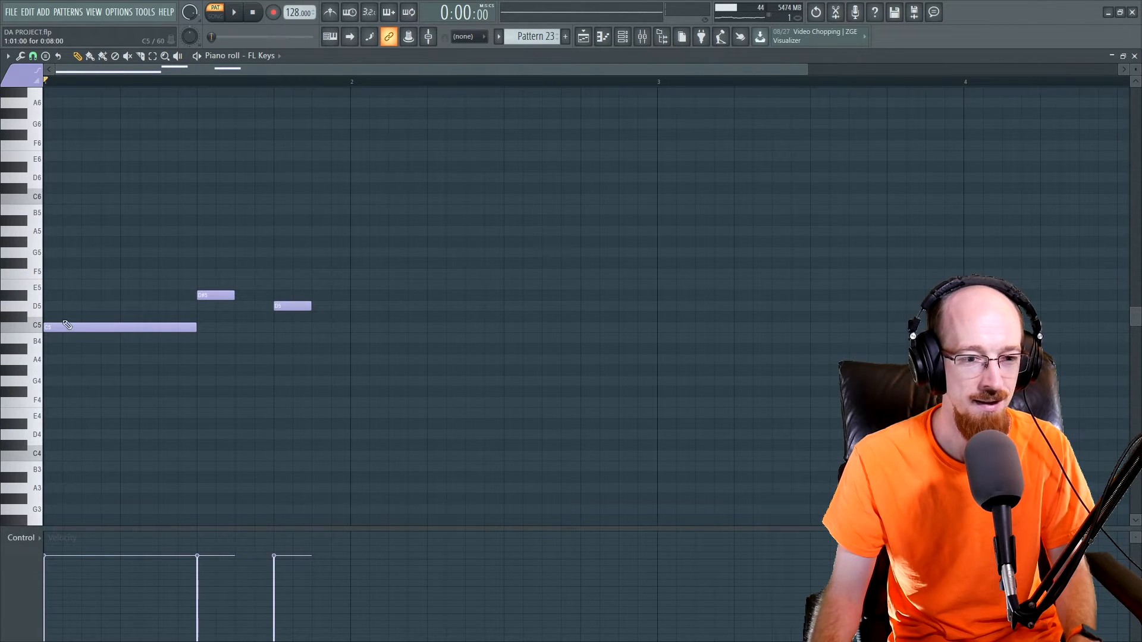
- Copy all three bar 1 notes to bar 2 and clear the selection
key("ctrl+a")
left_click_drag(118, 326, 422, 332)
left_click(504, 385, "ctrl")
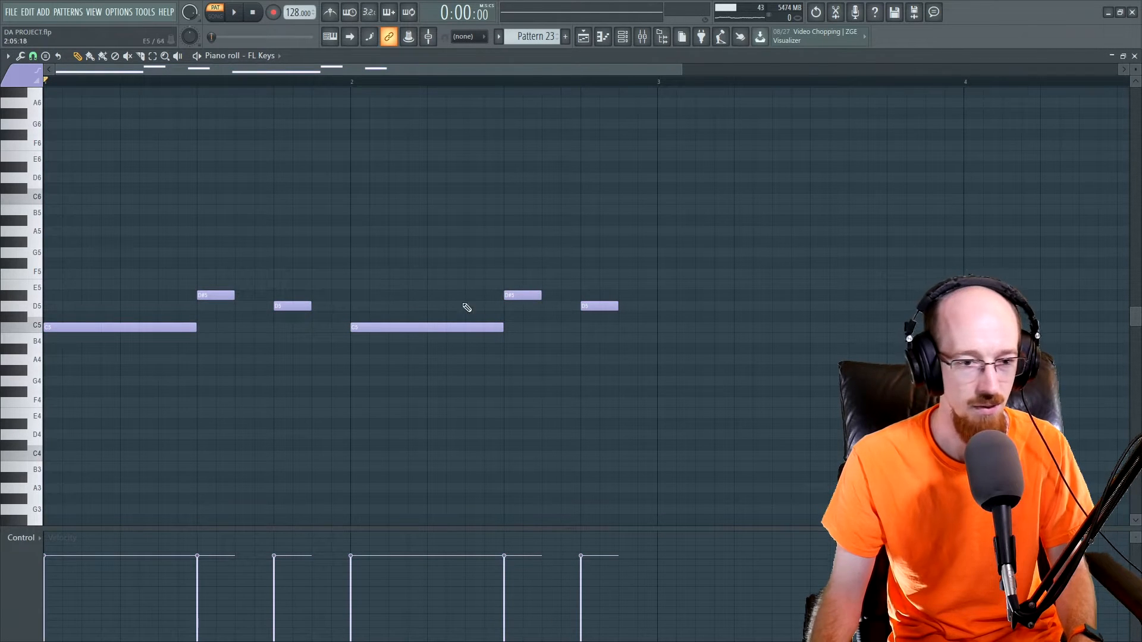
- Play the two-bar phrase, stop it, and lower the D#5 note in bar 2 to C#5
key("space")
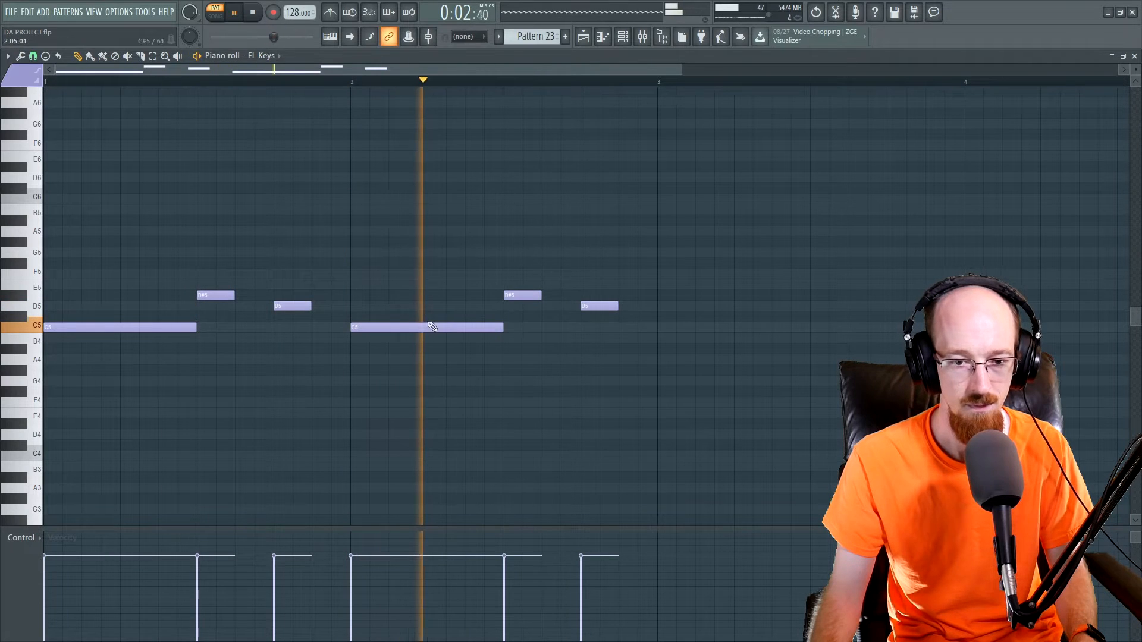
key("space")
left_click(522, 303)
left_click_drag(522, 303, 522, 324)
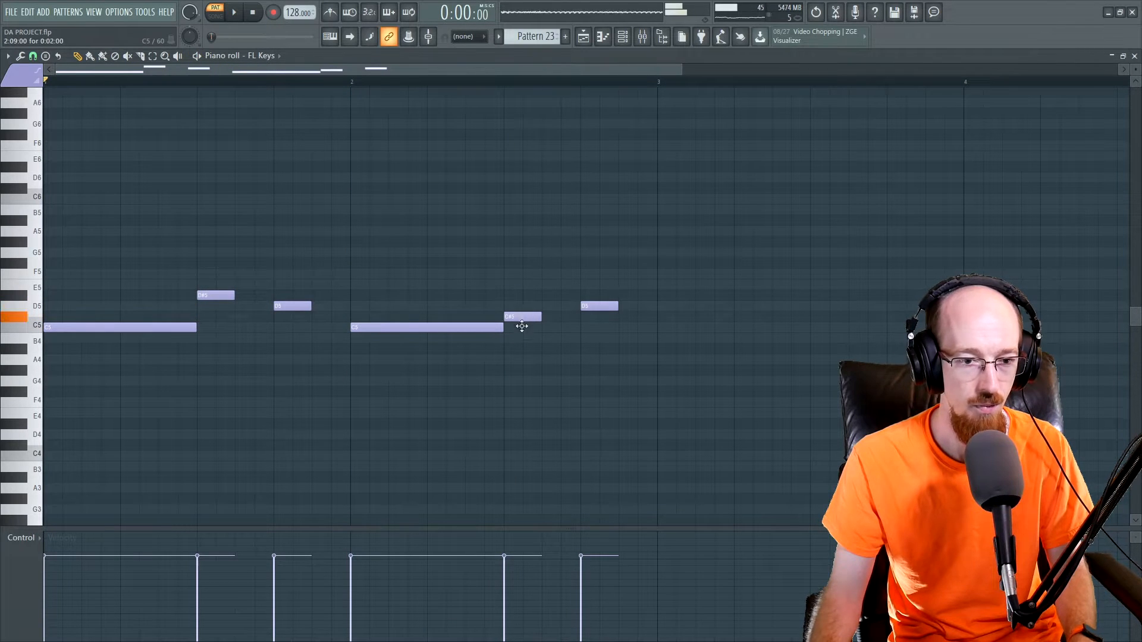
- Copy the whole two-bar phrase to bars 3 and 4, and undo that copy
key("ctrl+a")
scroll(477, 372, "down", 3)
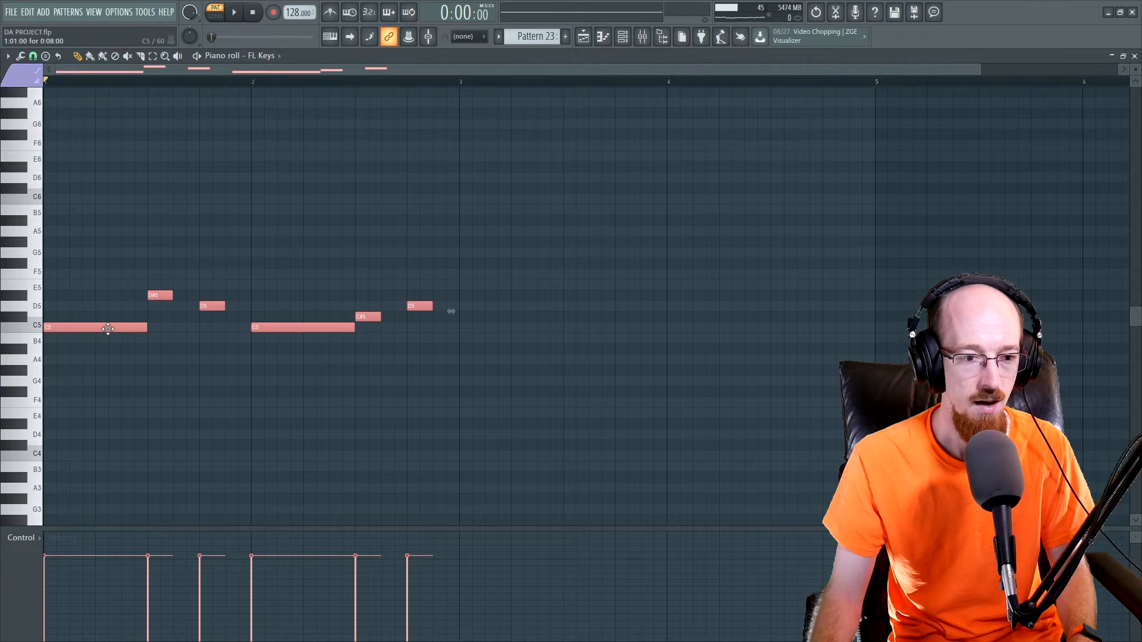
left_click_drag(95, 327, 505, 329)
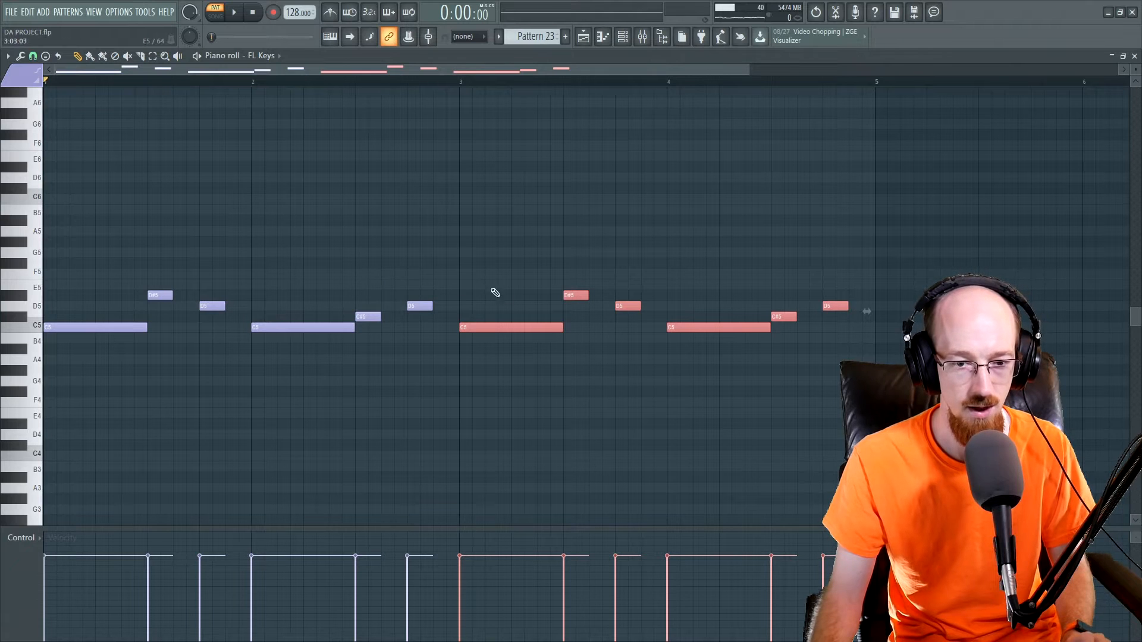
key("ctrl+z")
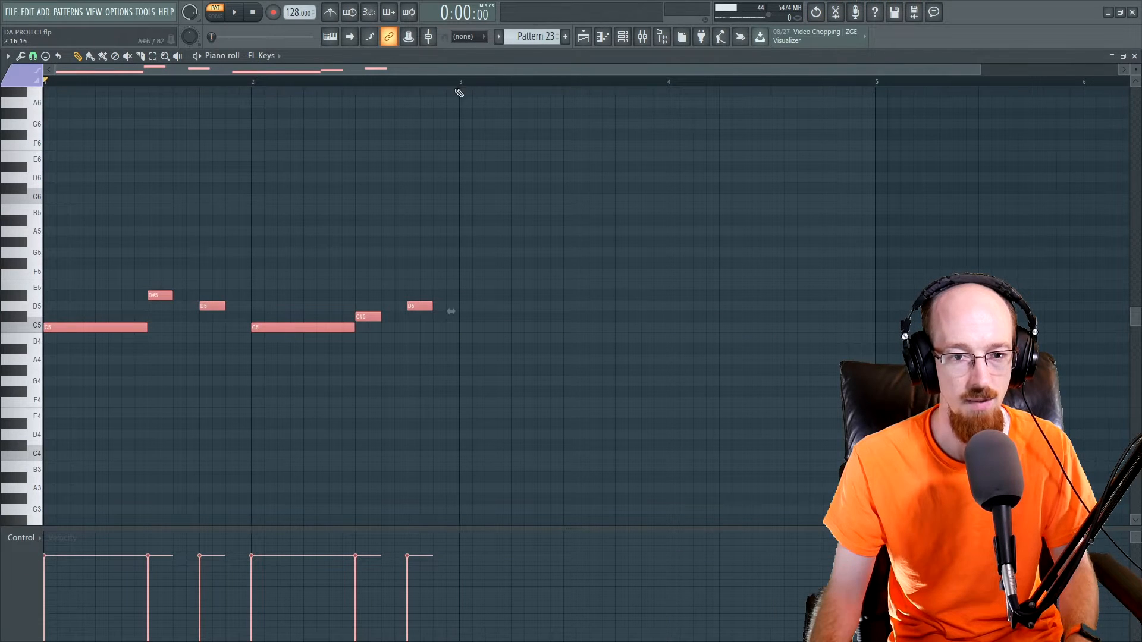
- Select bars 1 and 2 as a time range and duplicate their notes into bars 3 and 4
left_click_drag(466, 83, 43, 141)
left_click_drag(89, 267, 488, 376)
key("ctrl+b")
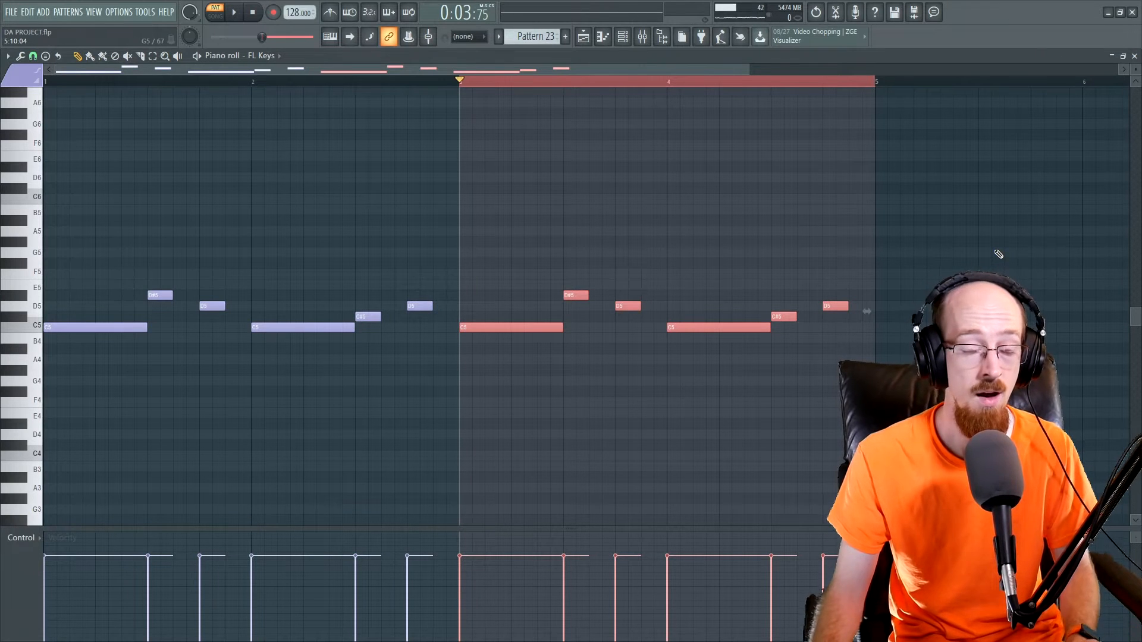
- Set bars 1 and 2 as the time selection and delete the duplicated notes in bars 3 and 4
left_click(694, 264, "ctrl")
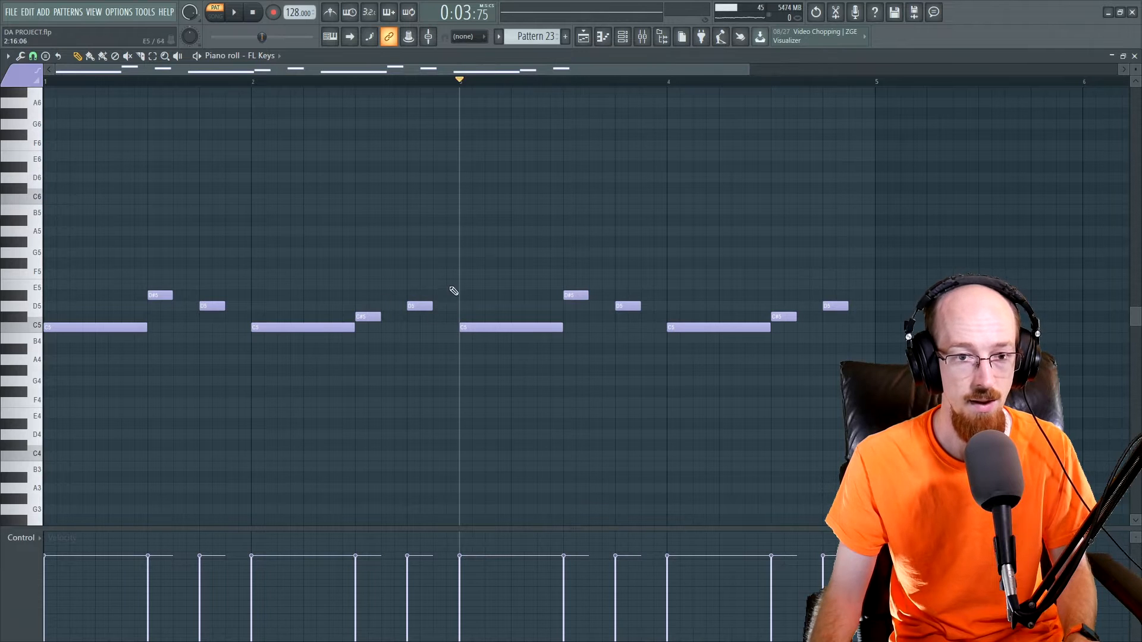
left_click_drag(462, 84, 44, 83)
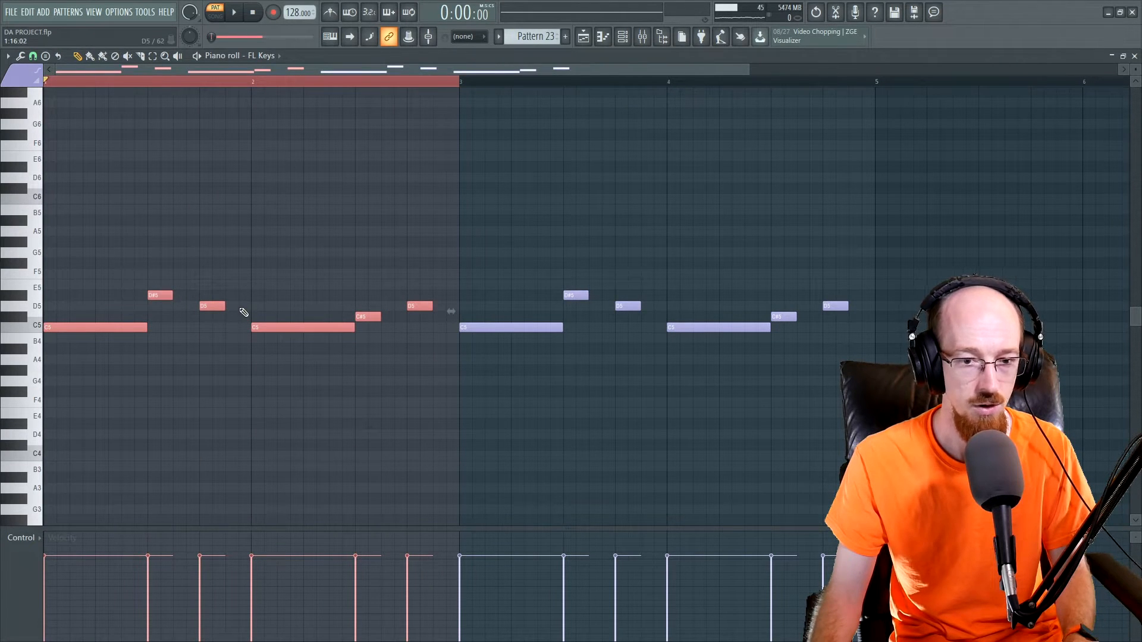
left_click_drag(503, 270, 886, 377)
key("Delete")
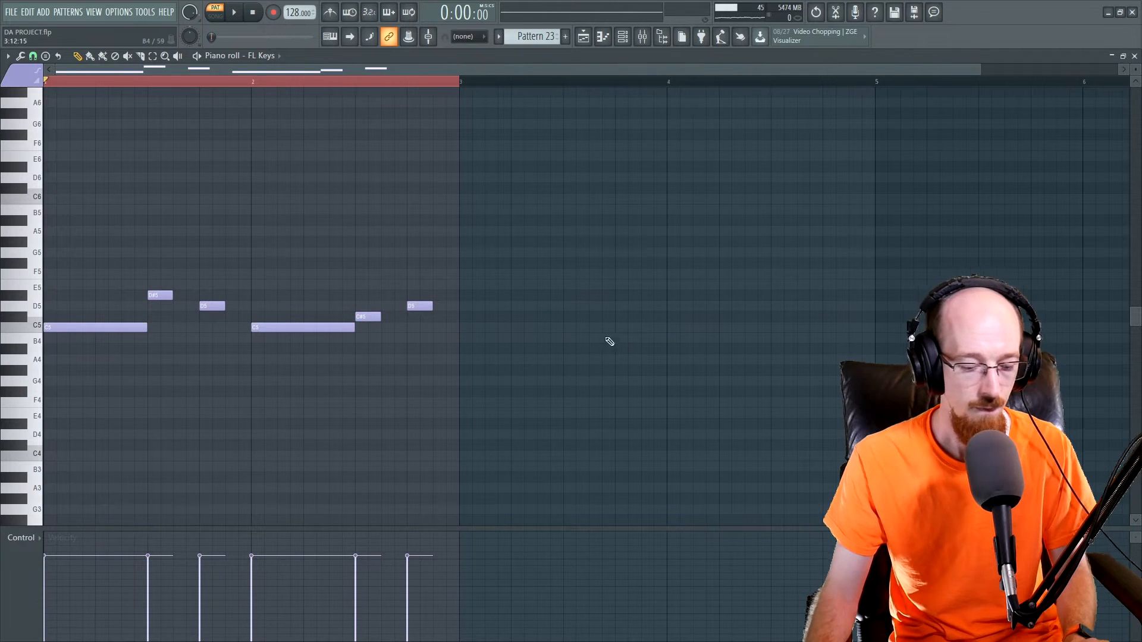
- Duplicate all notes of the phrase with no time range selected, and undo that duplication
key("ctrl+a")
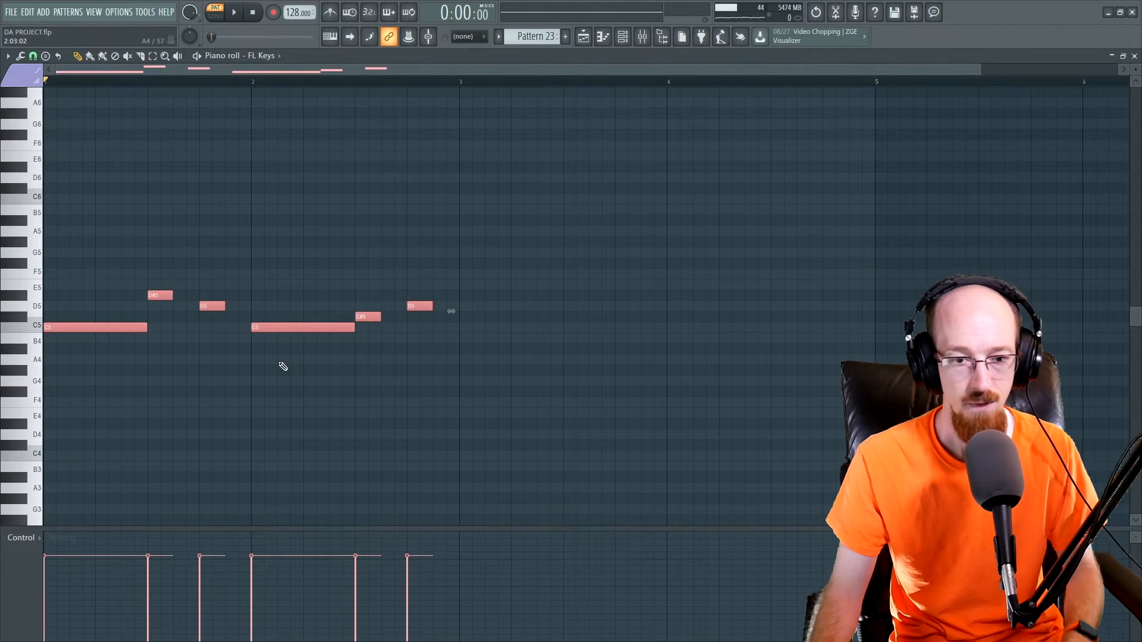
key("ctrl+b")
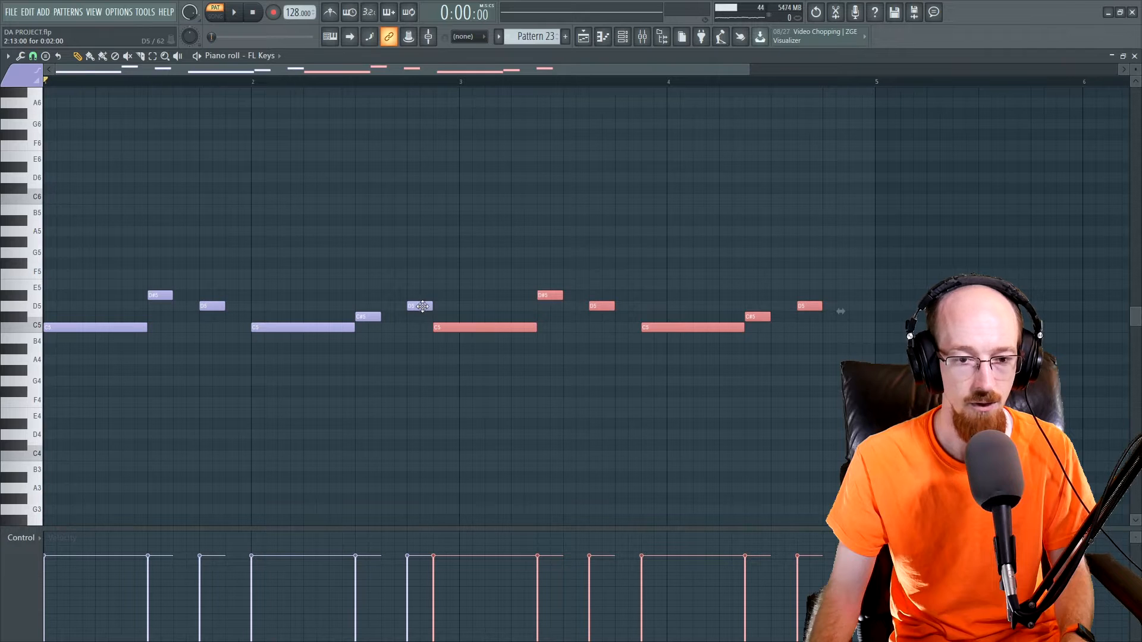
key("ctrl+z")
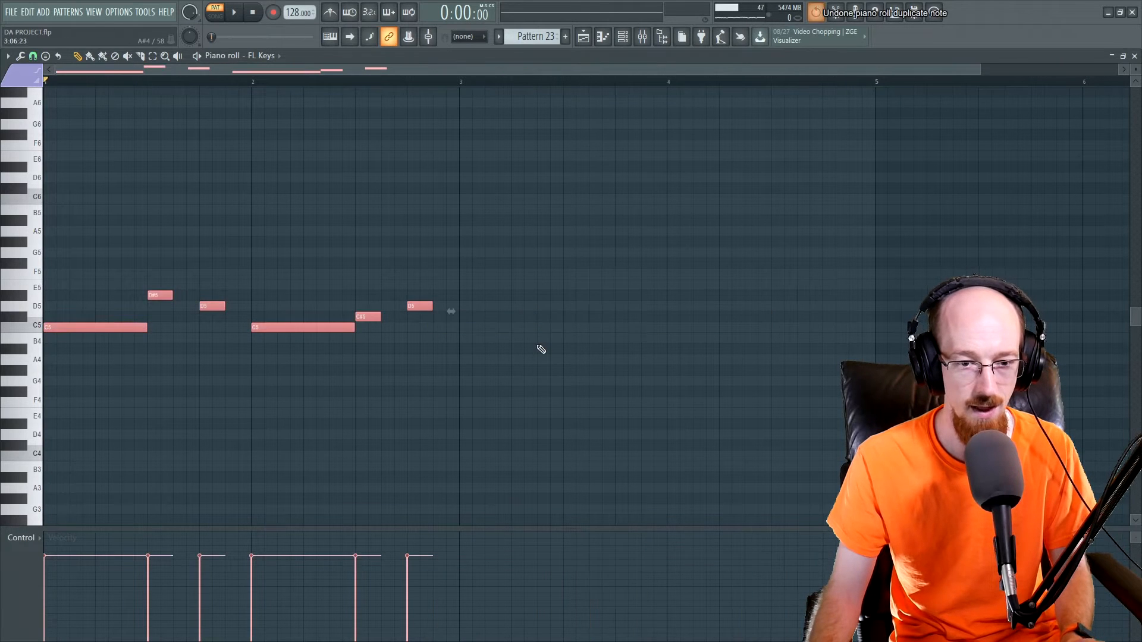
- Add a short C5 note that fills the gap at the end of bar 2
left_click(434, 327)
left_click(443, 327)
- Duplicate the whole two-bar phrase four times in a row and undo all four duplications
left_click_drag(104, 237, 332, 367)
key("ctrl+a")
key("ctrl+b")
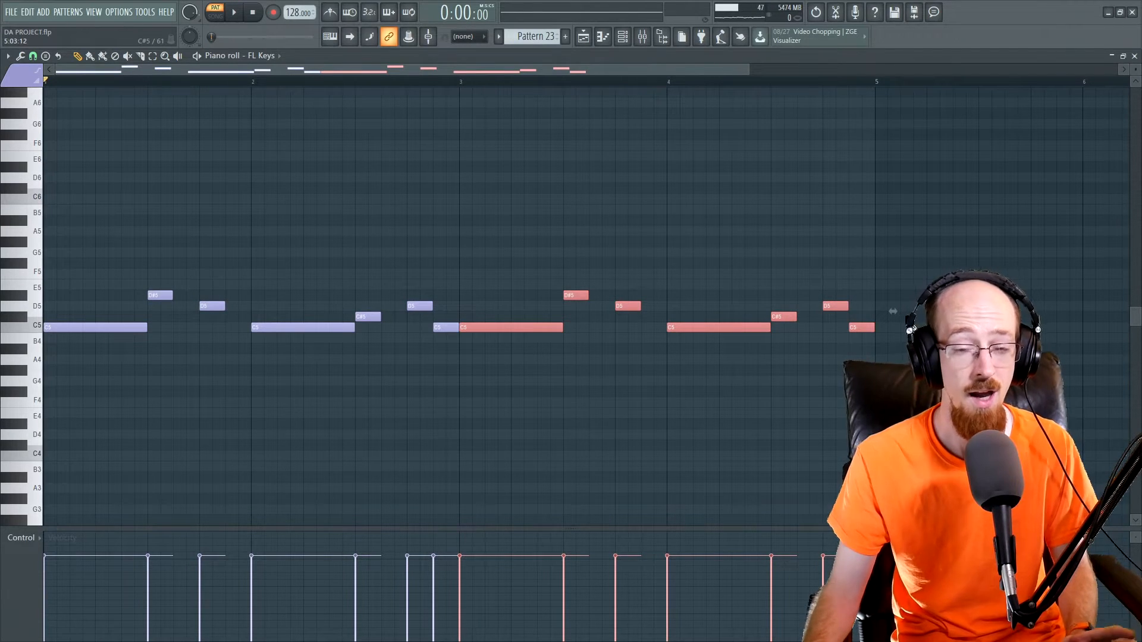
key("ctrl+b")
key("ctrl+b")
key("ctrl+b")
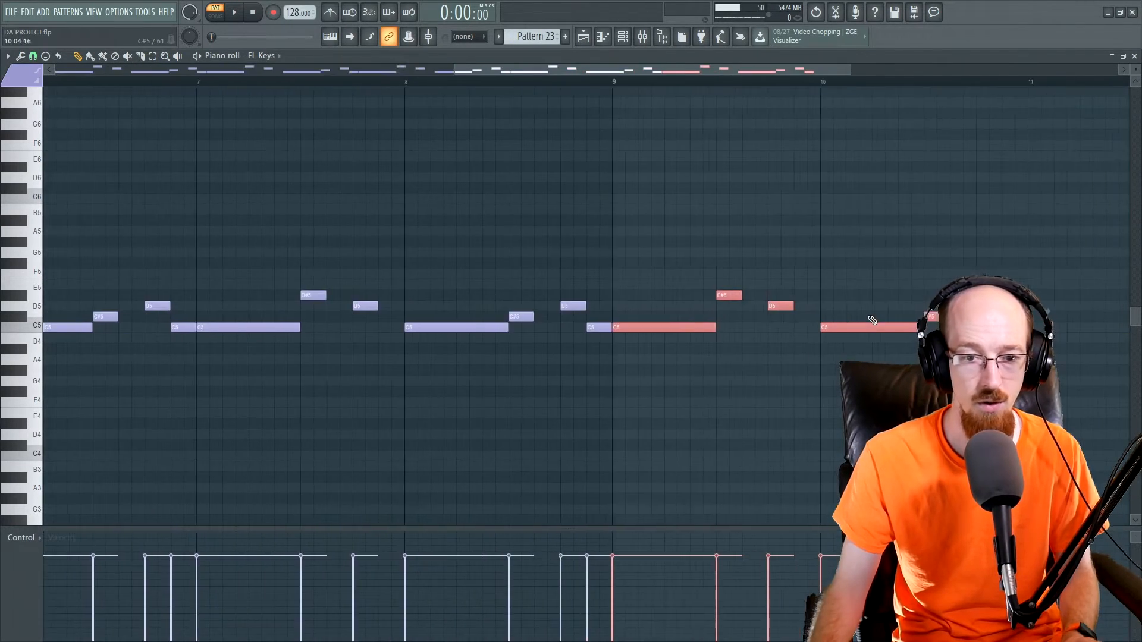
scroll(868, 321, "down", 4)
key("ctrl+z")
key("ctrl+z")
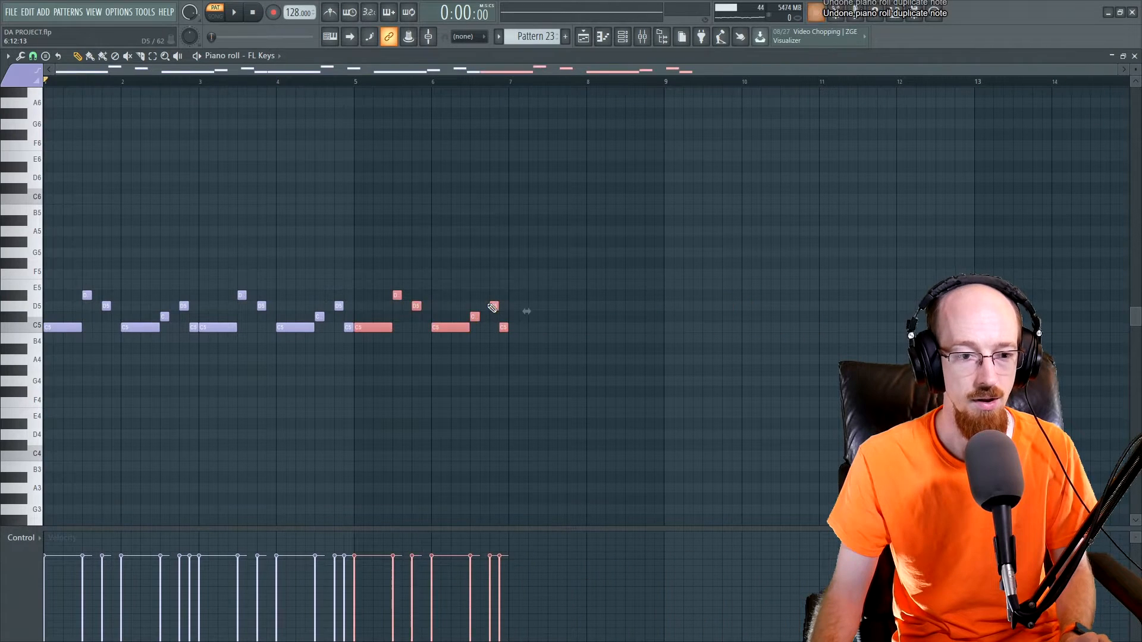
key("ctrl+z")
key("ctrl+z")
scroll(140, 267, "up", 4)
- Clear the note selection and add a short C4 note at the start of bar 1
left_click_drag(140, 244, 380, 318)
scroll(358, 305, "down", 1)
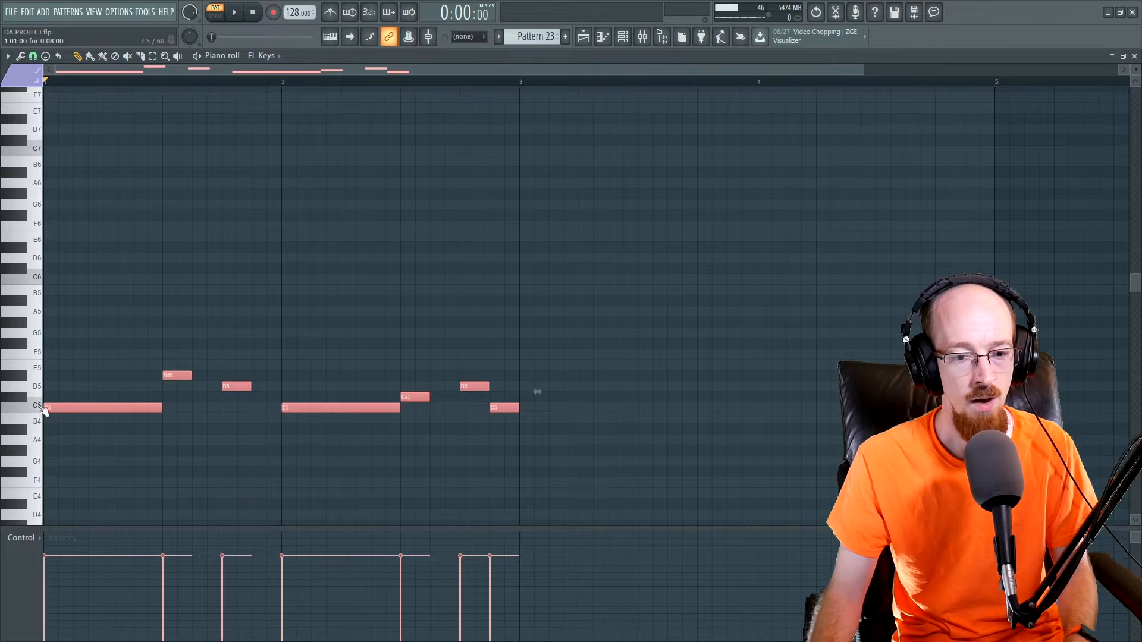
scroll(204, 322, "down", 4)
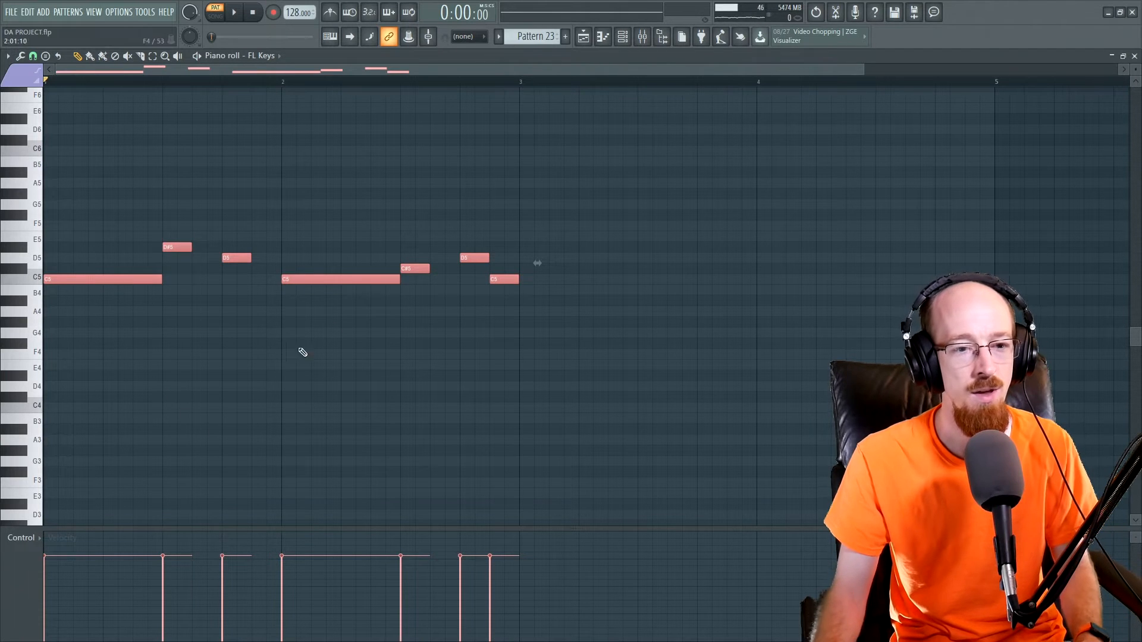
left_click(227, 346)
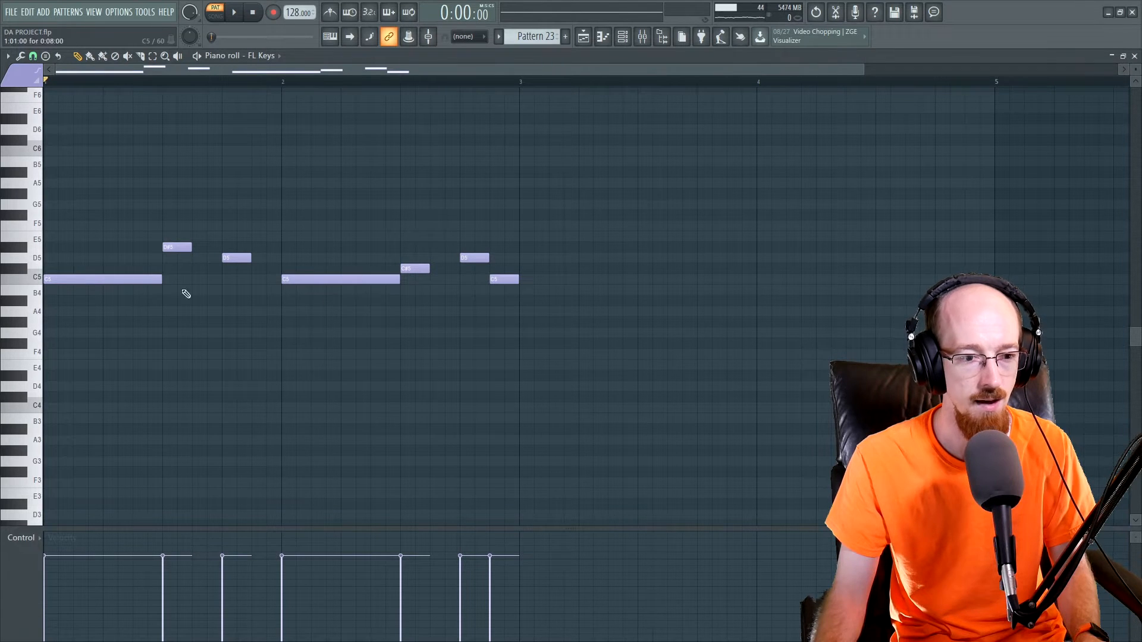
left_click(50, 409)
- Stamp a Minor chord on C4 lasting all of bar 1 and play it together with the melody
left_click(8, 57)
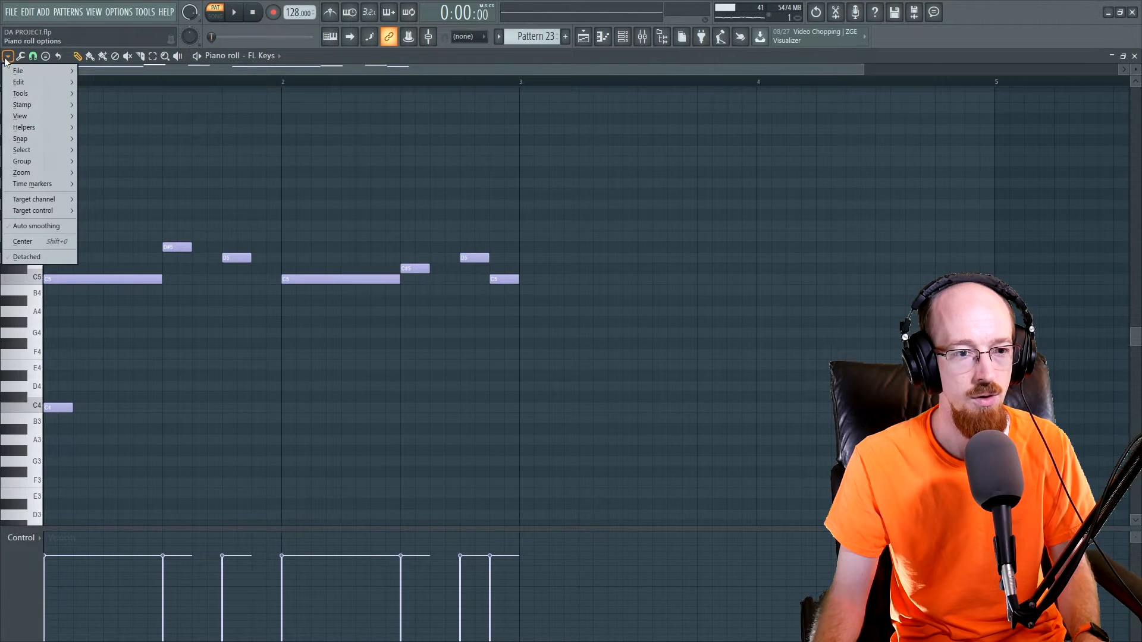
mouse_move(33, 104)
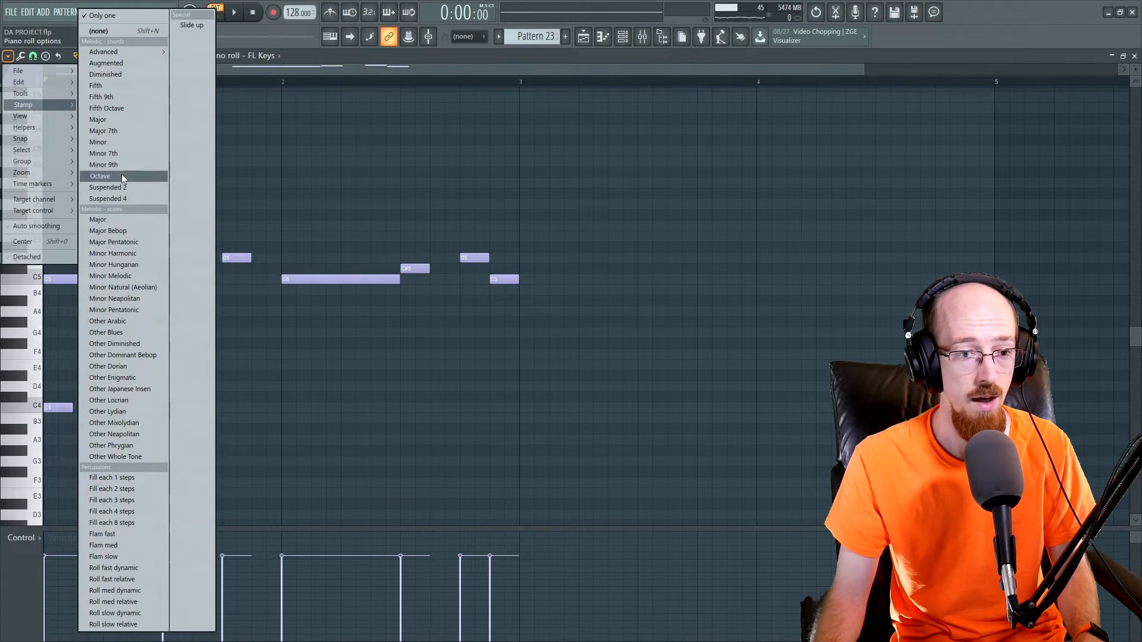
left_click(107, 142)
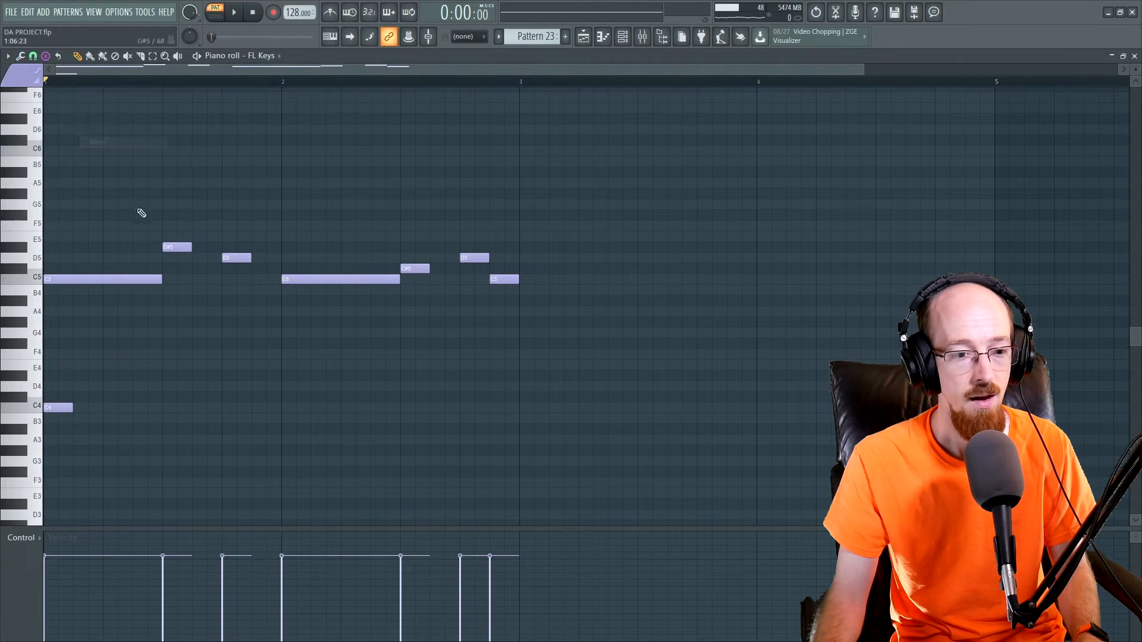
left_click(64, 408)
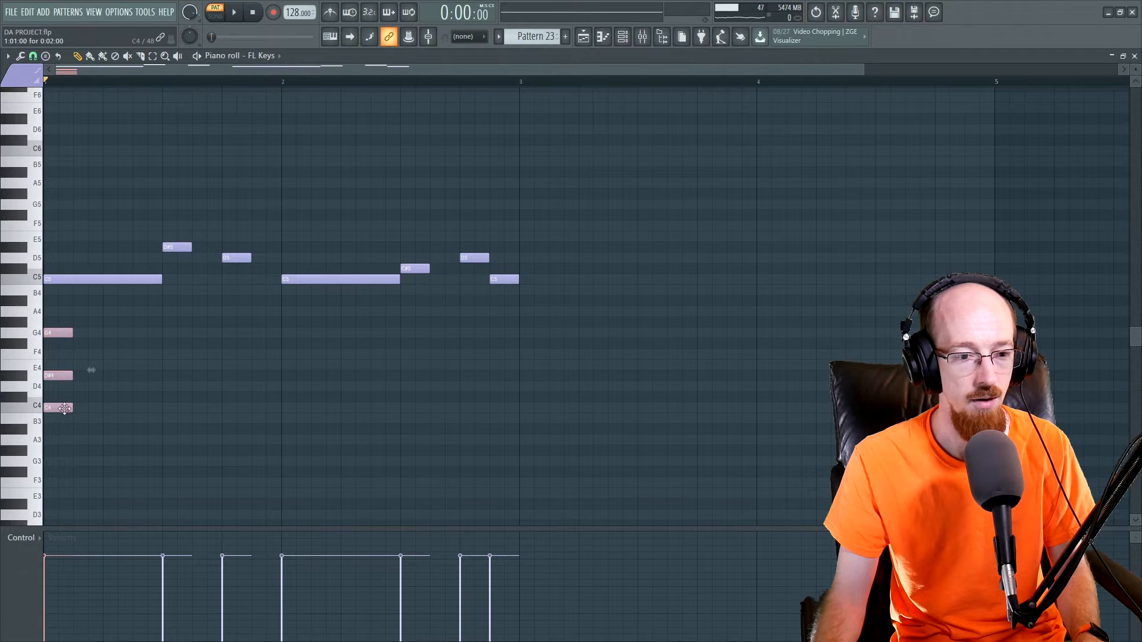
left_click_drag(72, 408, 284, 409)
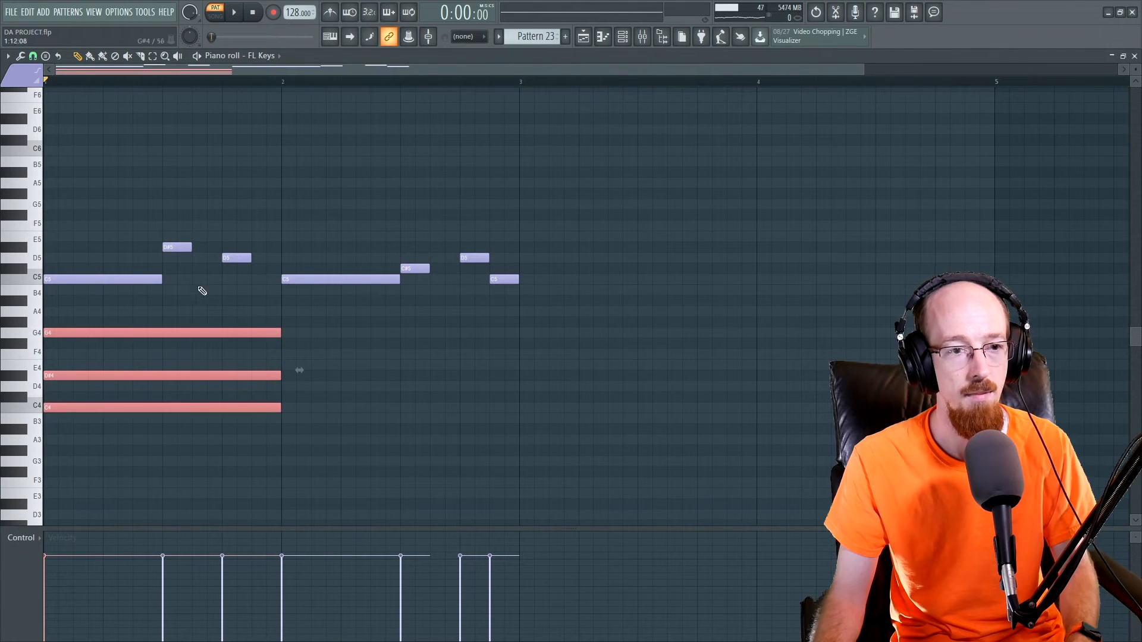
key("space")
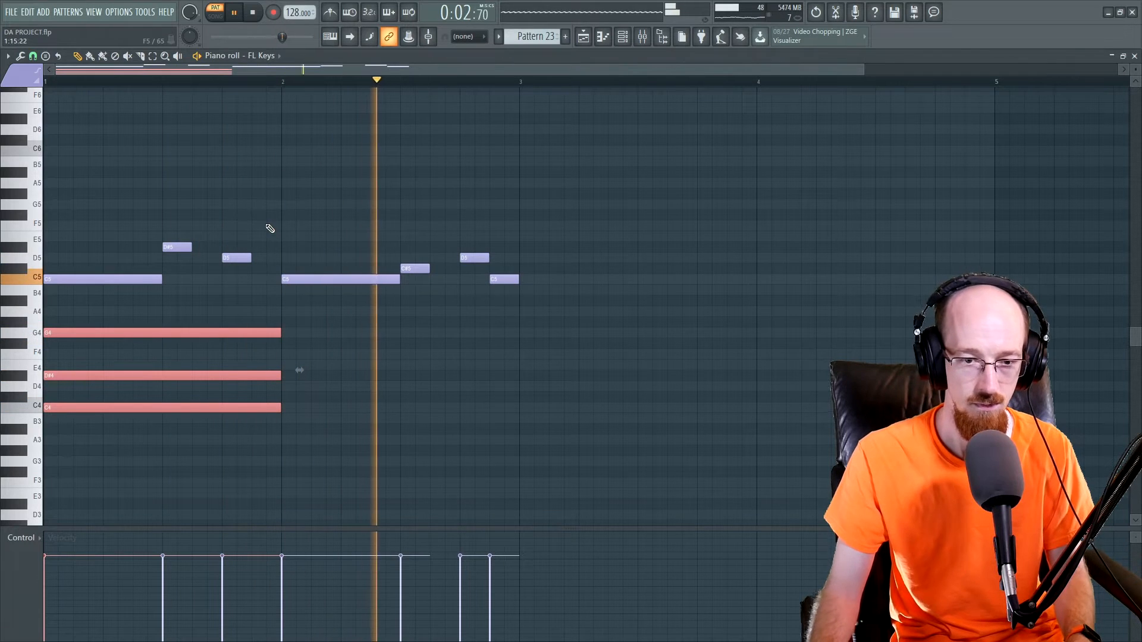
key("space")
- Stamp a one-bar Minor 7th chord on C4 in bar 2 and play the two-bar pattern
left_click(8, 55)
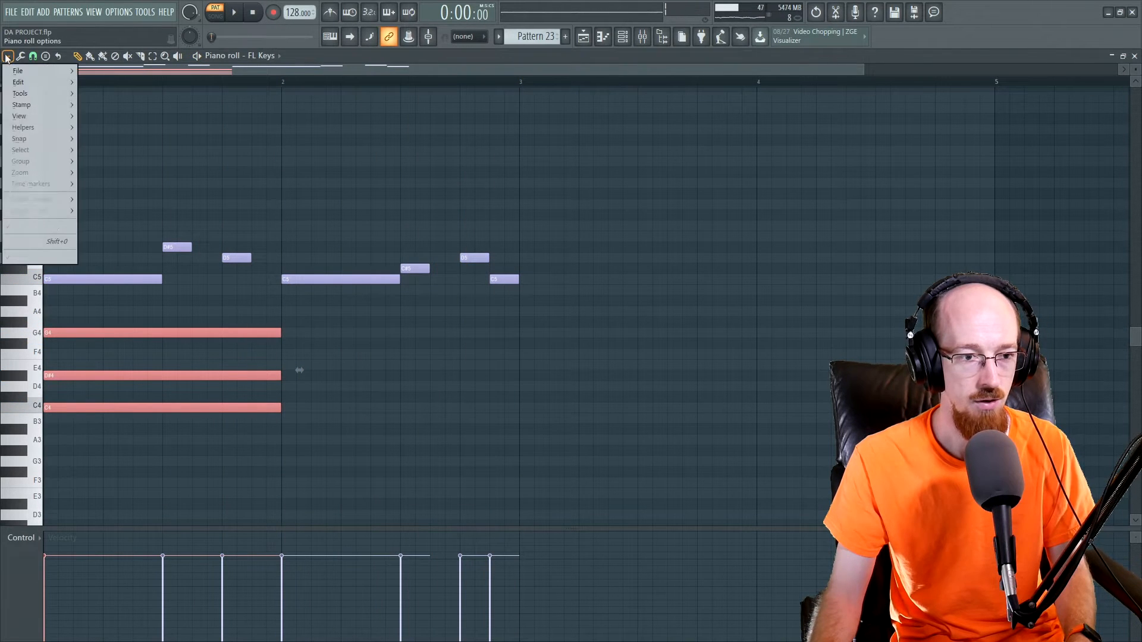
mouse_move(55, 130)
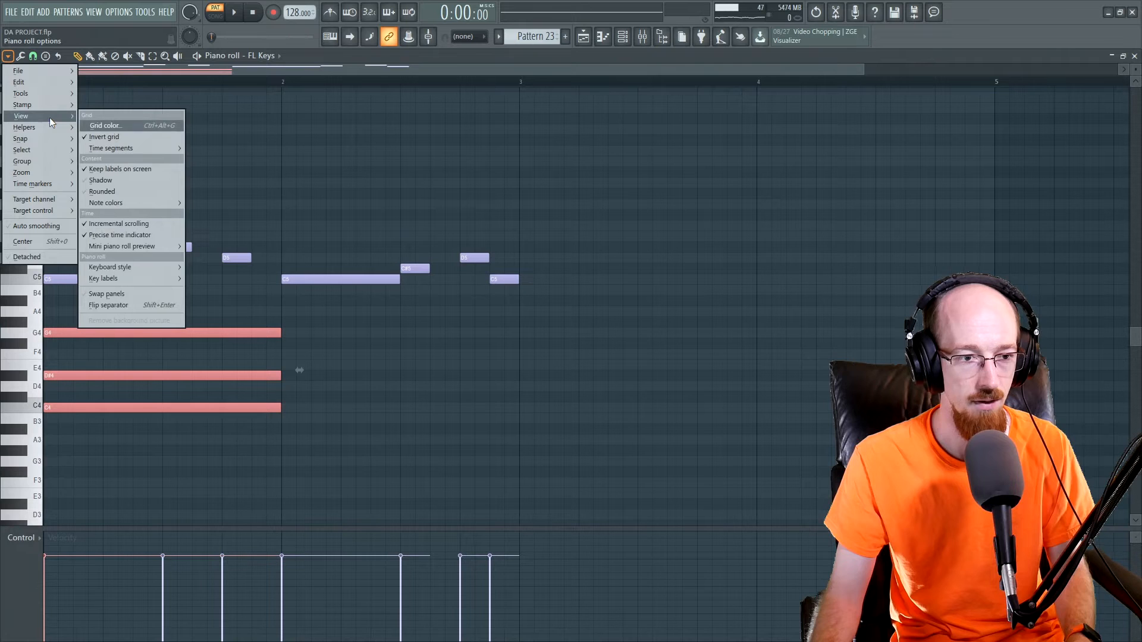
mouse_move(51, 105)
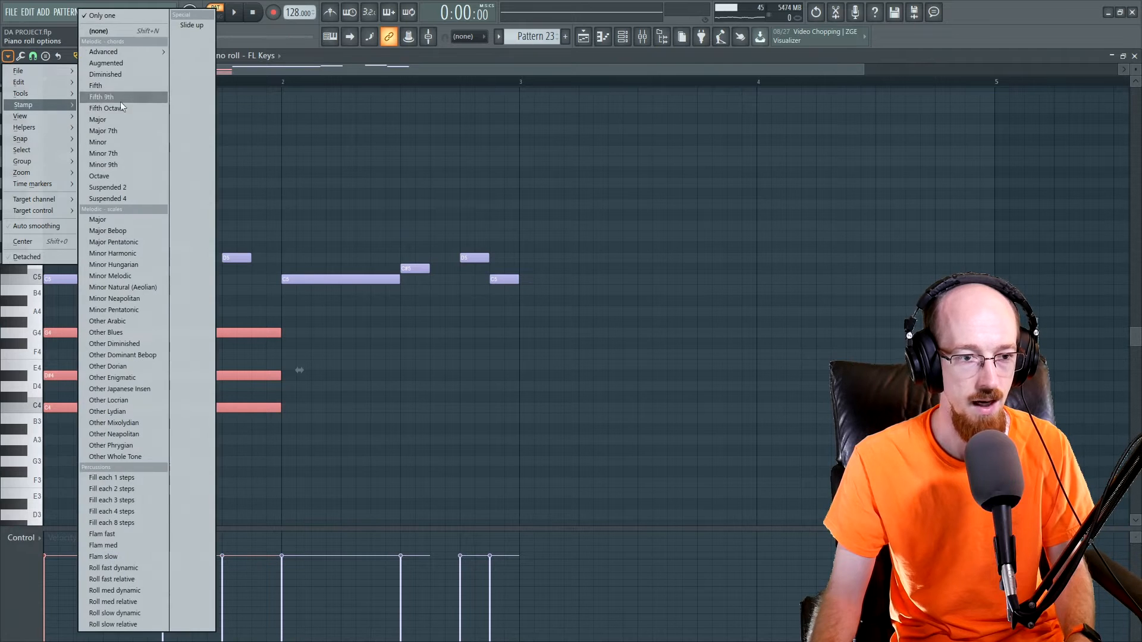
left_click(127, 152)
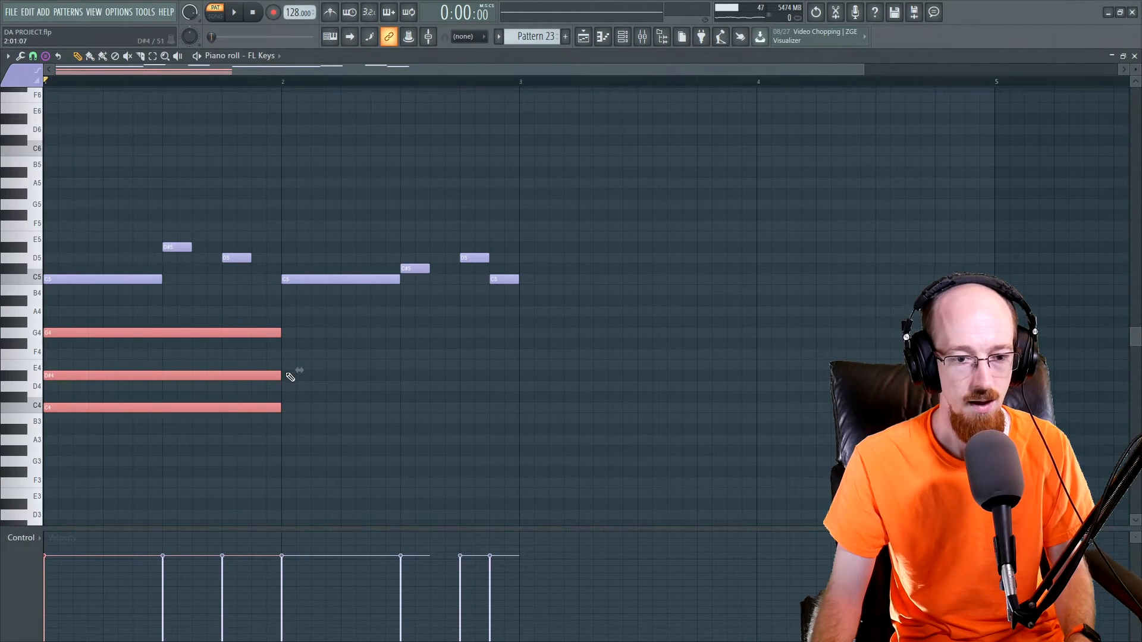
left_click(289, 408)
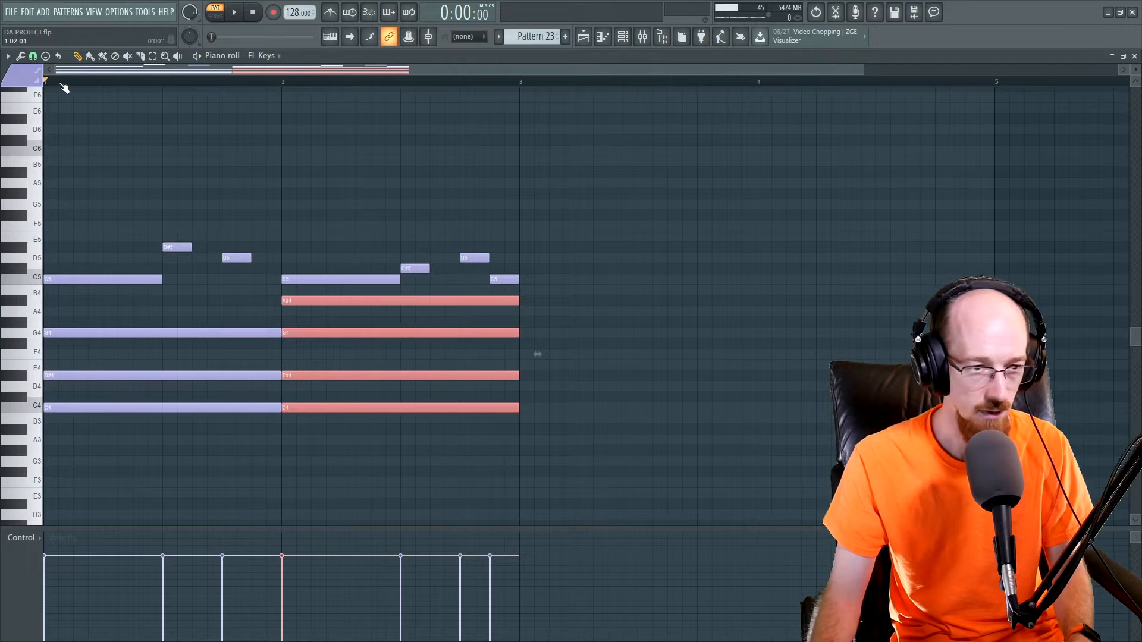
key("space")
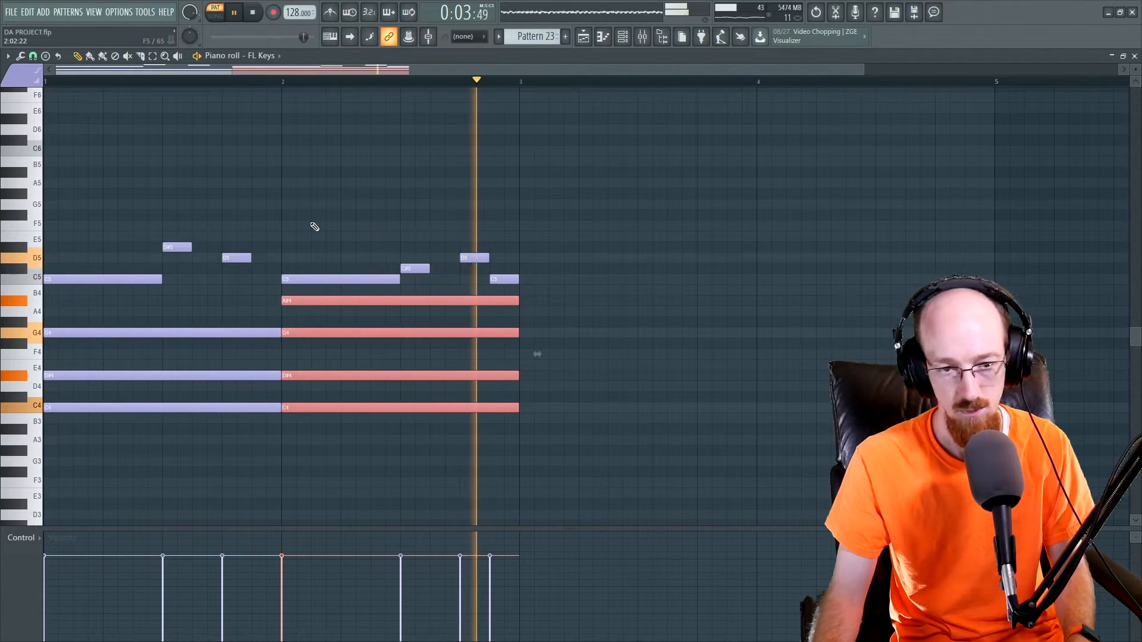
key("space")
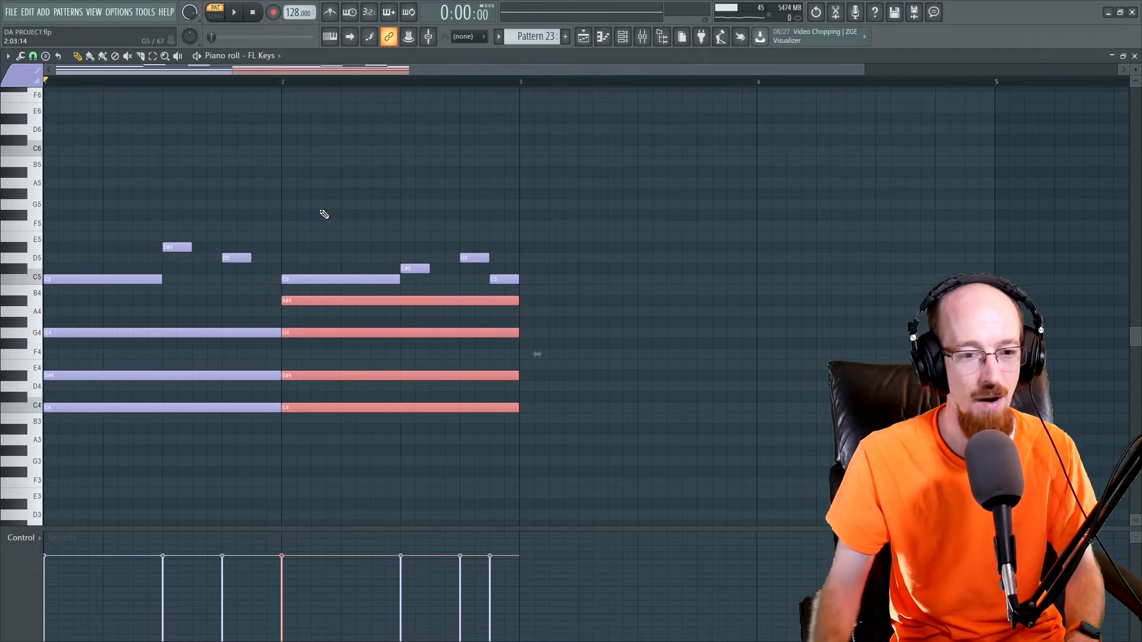
- Delete every melody and chord note in bars 1 and 2 so the pattern is empty
left_click(277, 182)
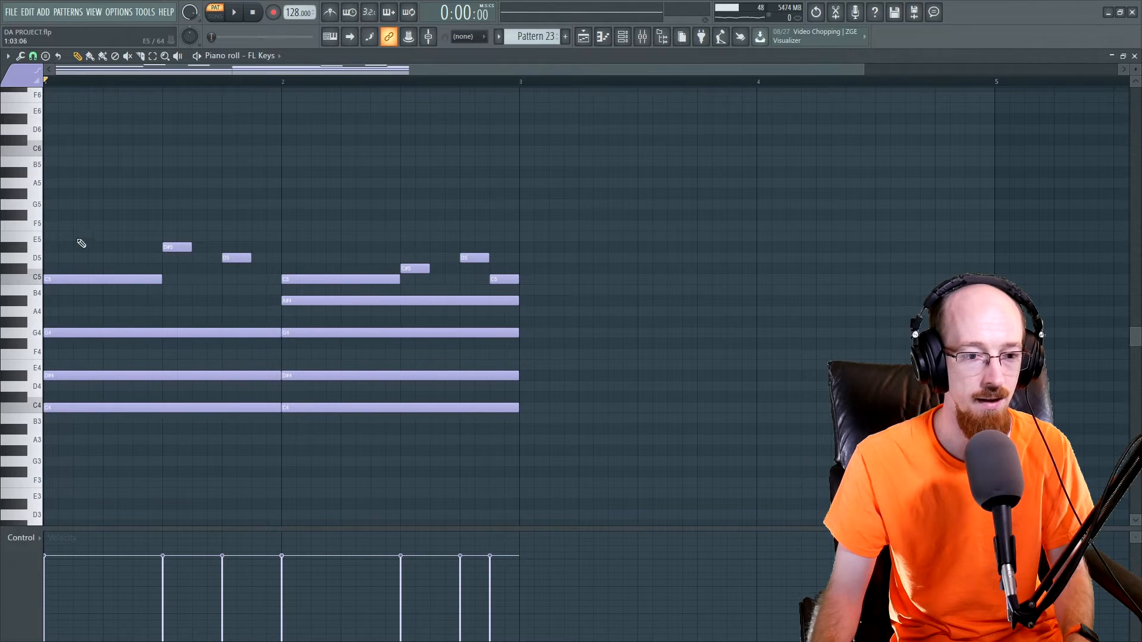
right_click(89, 279)
right_click(110, 333)
right_click(125, 376)
right_click(136, 408)
right_click(177, 247)
right_click(237, 257)
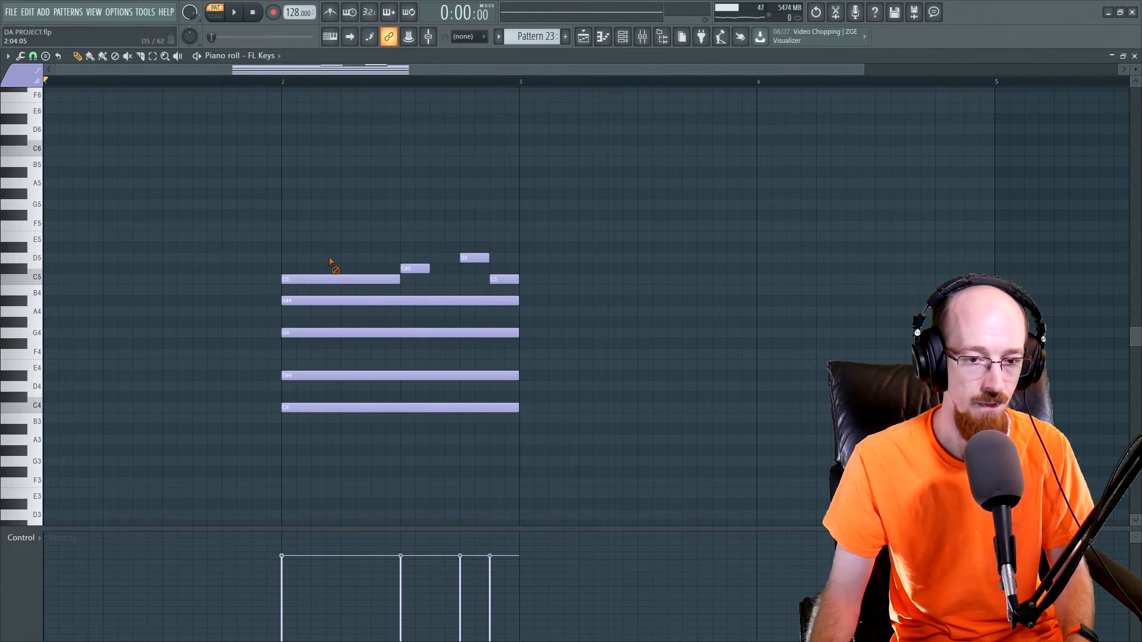
right_click(333, 279)
right_click(333, 300)
right_click(334, 333)
right_click(334, 376)
right_click(333, 407)
right_click(415, 268)
right_click(507, 281)
right_click(470, 258)
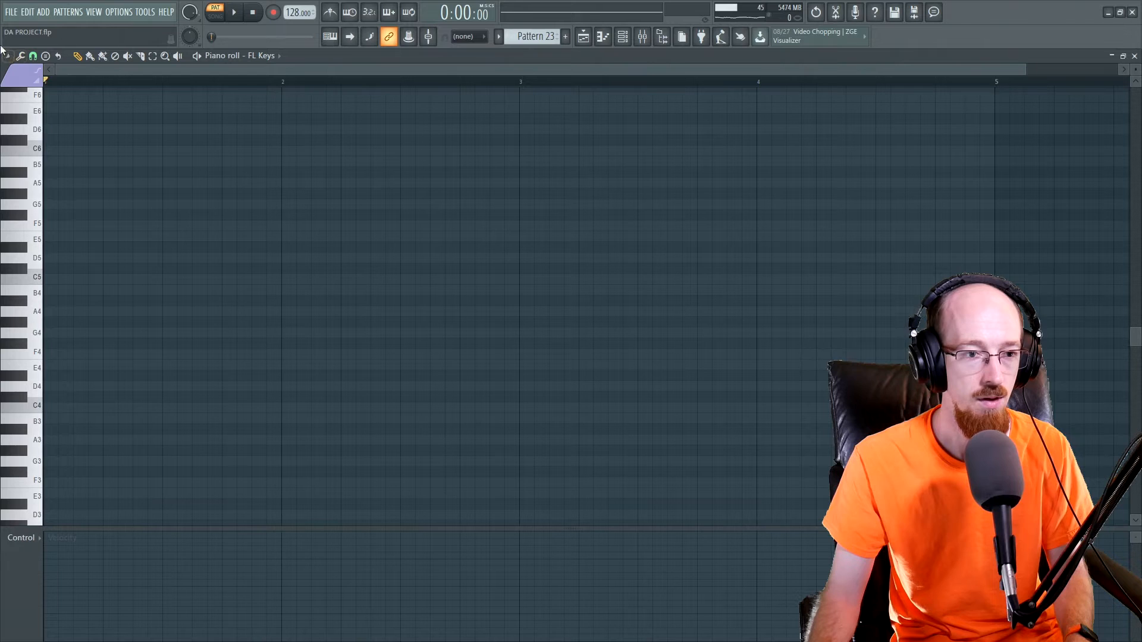
- Stamp a Minor Pentatonic scale on C4 from the start of bar 1 and extend its notes to the end of bar 4
left_click(8, 56)
mouse_move(44, 106)
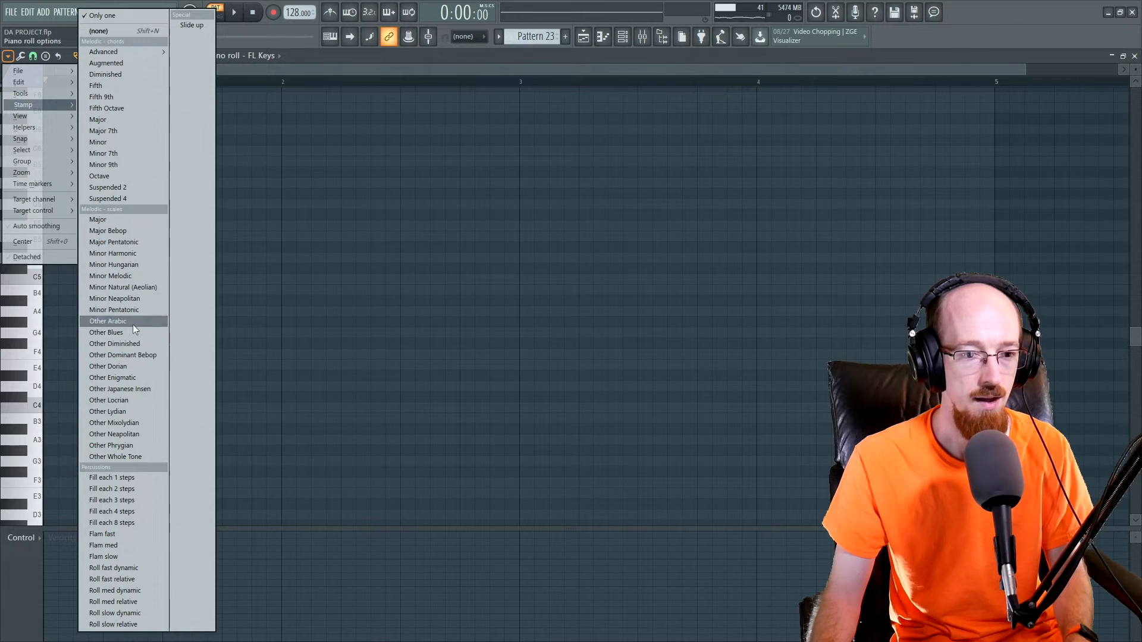
left_click(124, 309)
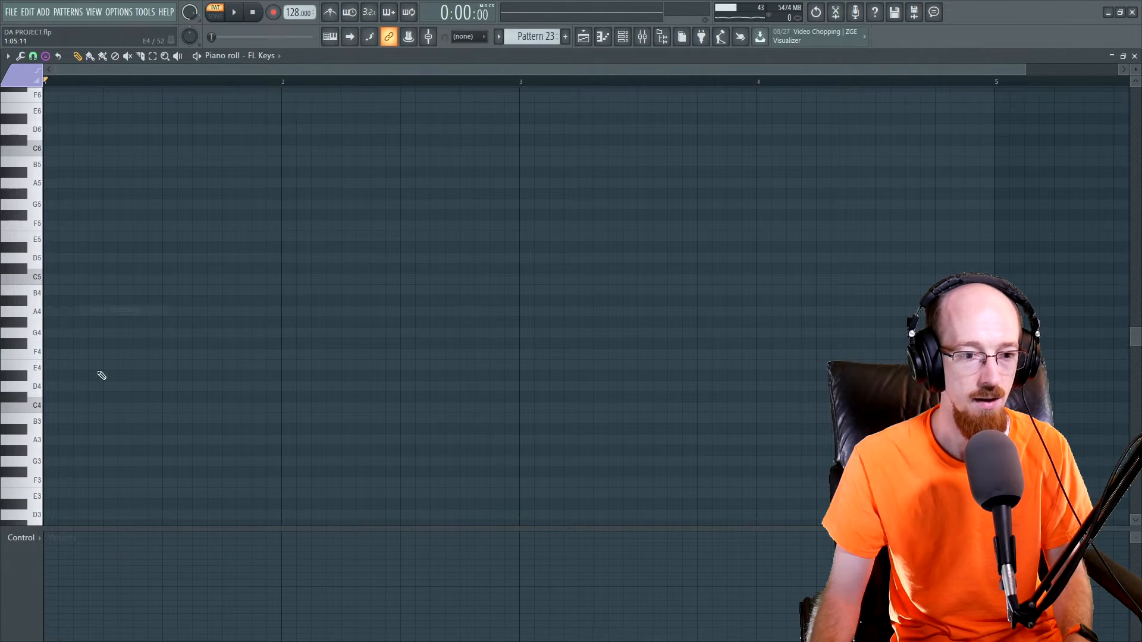
left_click(84, 376)
left_click_drag(104, 377, 53, 410)
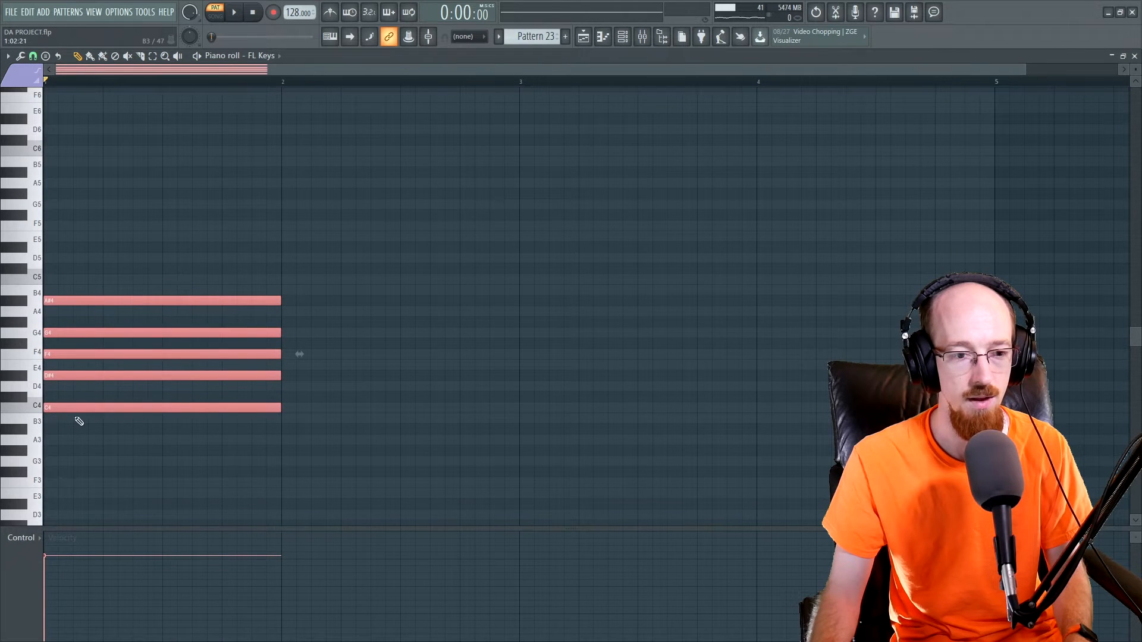
scroll(252, 320, "down", 1)
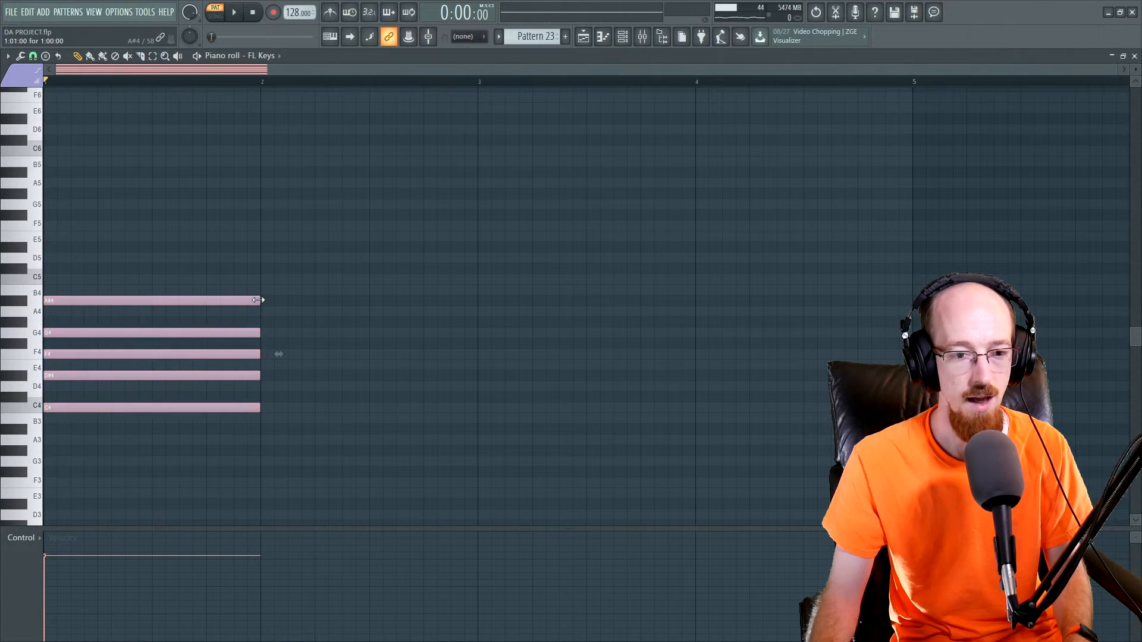
left_click_drag(256, 300, 902, 301)
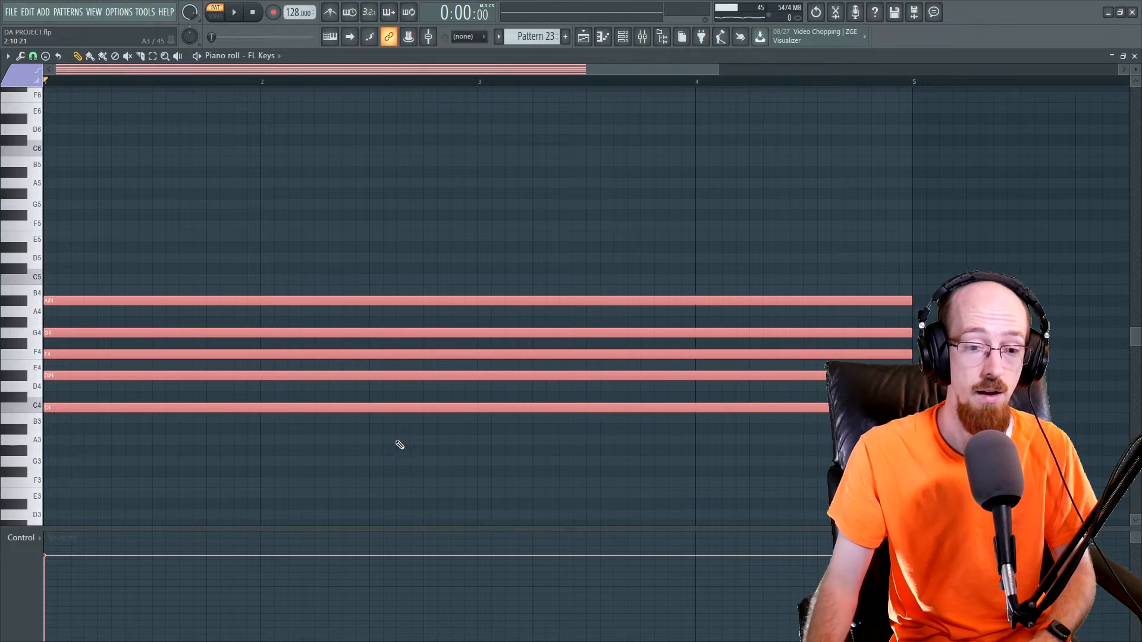
- Mute all the stamped scale notes and start playback of the pattern
key("ctrl+a")
left_click(387, 406)
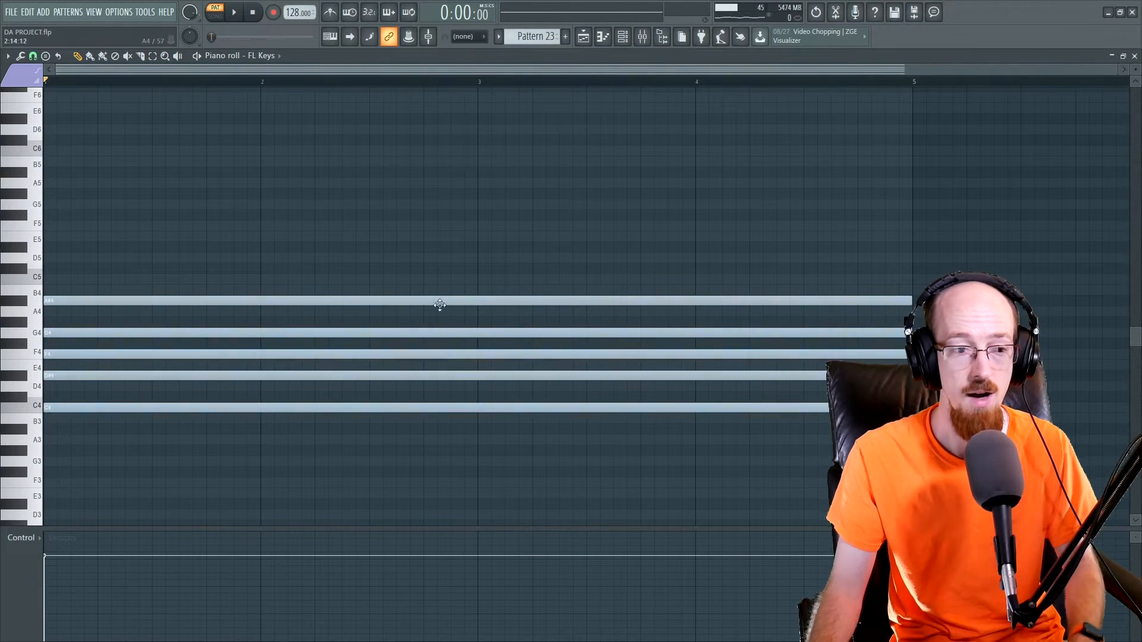
key("space")
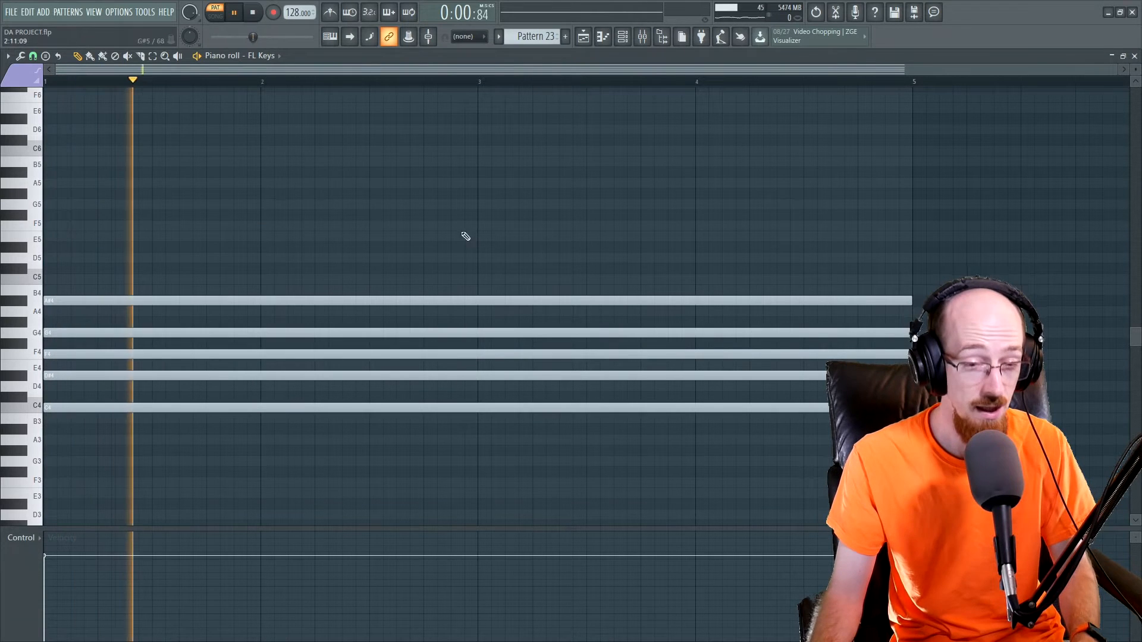
- Stop playback and copy the muted scale notes so they also fill the octaves above and below, from C3 to A#5
key("space")
key("ctrl+v")
left_click_drag(48, 407, 48, 447)
scroll(107, 322, "down", 3)
scroll(139, 331, "up", 2)
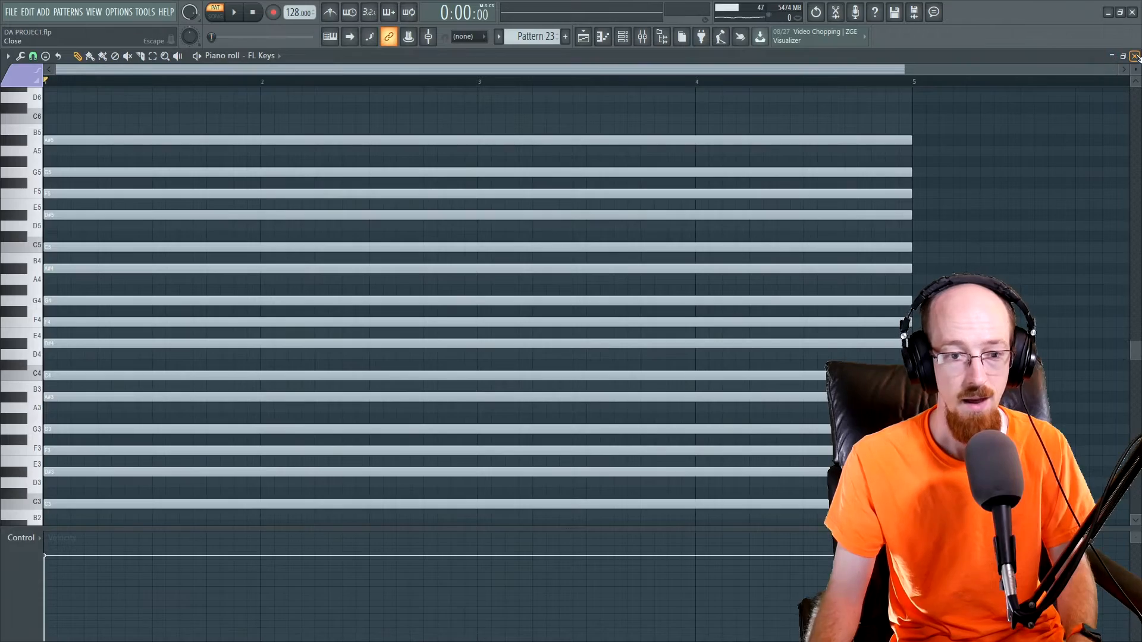
- Add a second FL Keys channel to the channel rack, close its plugin window and open its empty piano roll
left_click(1112, 57)
left_click(130, 632)
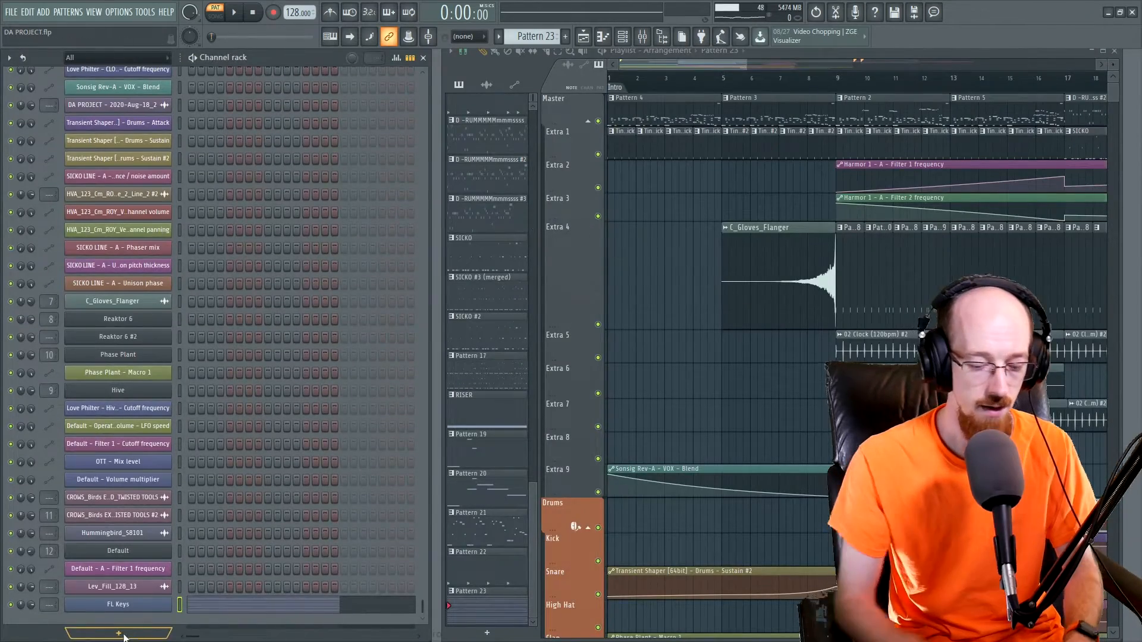
type("fl key")
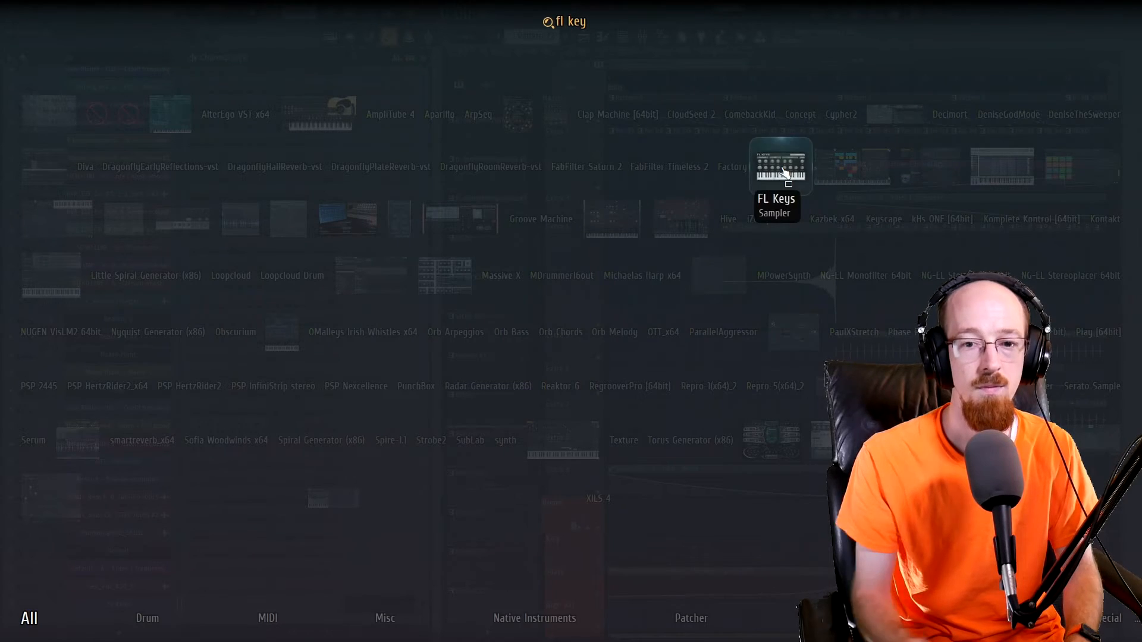
key("Return")
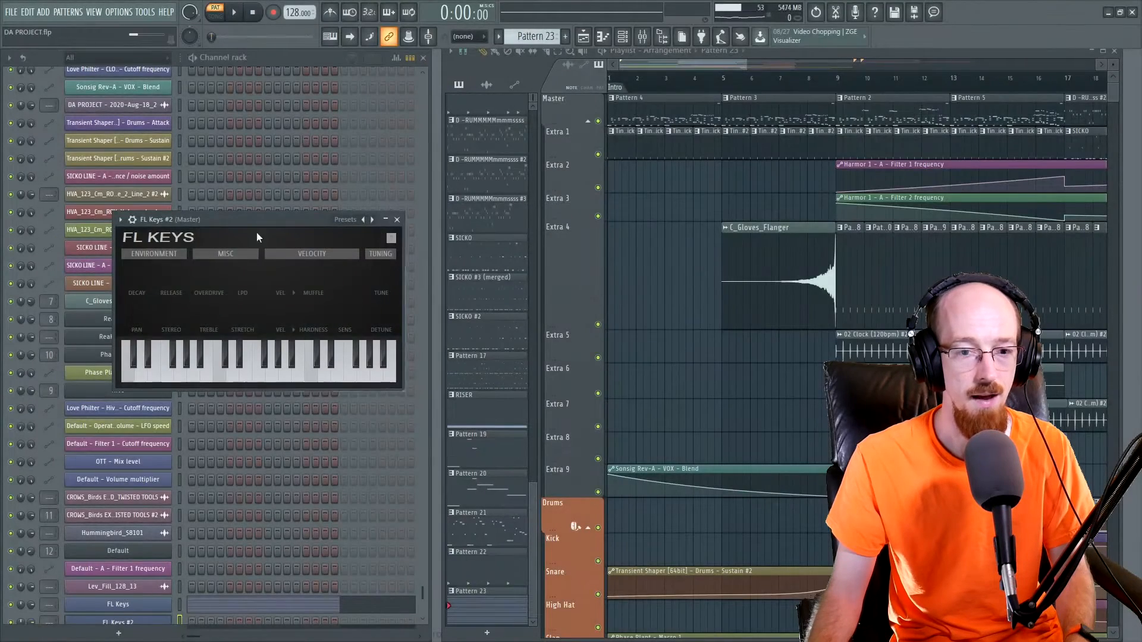
left_click(393, 224)
right_click(129, 624)
left_click(226, 470)
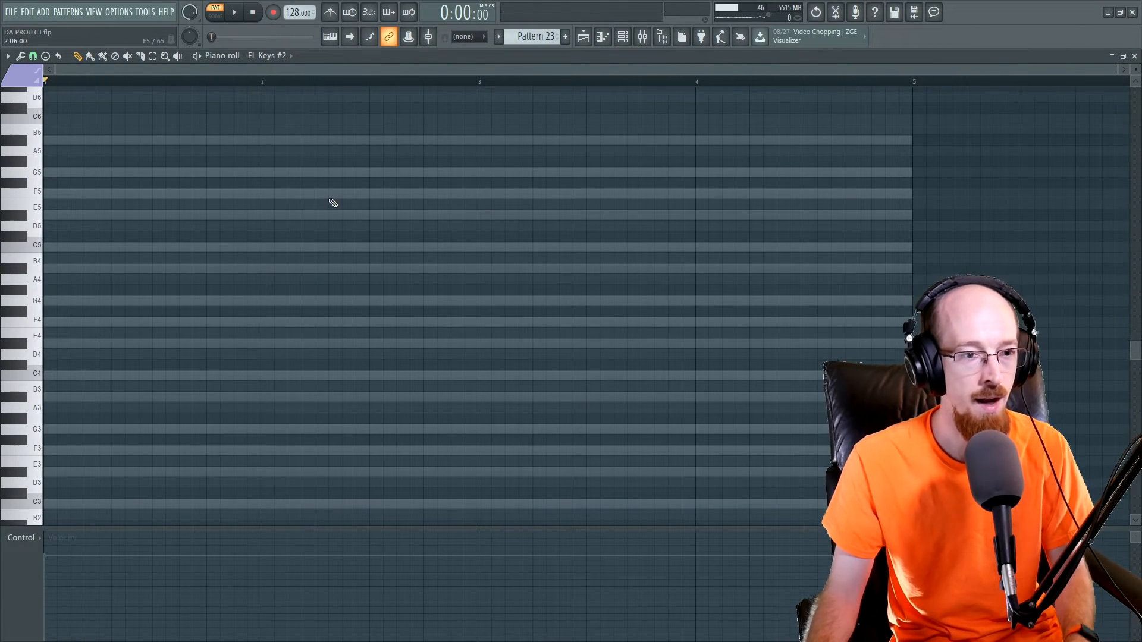
- Review the piano roll's helper options, including ghost channels and the available scale highlighting choices
left_click(8, 56)
mouse_move(16, 82)
mouse_move(47, 129)
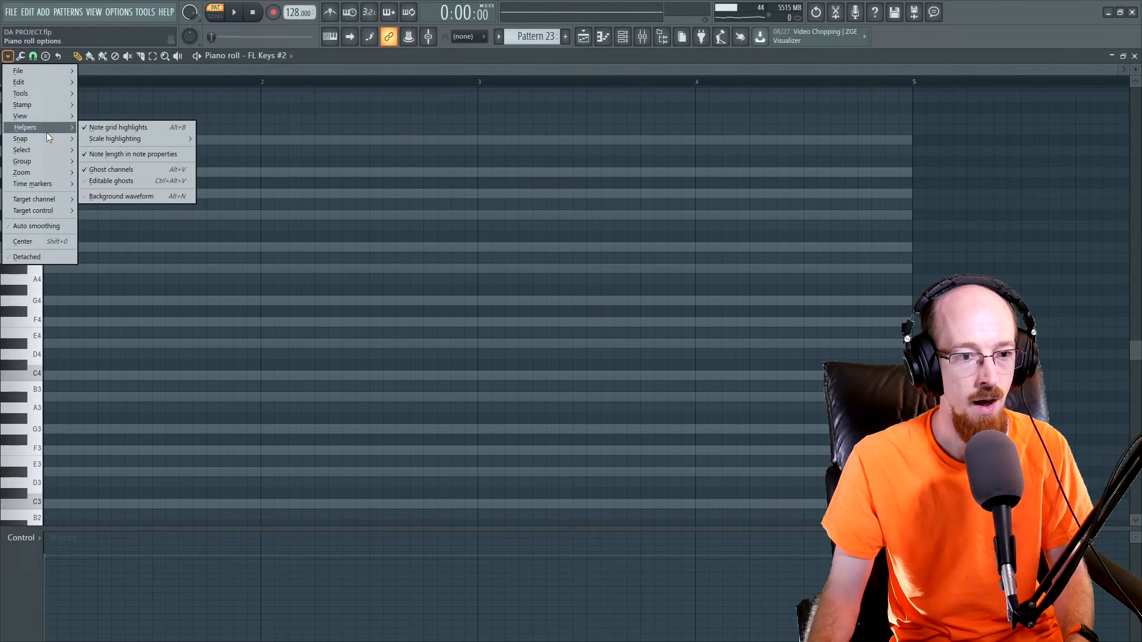
mouse_move(109, 139)
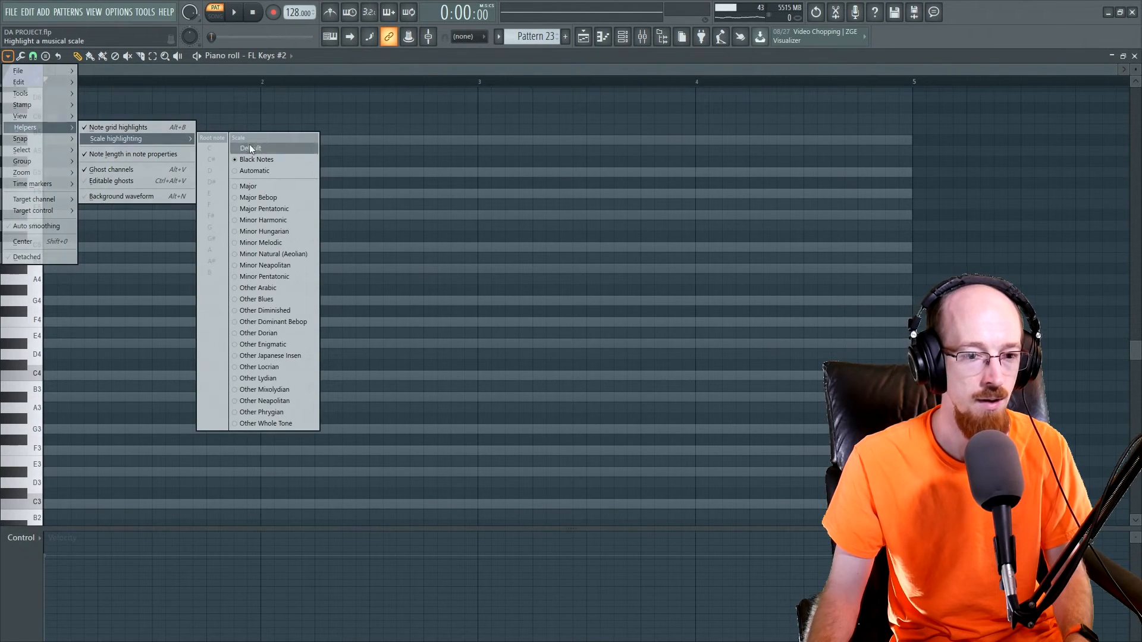
left_click(250, 321)
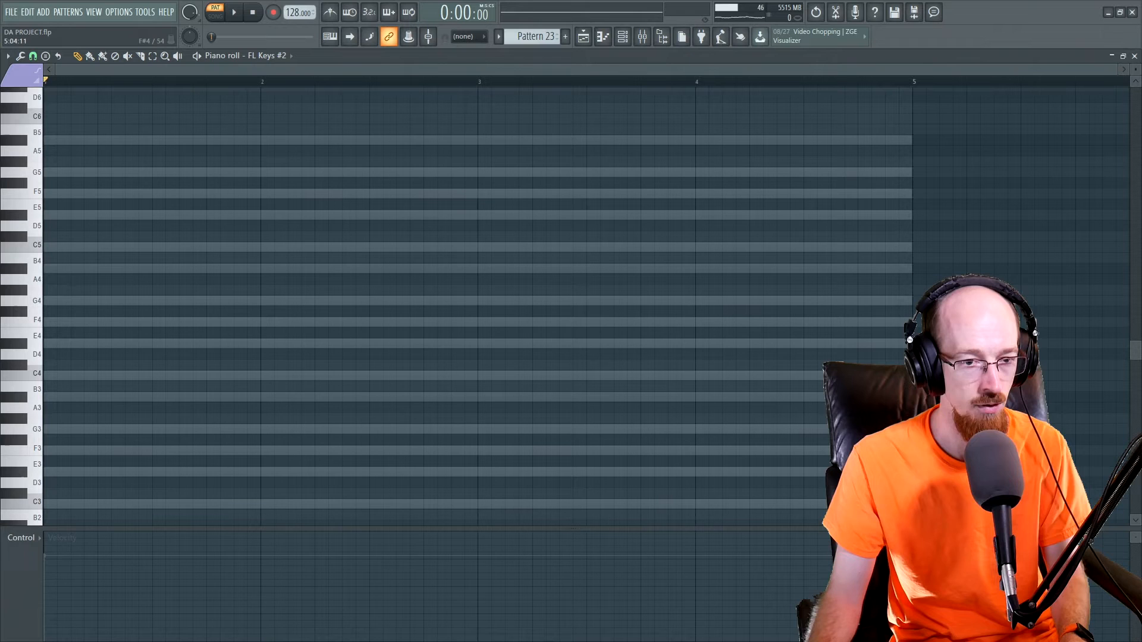
left_click_drag(303, 142, 481, 550)
scroll(476, 351, "up", 4)
left_click_drag(259, 153, 592, 342)
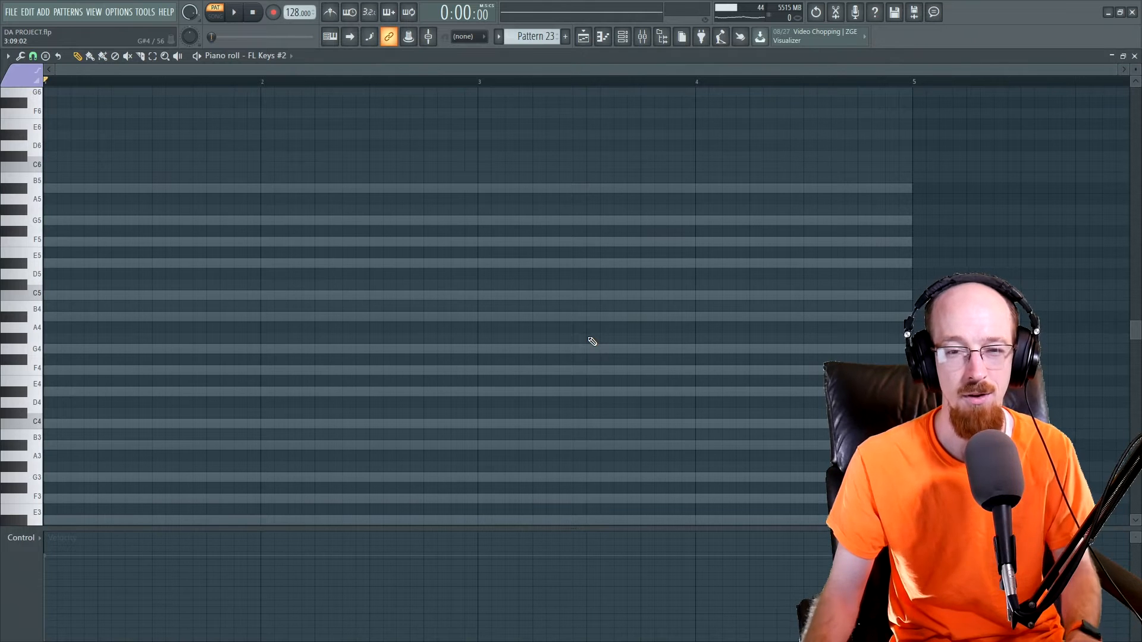
scroll(507, 341, "down", 4)
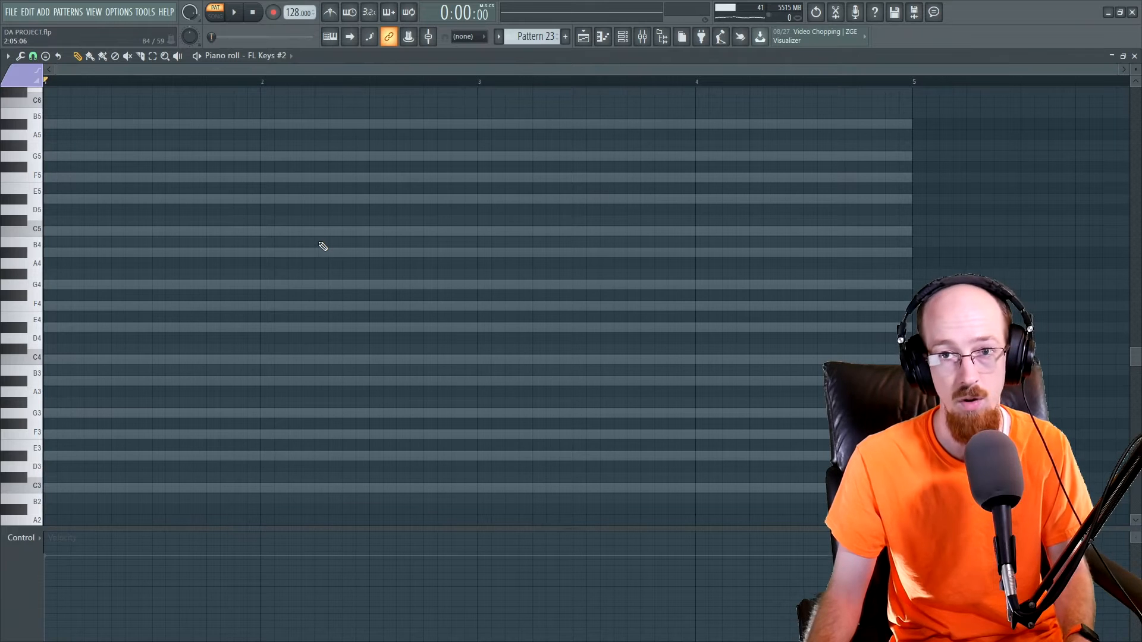
left_click(321, 231)
left_click(327, 255)
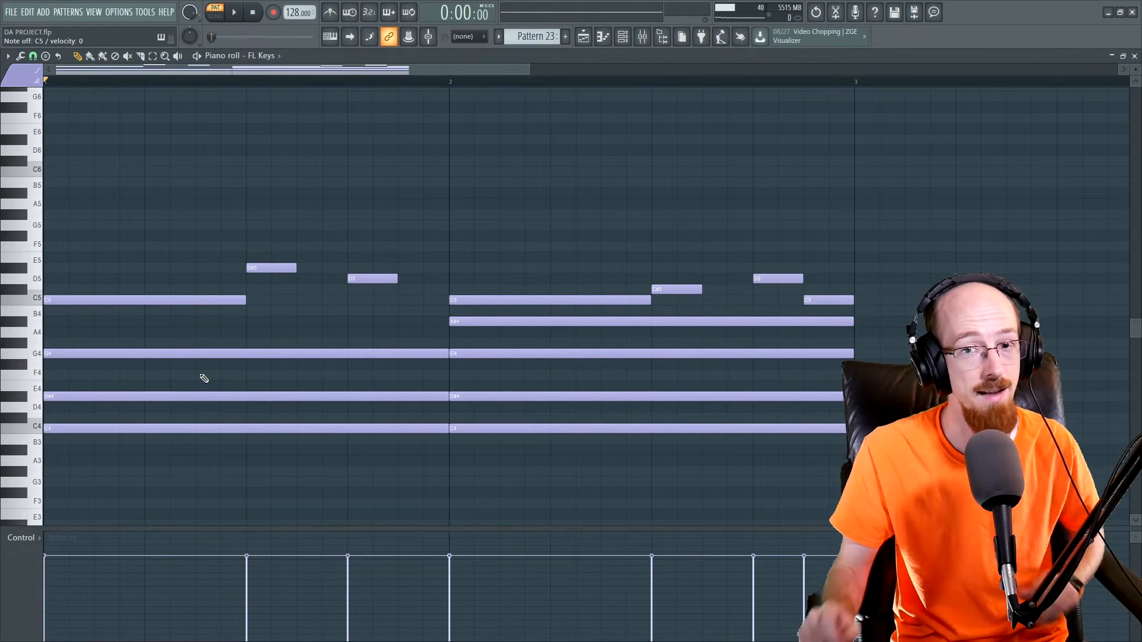
- Lower the velocity of the C4, D#4 and G4 chord notes in bar 1 and keep the chord selected
left_click_drag(148, 518, 171, 331)
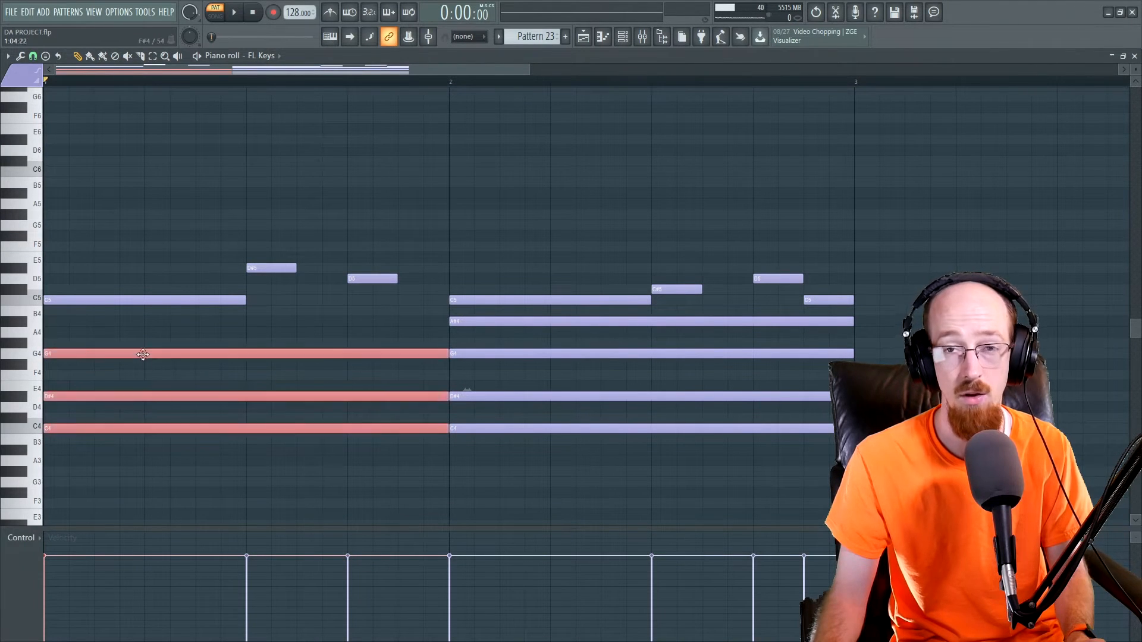
left_click_drag(56, 579, 59, 602)
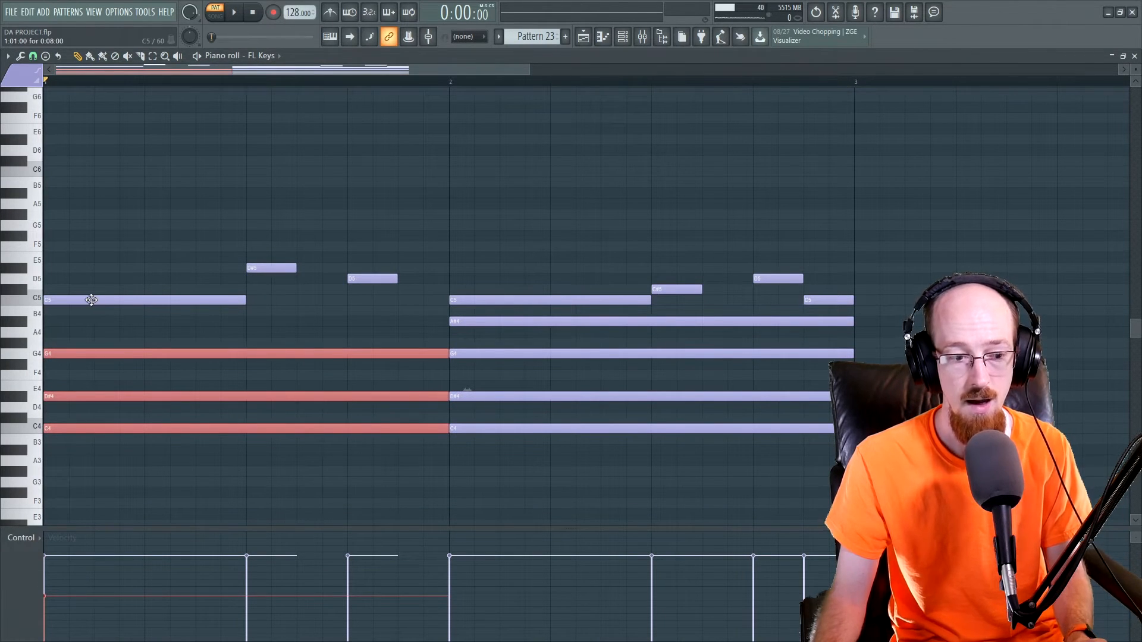
left_click(113, 300)
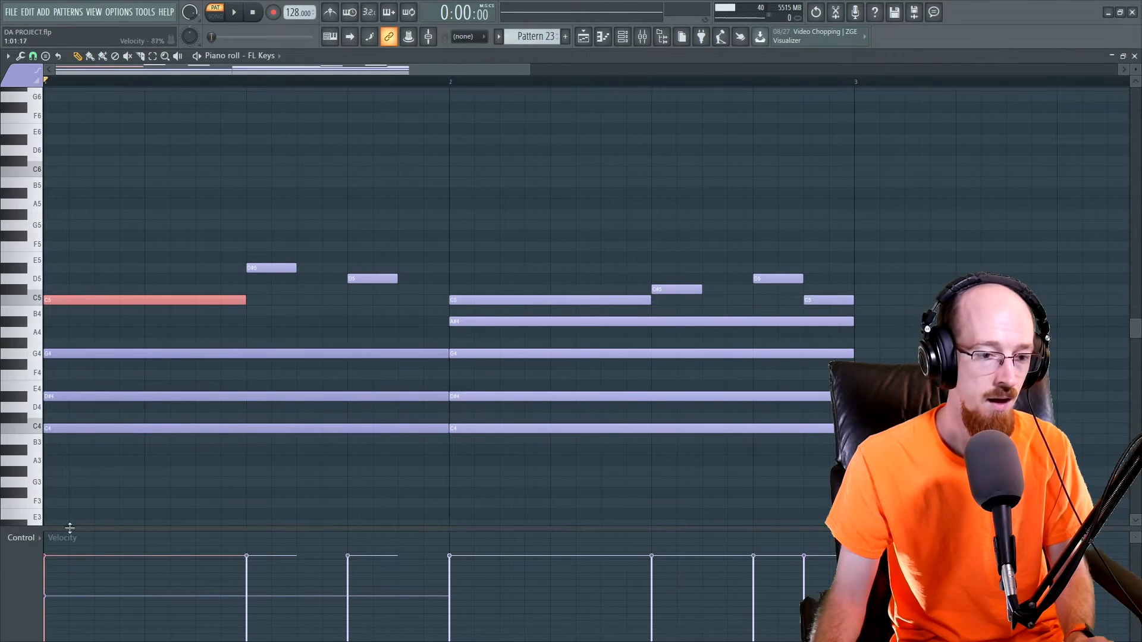
left_click_drag(122, 323, 175, 463)
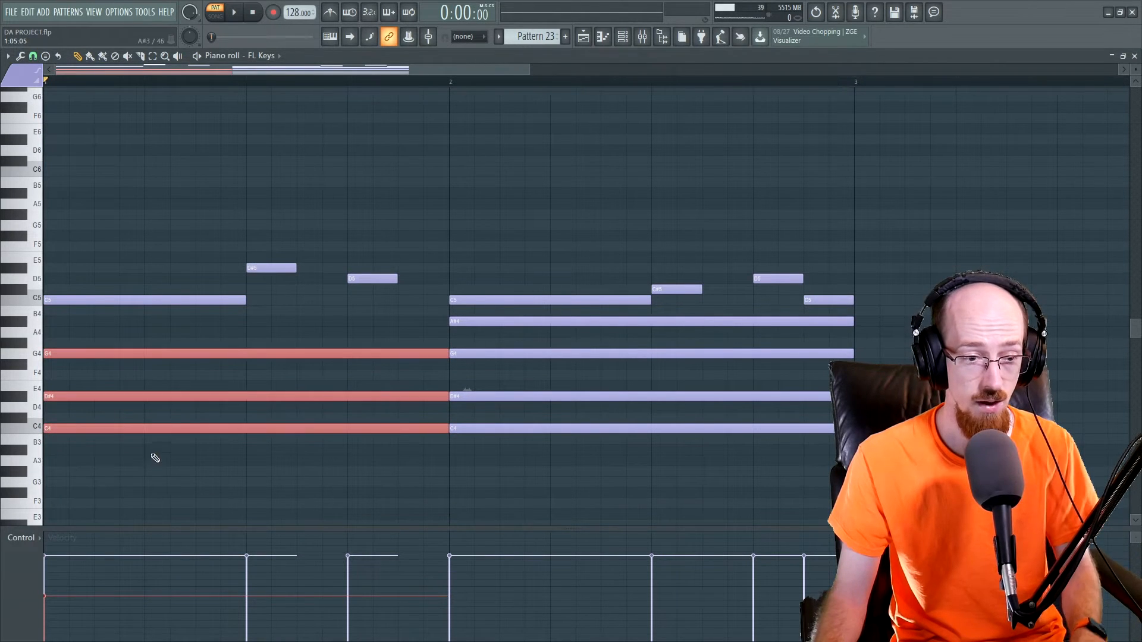
- Try nudging the bar 1 chord and C5 melody notes by hand to offset their start times
scroll(146, 452, "up", 2)
left_click_drag(344, 435, 624, 484)
scroll(126, 463, "down", 2)
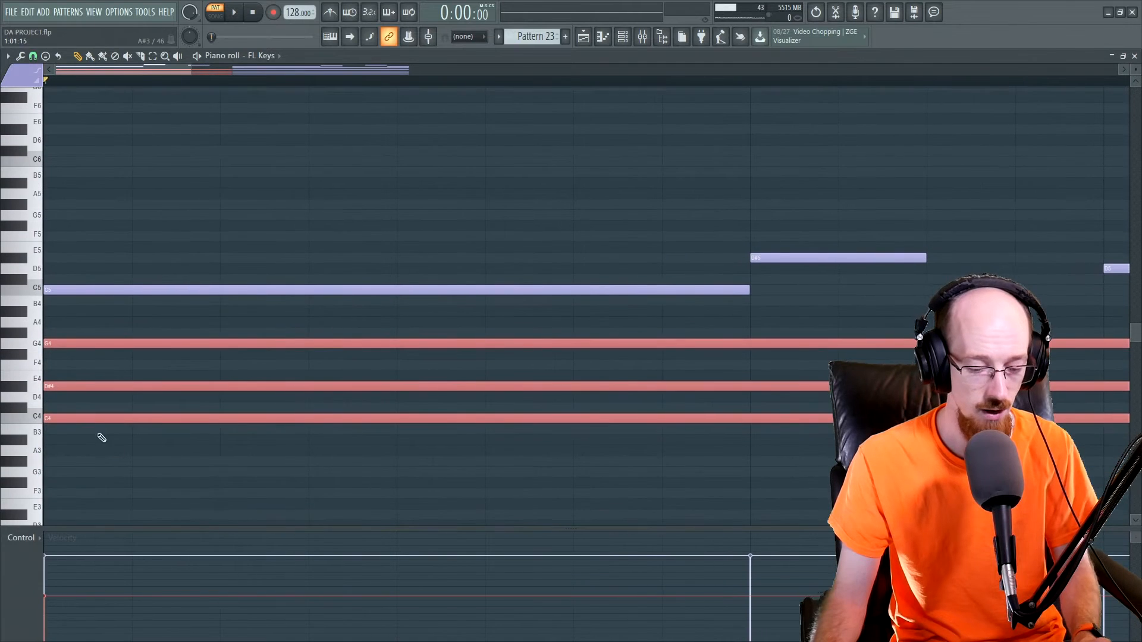
left_click(77, 416)
left_click_drag(58, 385, 53, 388)
left_click_drag(78, 291, 76, 292)
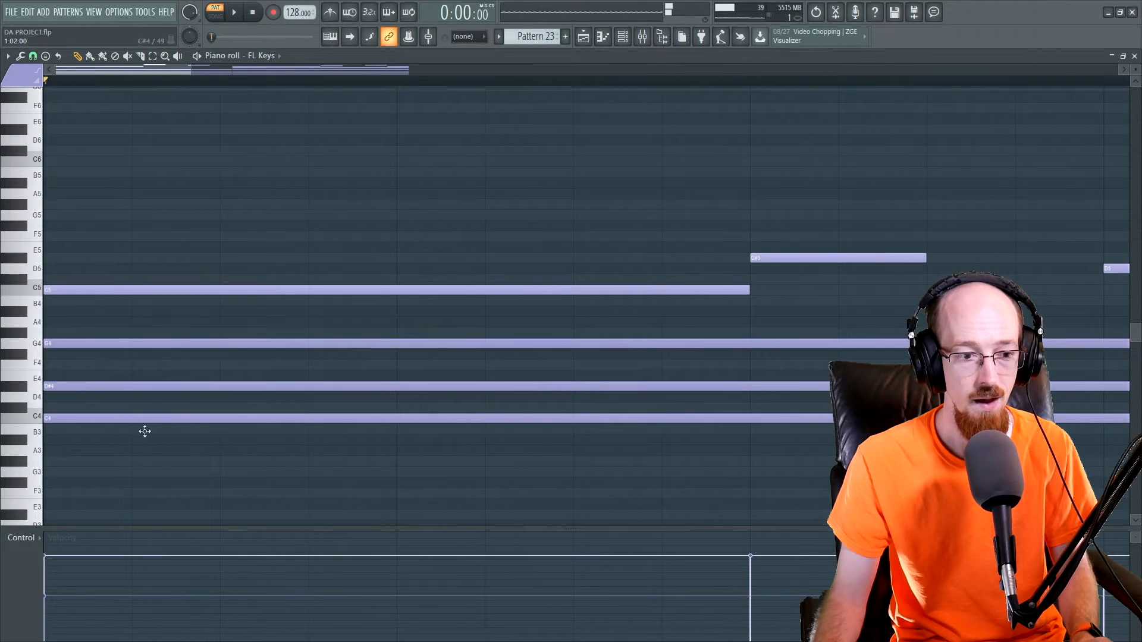
left_click(122, 387)
mouse_move(109, 386)
left_mouse_down()
mouse_move(138, 390)
mouse_move(89, 387)
left_mouse_up()
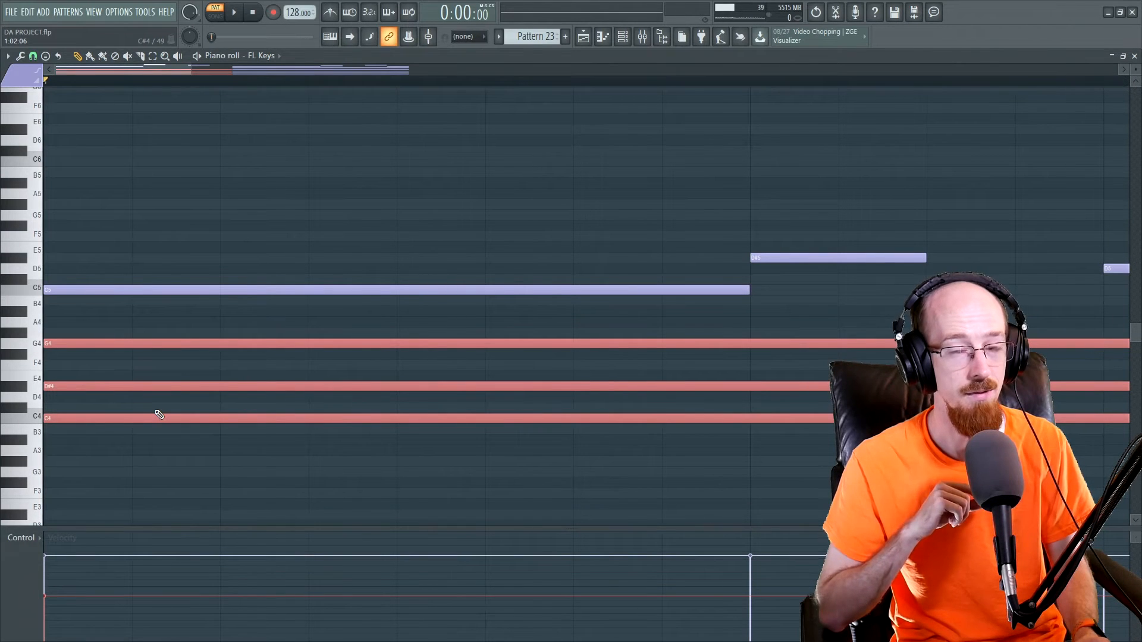
- Try strumming the selected bar 1 chord with the Strumizer, turning the start time strength up and then down
key("alt+s")
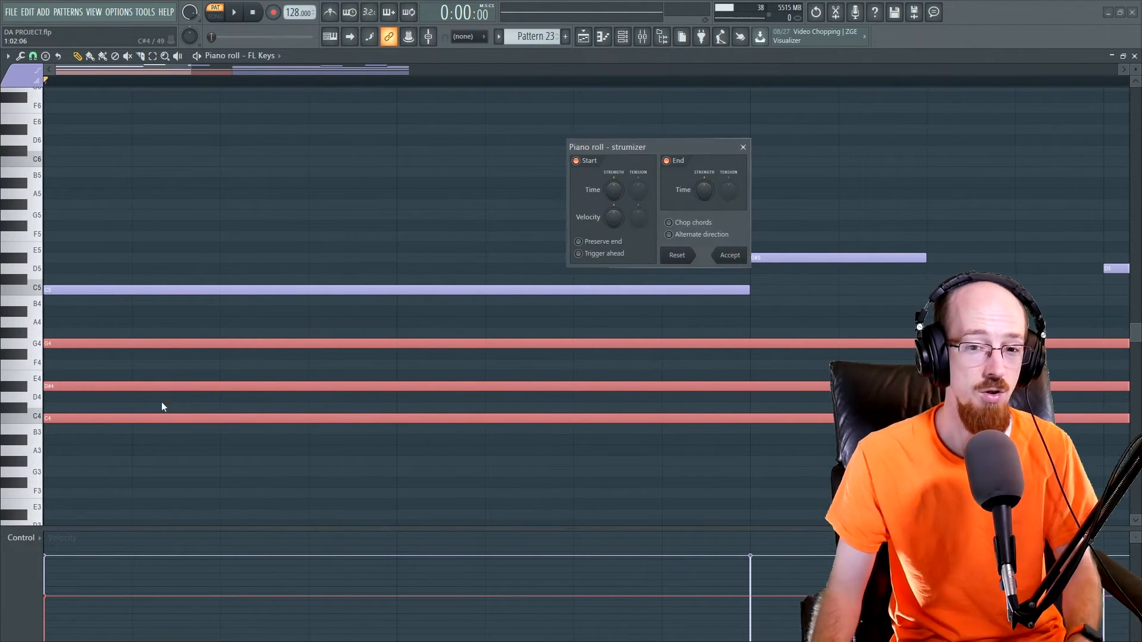
left_click_drag(614, 190, 614, 176)
key("space")
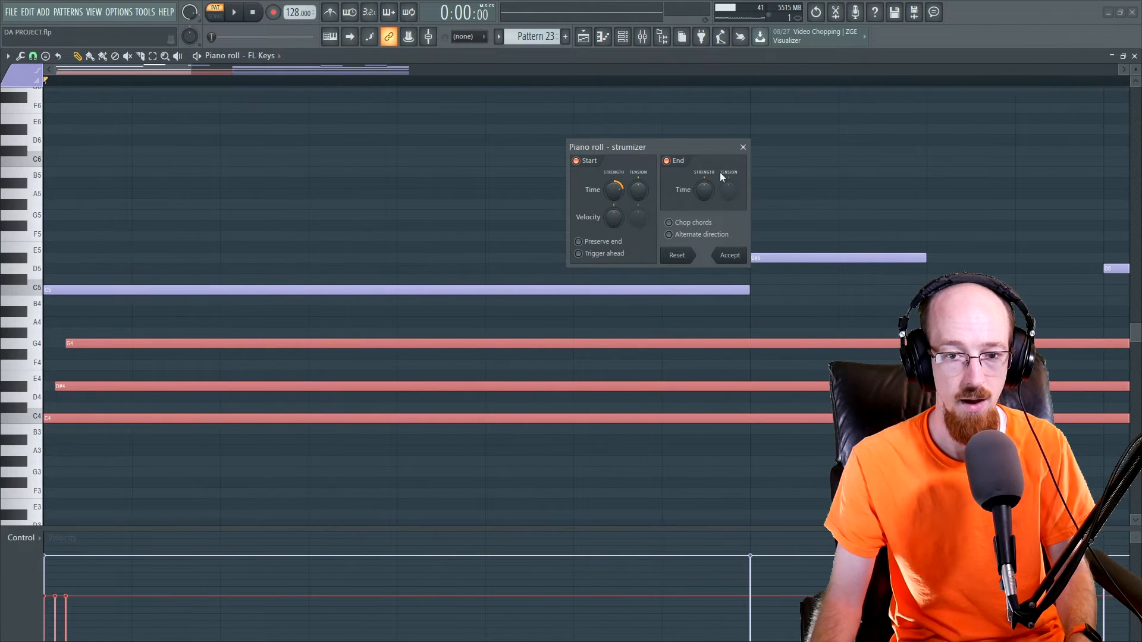
left_click(743, 147)
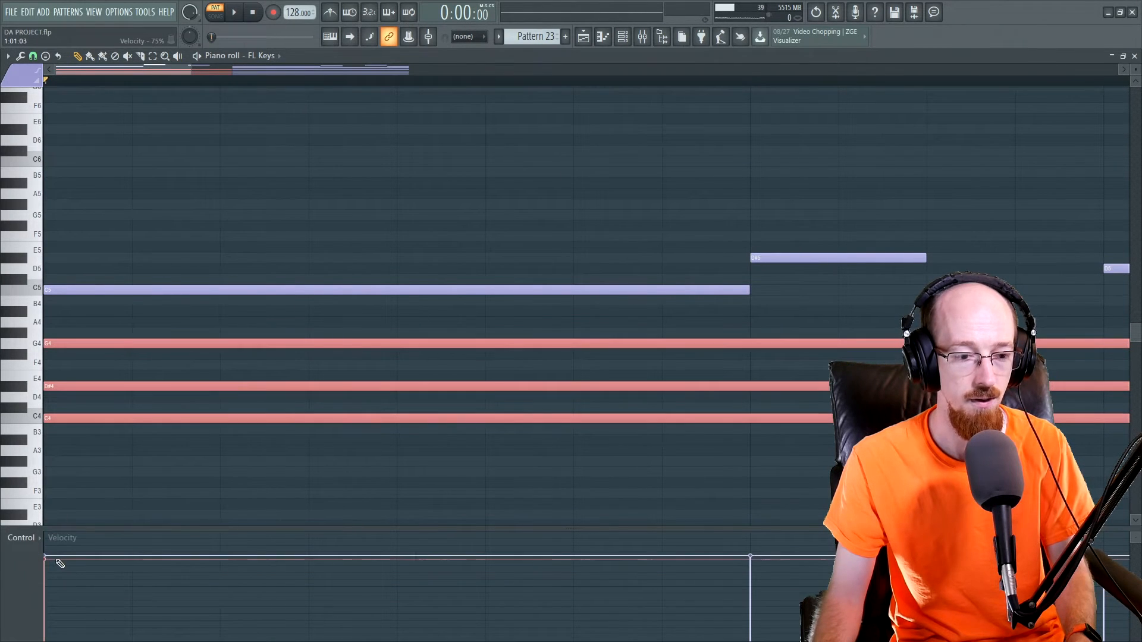
key("alt+s")
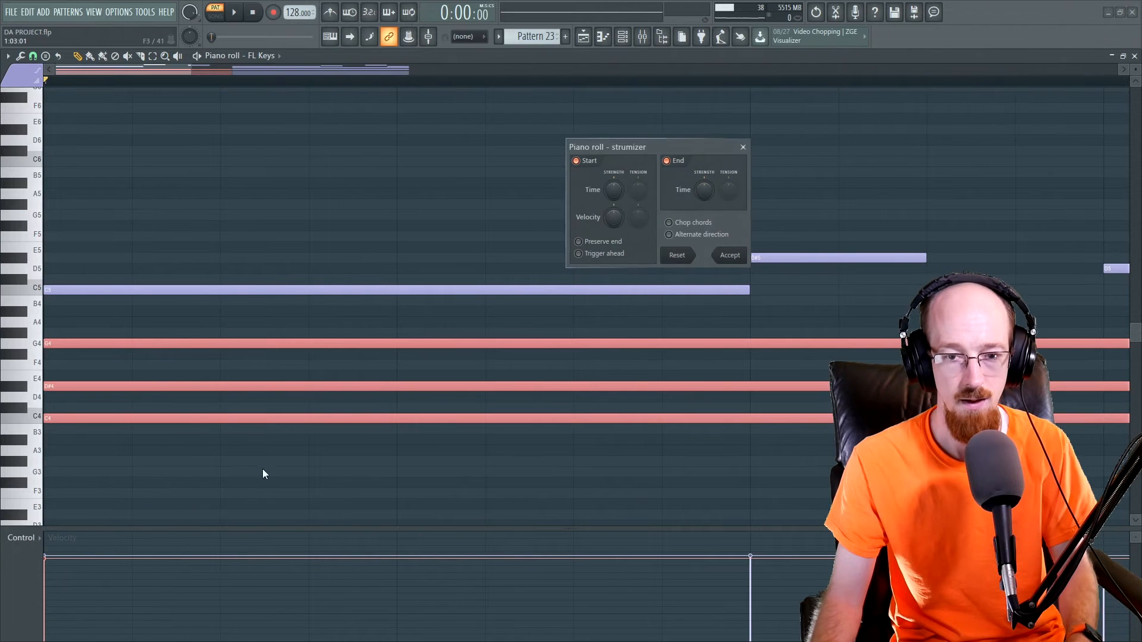
mouse_move(615, 190)
left_mouse_down()
mouse_move(616, 178)
mouse_move(617, 208)
left_mouse_up()
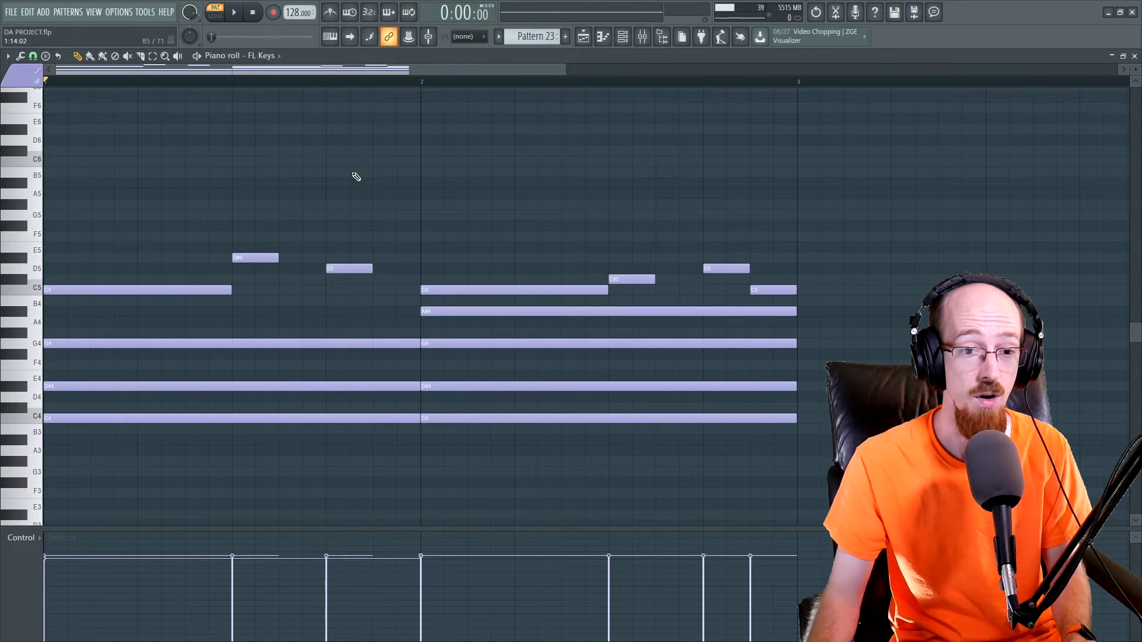
- Try chopping the D5 note in bar 1 into eight slices with the Chopper's time multiplier, and play the result
left_click_drag(314, 256, 374, 275)
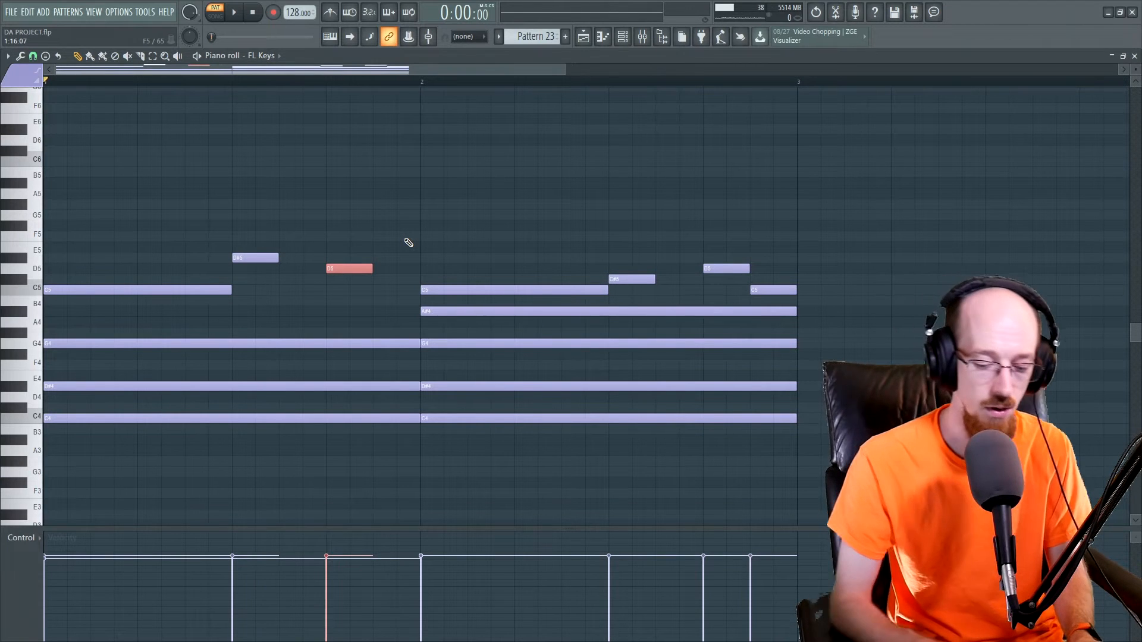
key("alt+u")
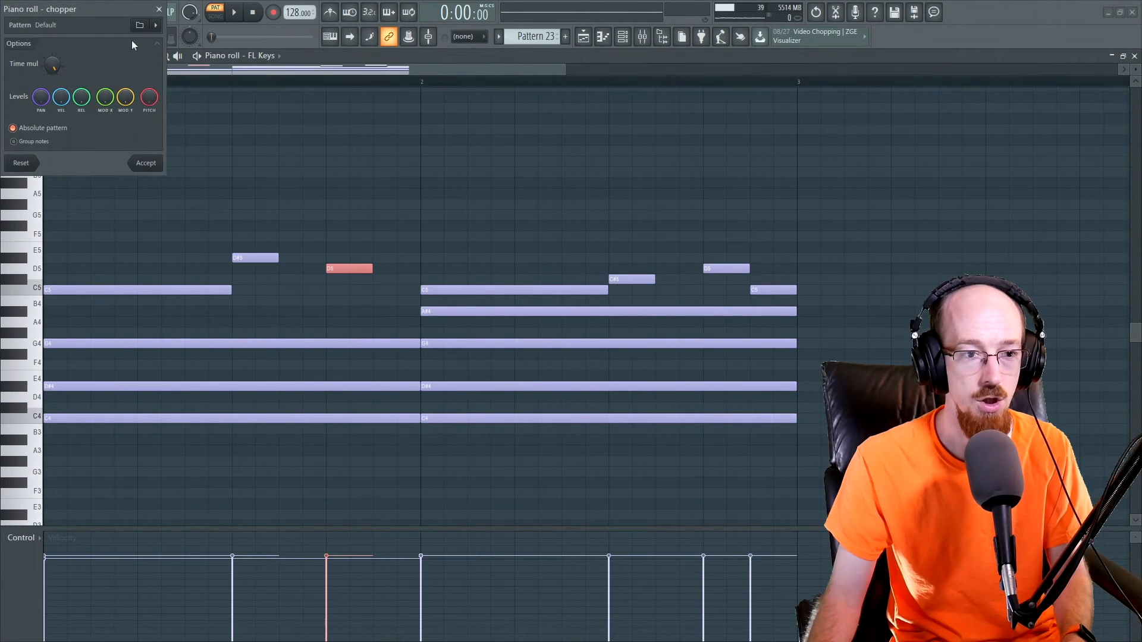
left_click_drag(49, 8, 620, 135)
left_click_drag(623, 190, 622, 241)
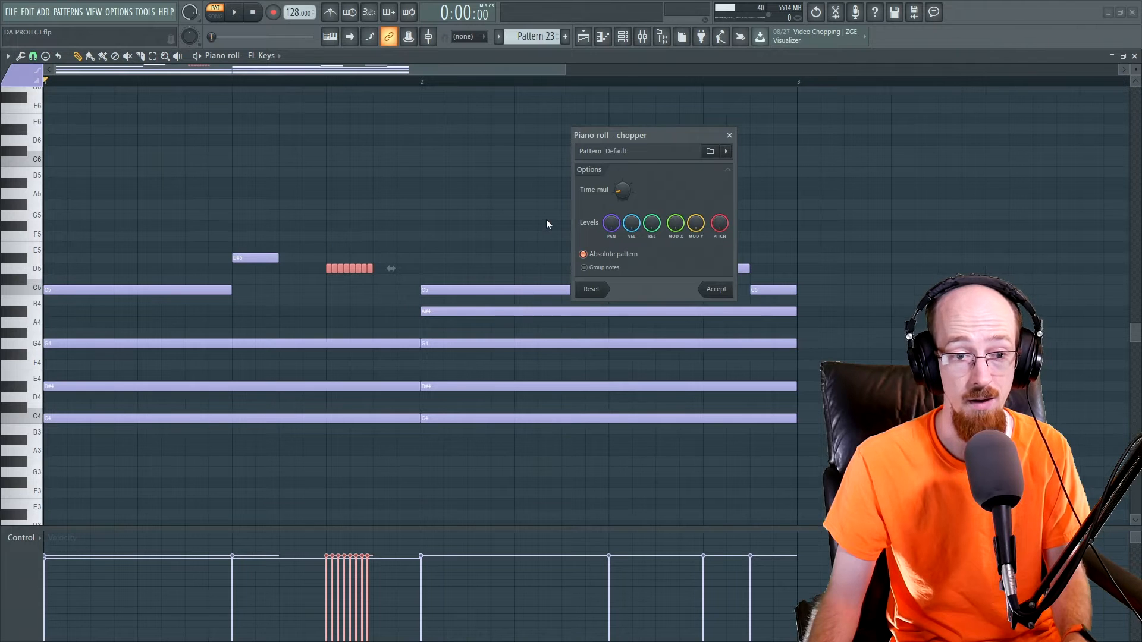
key("space")
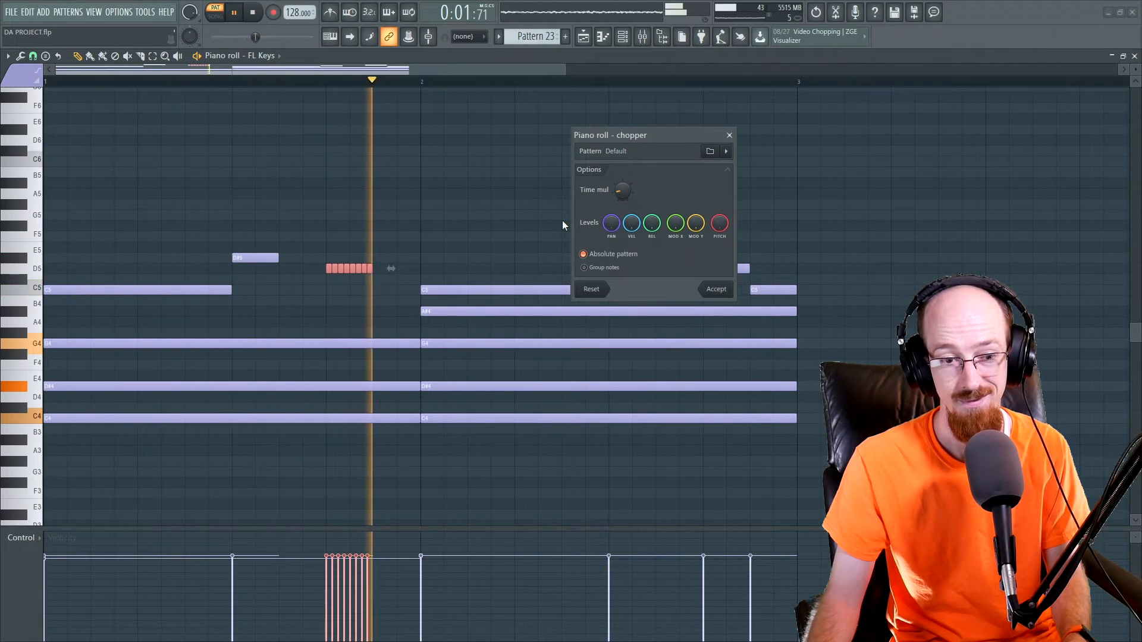
key("space")
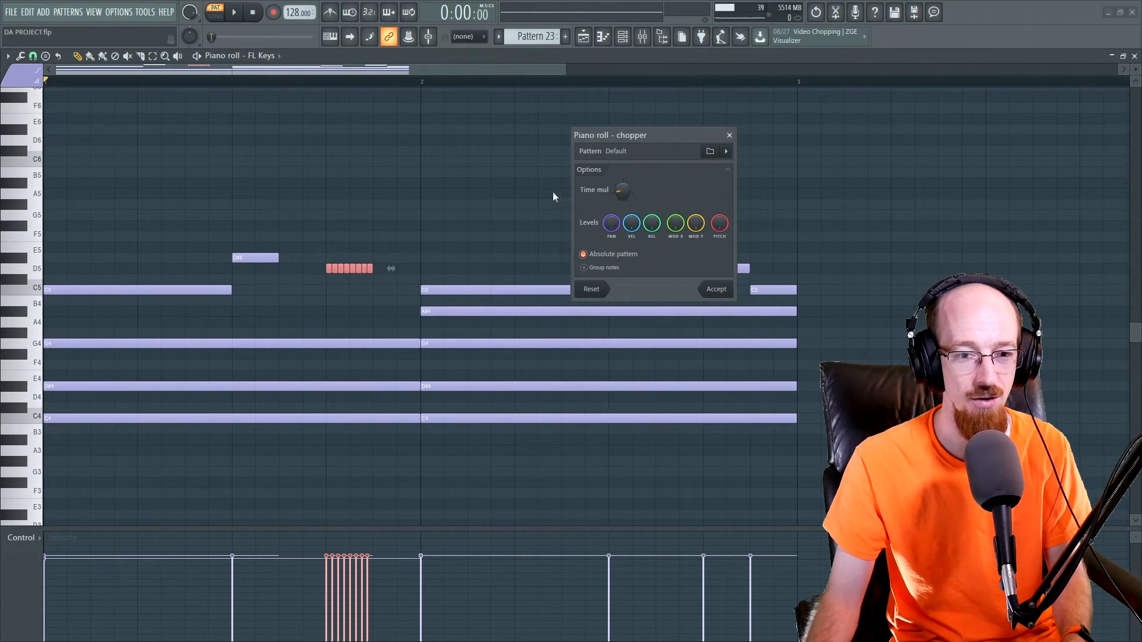
left_click(730, 135)
- Quick chop the bar 1 D5 note in two, set the snap to 1/4 step and quick chop it into eight slices
key("ctrl+u")
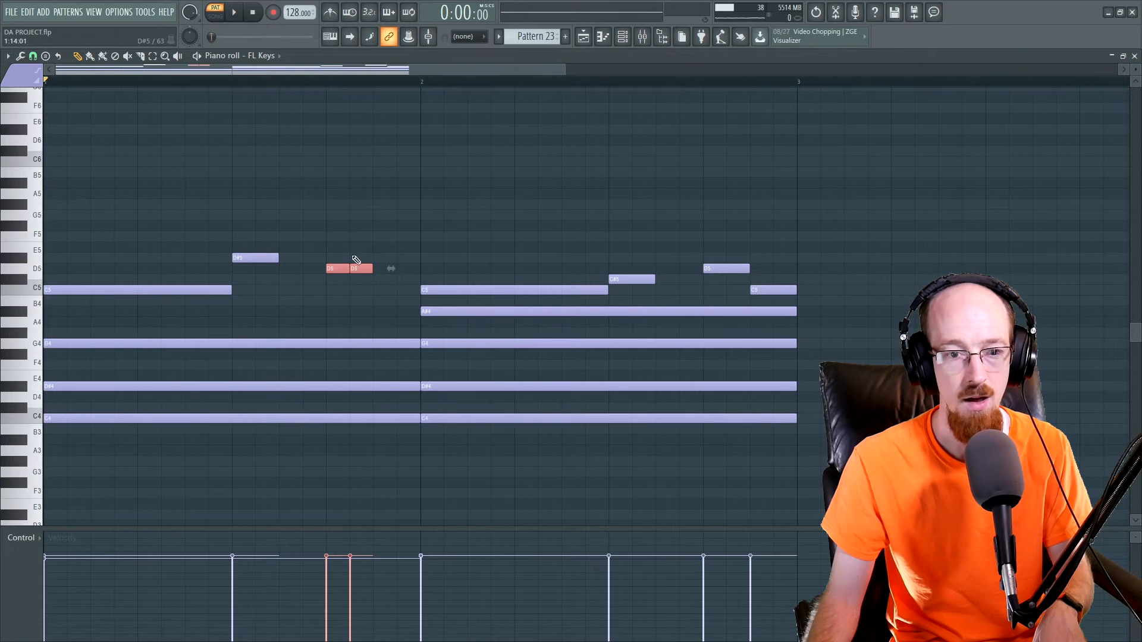
scroll(366, 234, "up", 5, "ctrl")
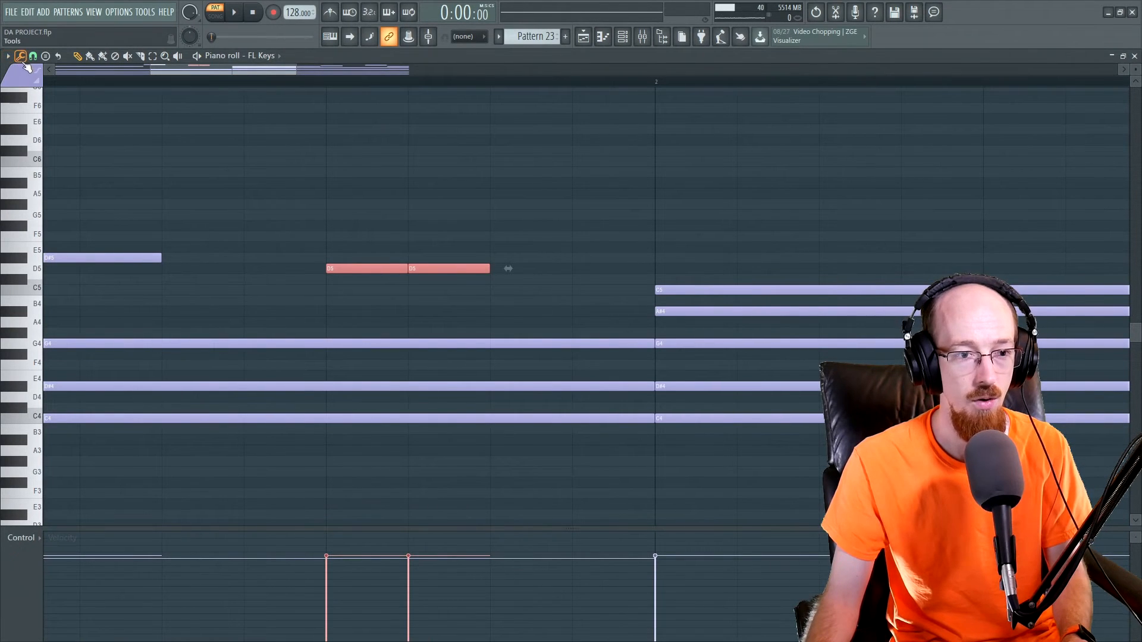
left_click(33, 55)
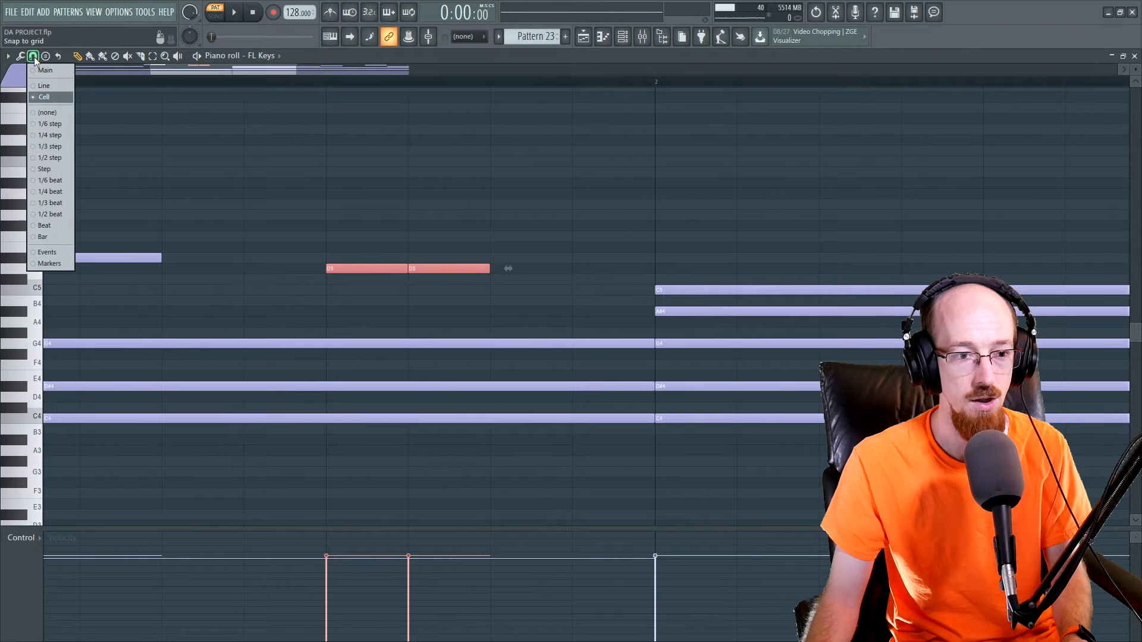
left_click(50, 136)
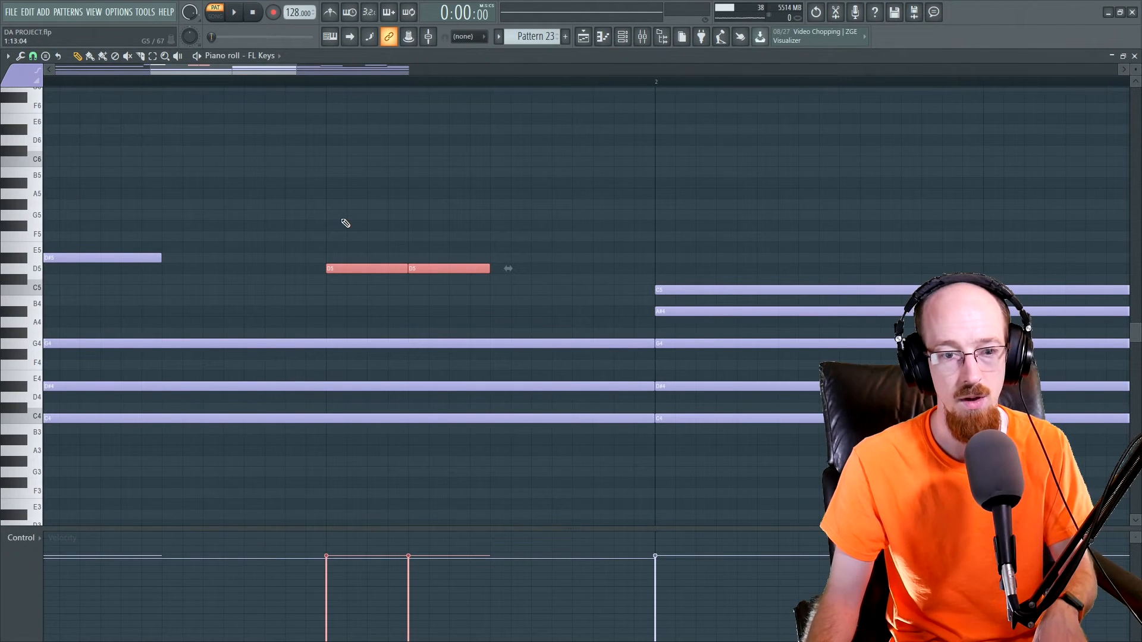
key("ctrl+u")
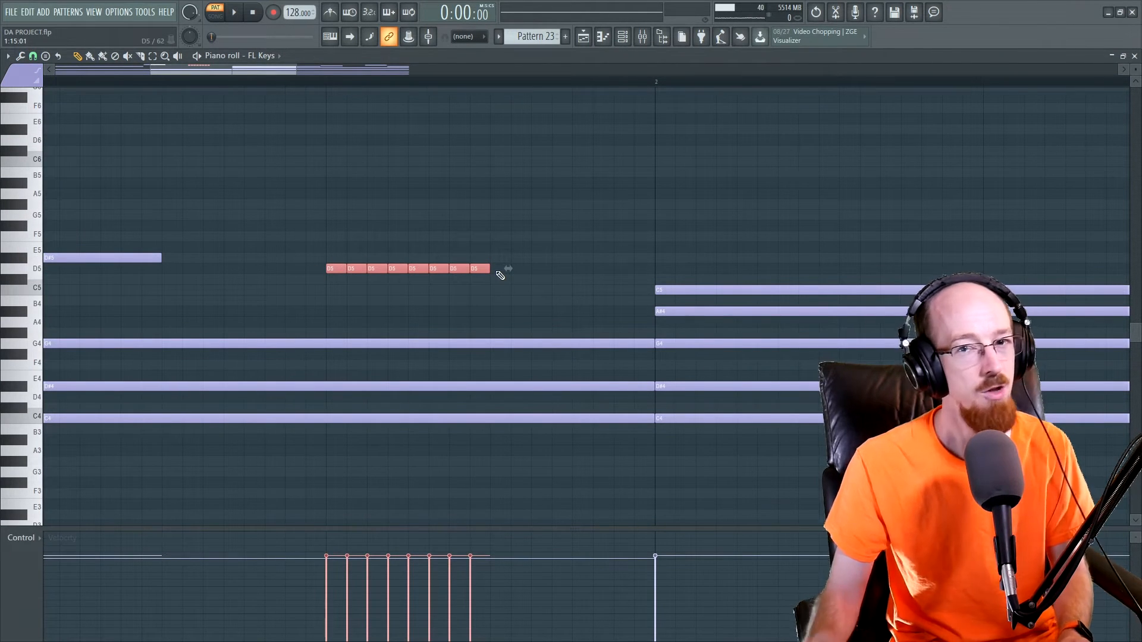
- Undo the quick chops so the D5 note in bar 1 is a single note again
key("ctrl+z")
key("ctrl+z")
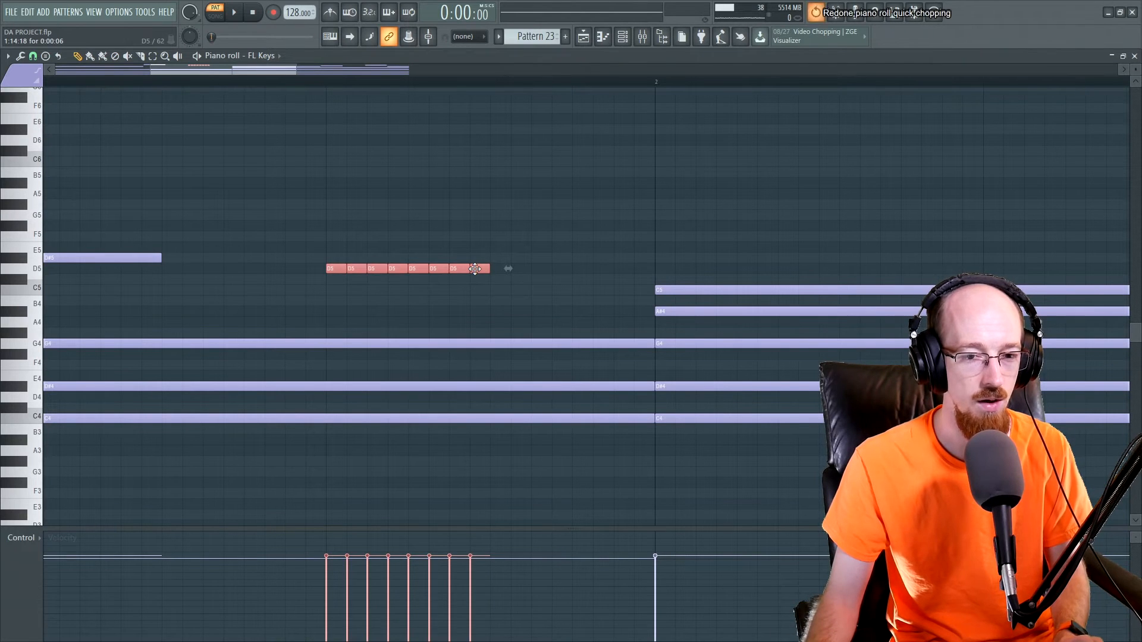
key("ctrl+z")
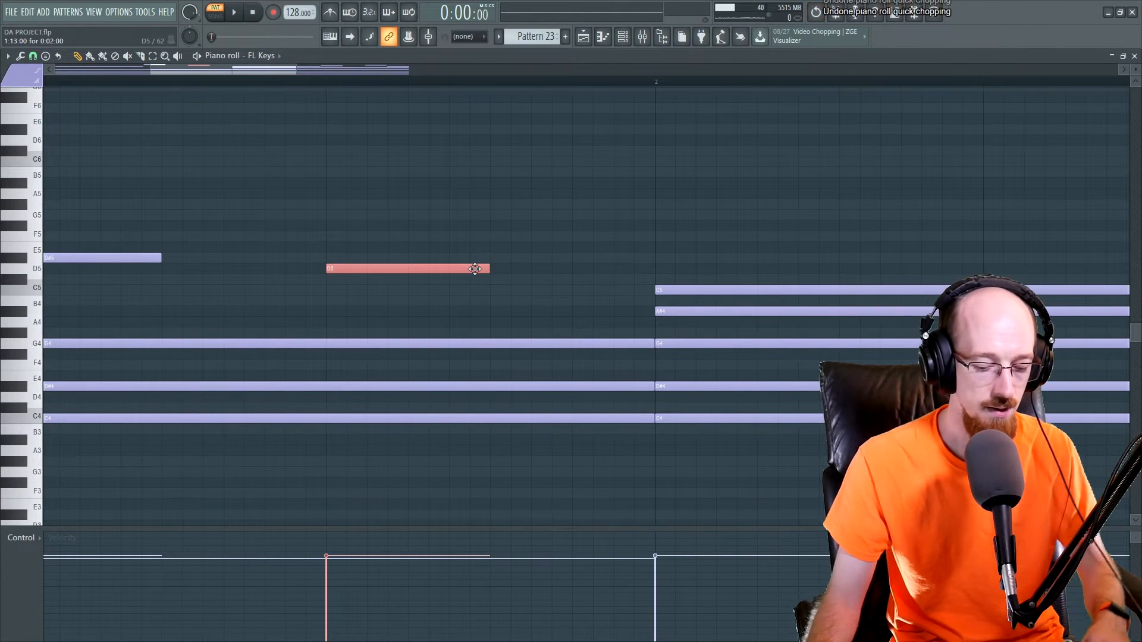
key("alt+u")
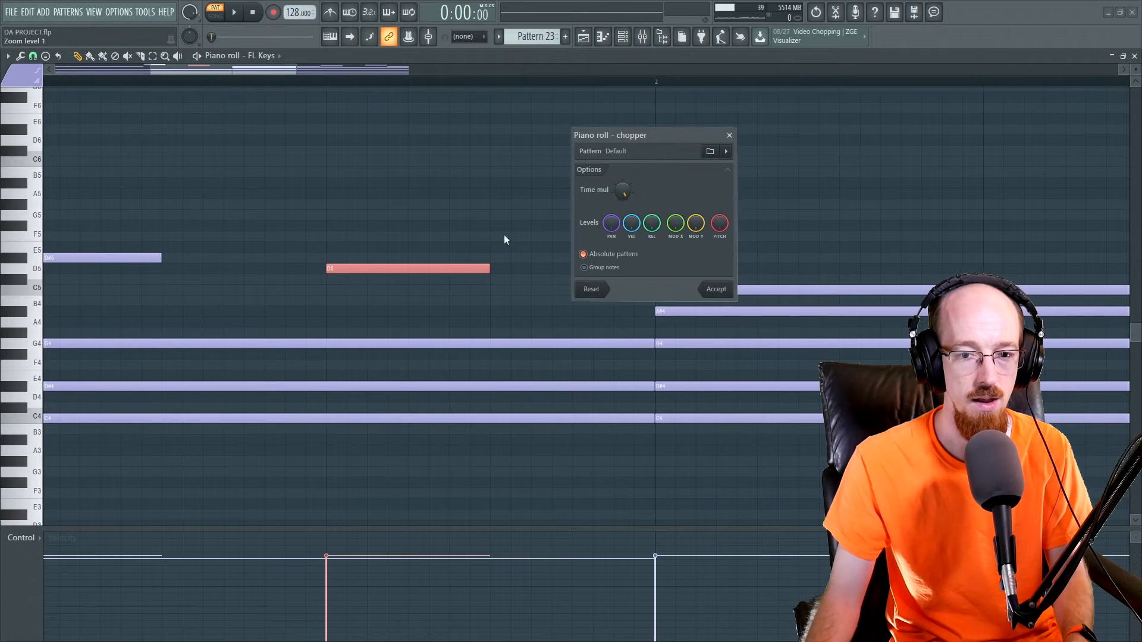
mouse_move(623, 191)
left_mouse_down()
mouse_move(623, 244)
mouse_move(622, 191)
left_mouse_up()
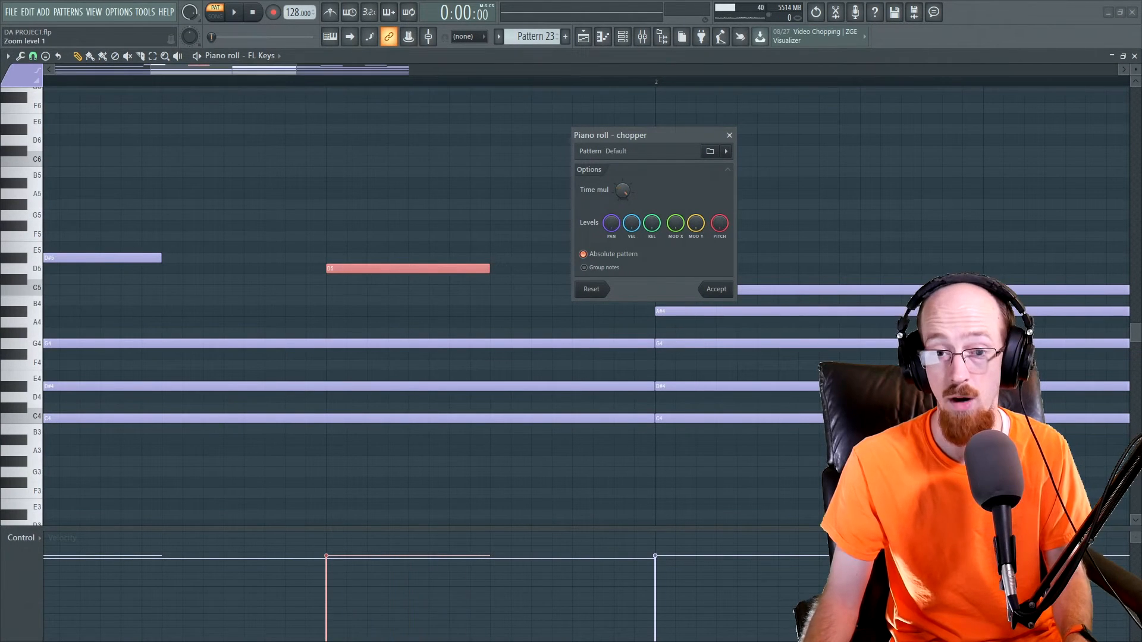
left_click(730, 135)
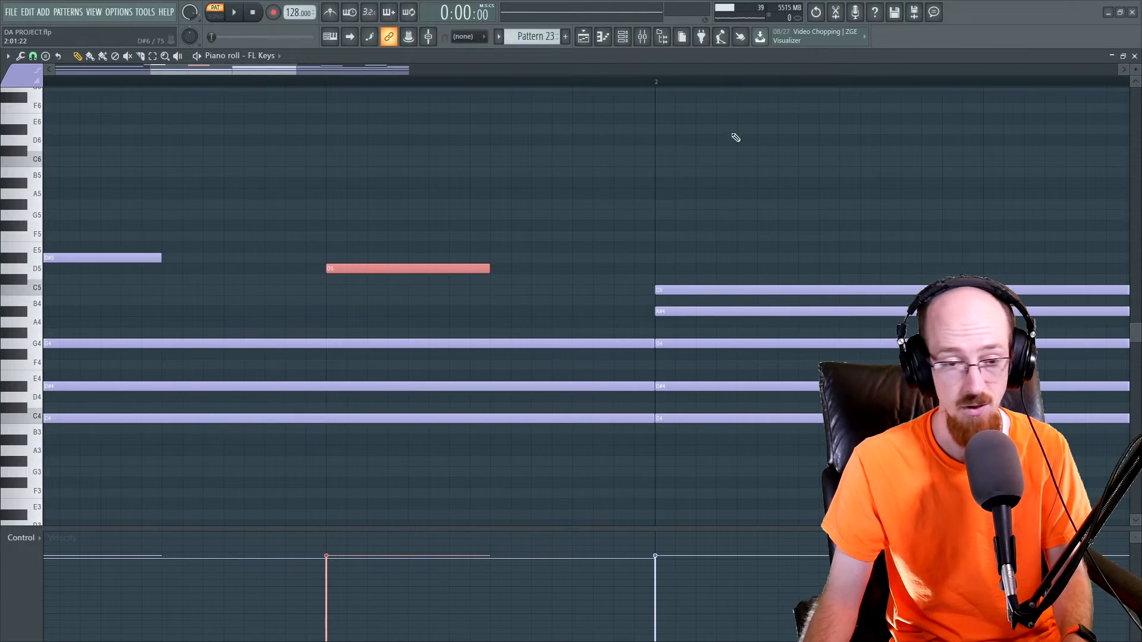
- Set the piano roll's grid snap to Cell
scroll(574, 224, "down", 3)
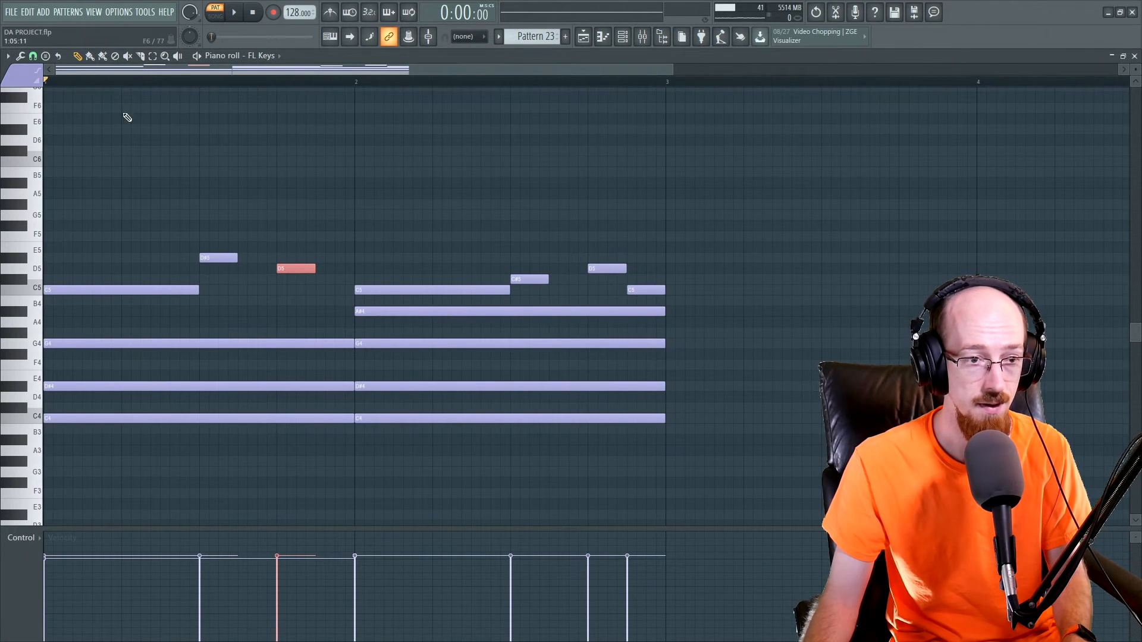
left_click(33, 56)
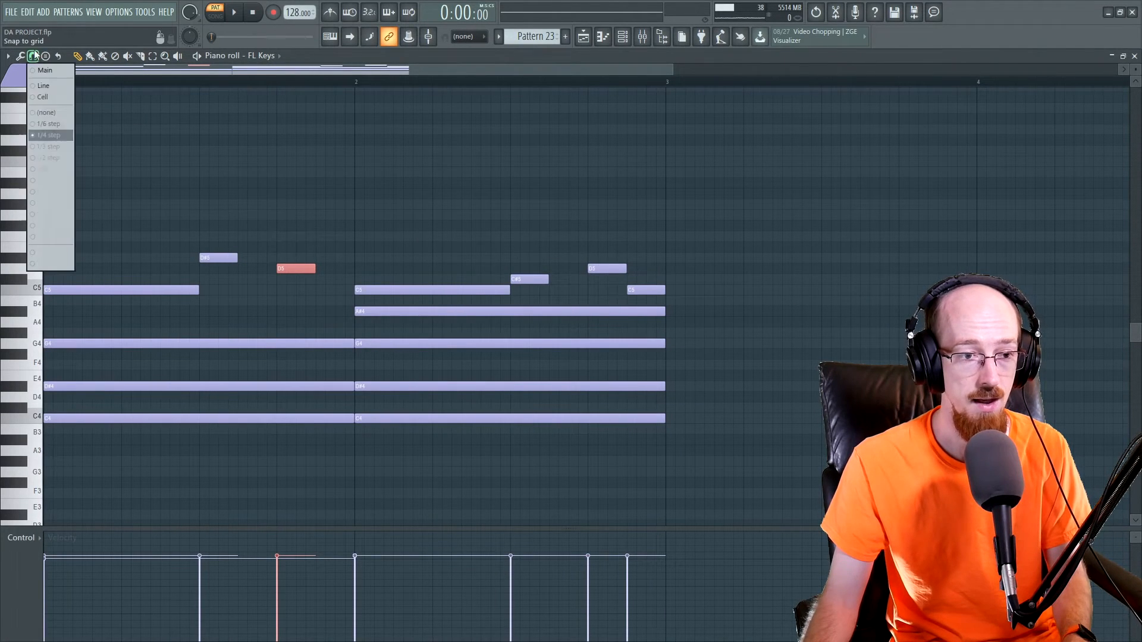
left_click(52, 95)
scroll(237, 179, "up", 2)
scroll(535, 238, "down", 3)
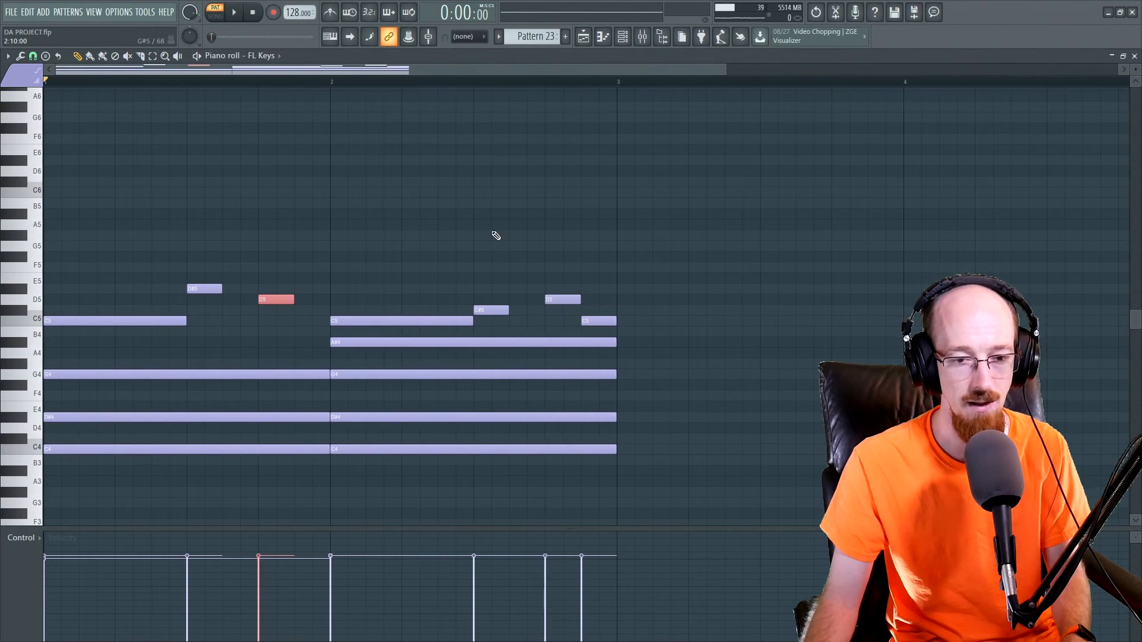
scroll(497, 236, "down", 2)
scroll(499, 235, "up", 2)
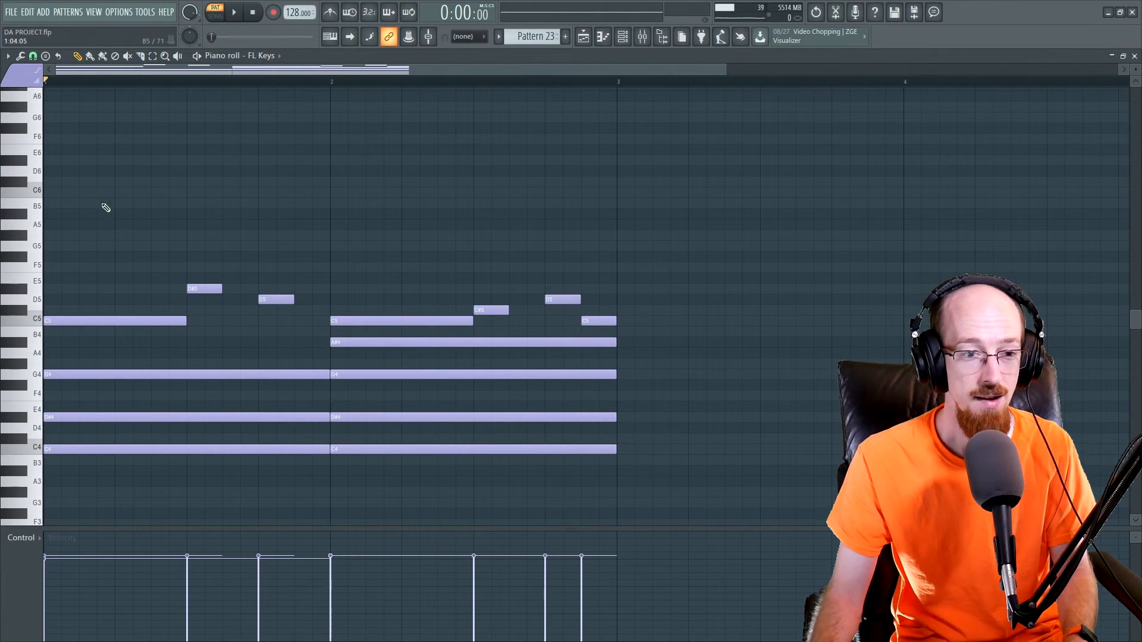
- Draw half-bar notes in bar 1: B5 at the start and C#6 in the second half
left_click(75, 203)
left_click_drag(79, 203, 190, 202)
left_click(191, 182)
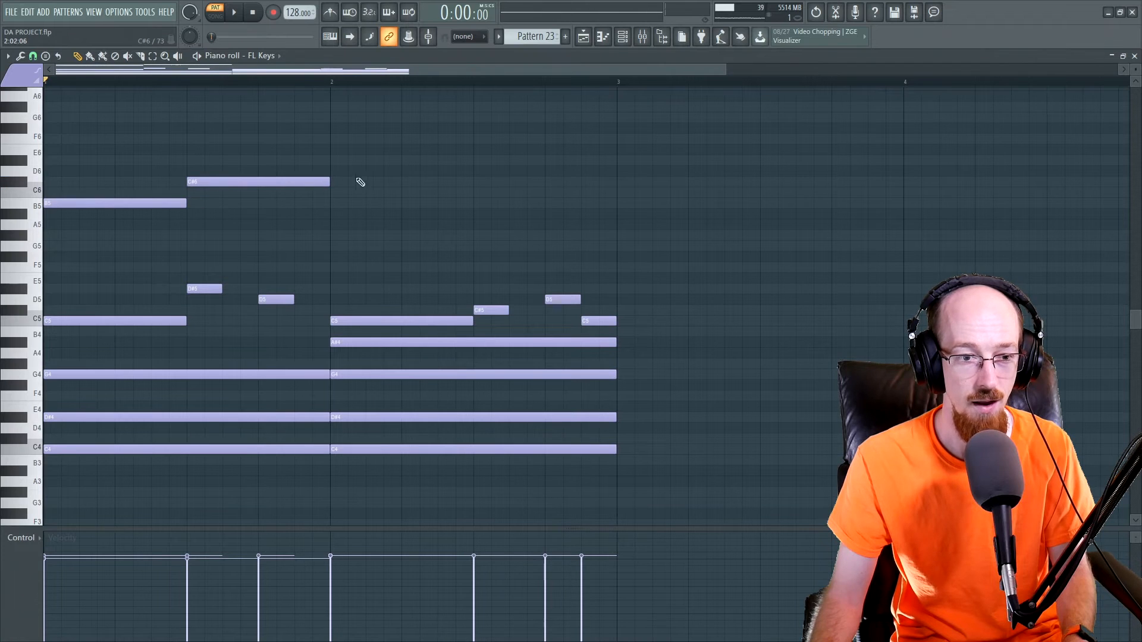
- Copy the C#6 note up to F6 in bar 1, and delete both of these notes
left_click_drag(219, 183, 216, 137)
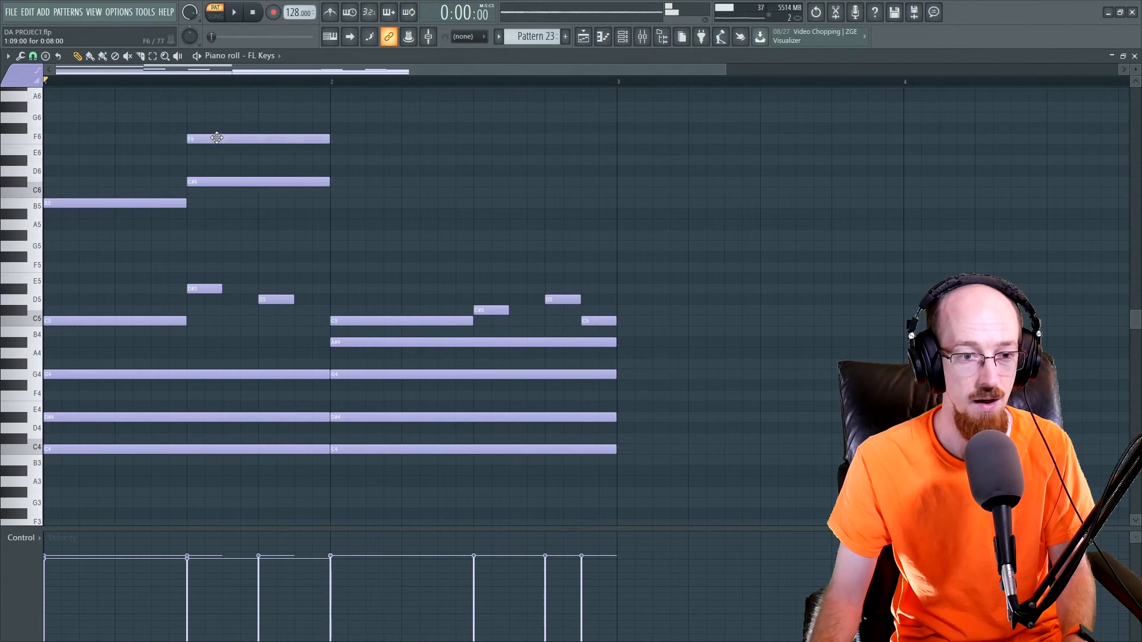
right_click(233, 140)
right_click(214, 182)
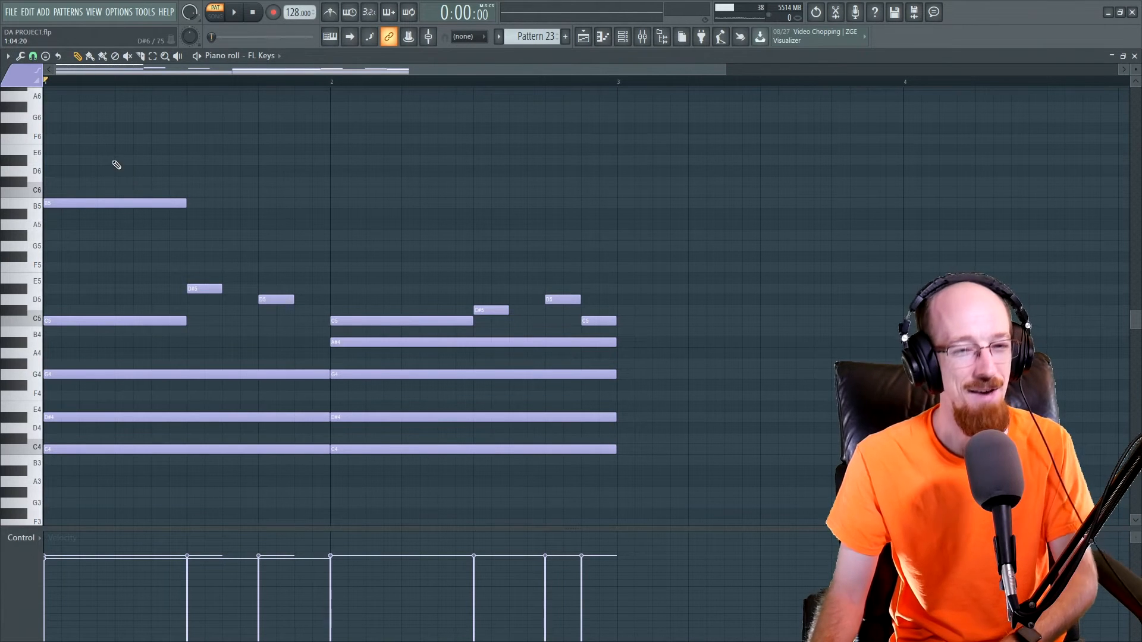
- Slice the B5 note in bar 1 into five pieces and shift the last piece slightly later
left_click_drag(119, 140, 122, 231)
left_click_drag(152, 120, 173, 268)
left_click_drag(98, 167, 115, 222)
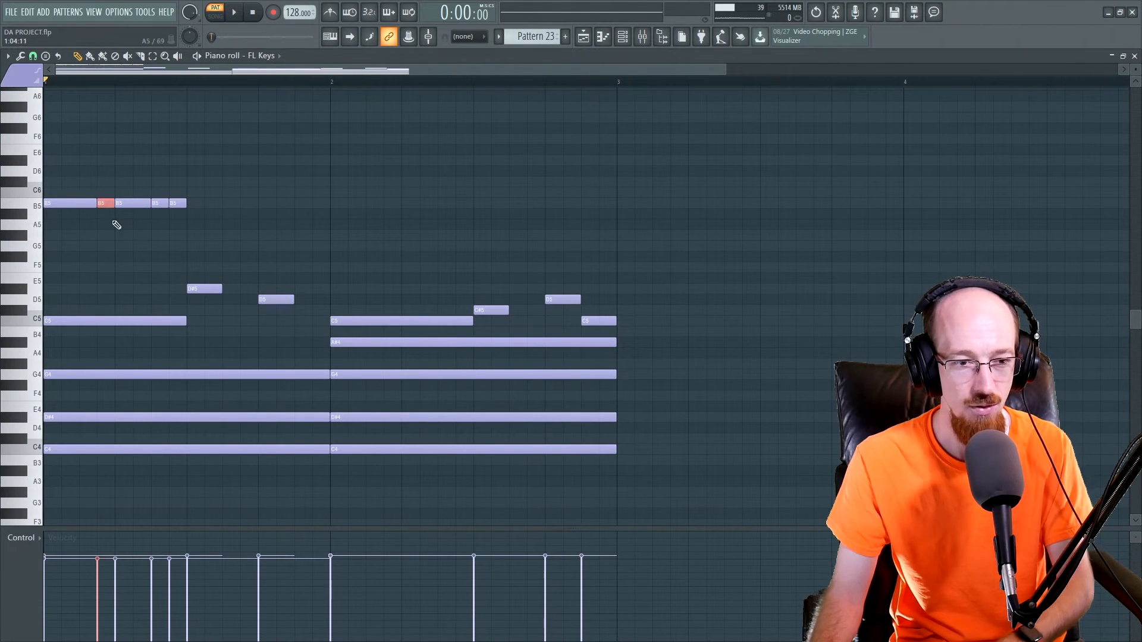
left_click_drag(177, 205, 181, 203)
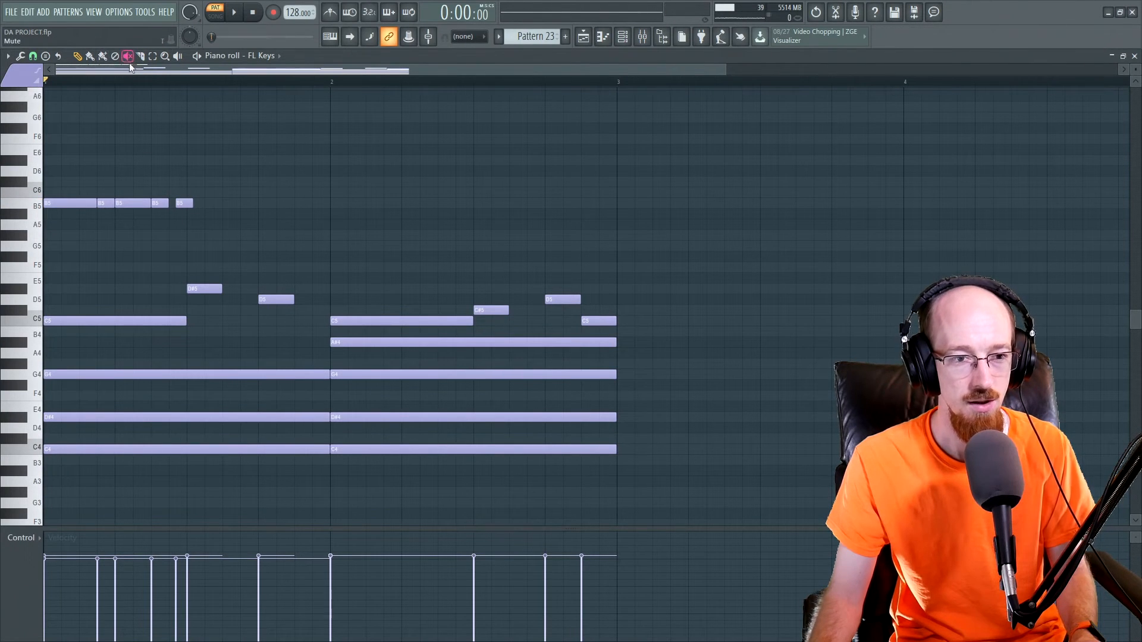
- Compare the pattern's playback with the bar 1 B5 slices muted and unmuted
right_click(329, 171)
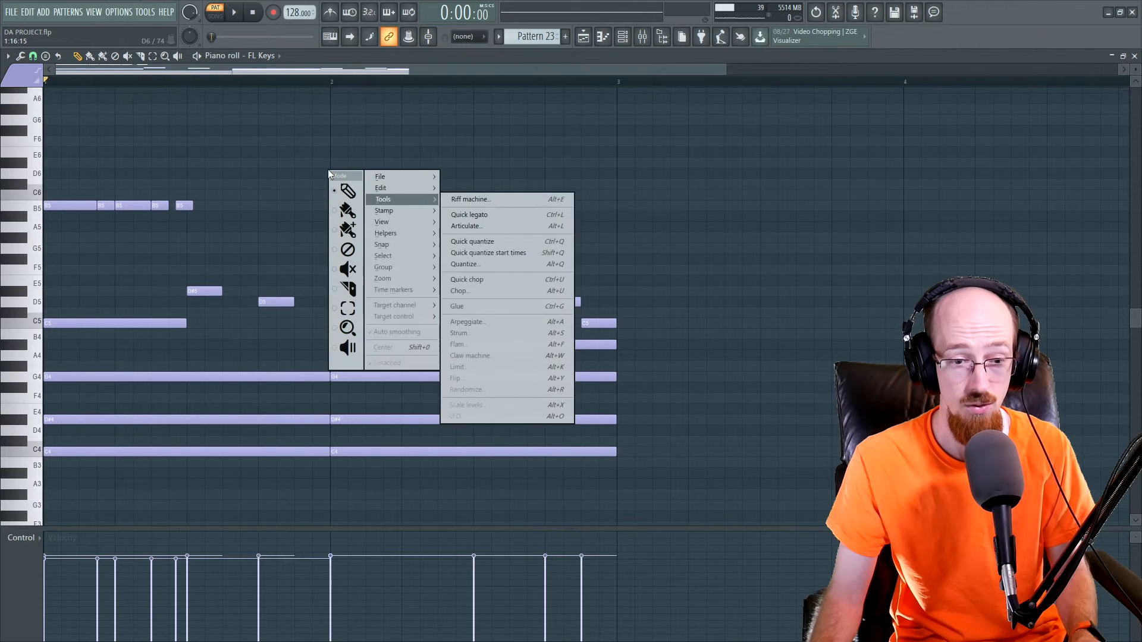
left_click(221, 141)
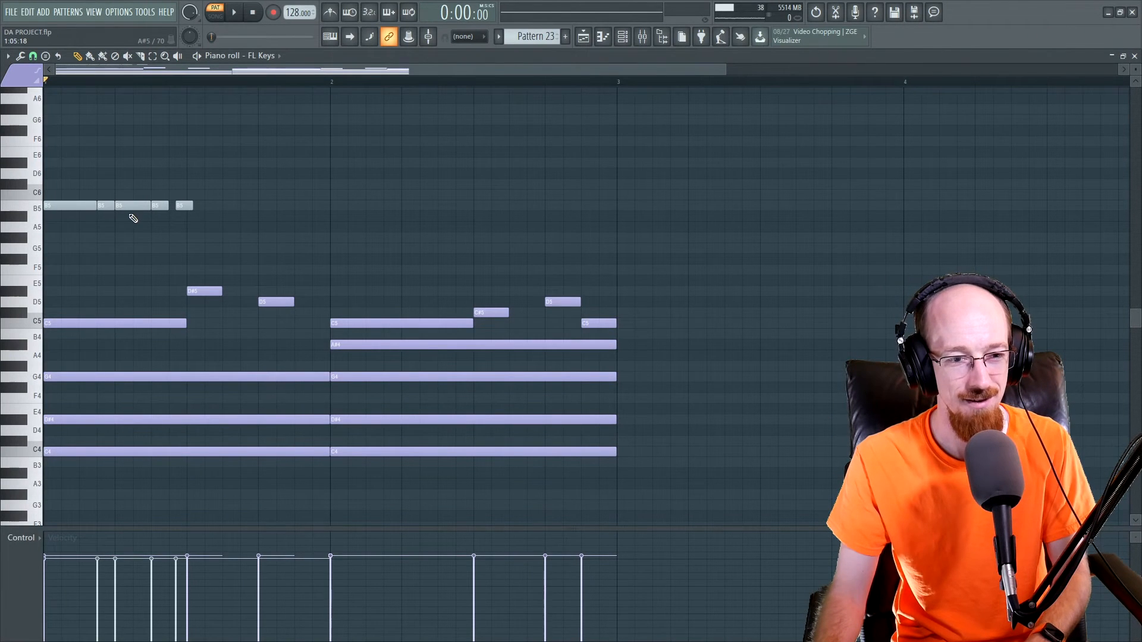
key("space")
key("space")
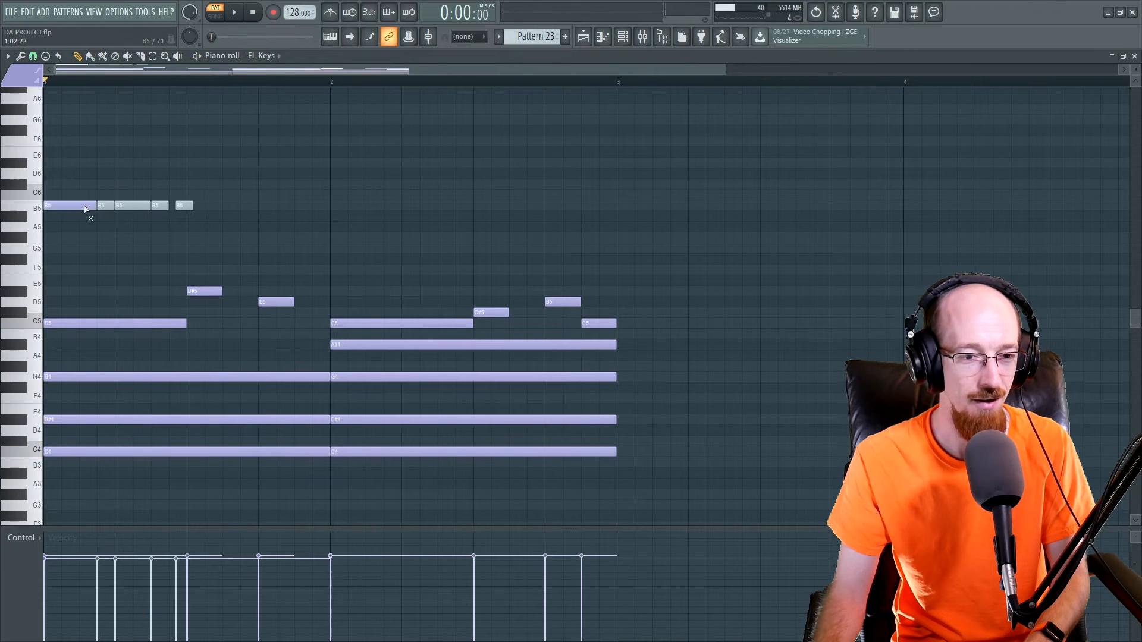
key("space")
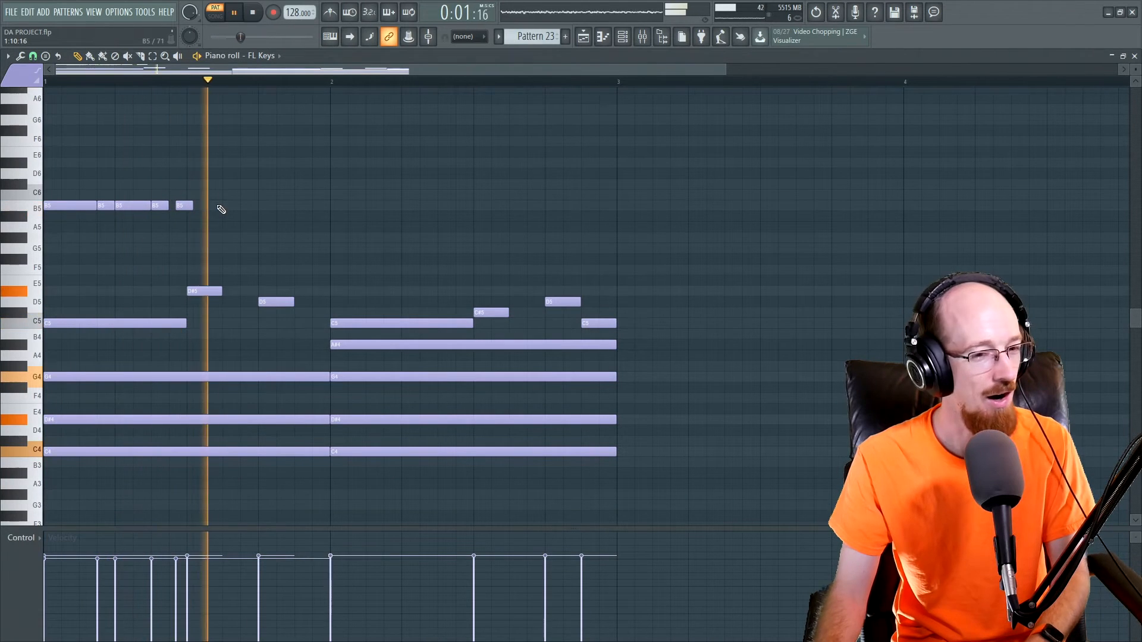
key("space")
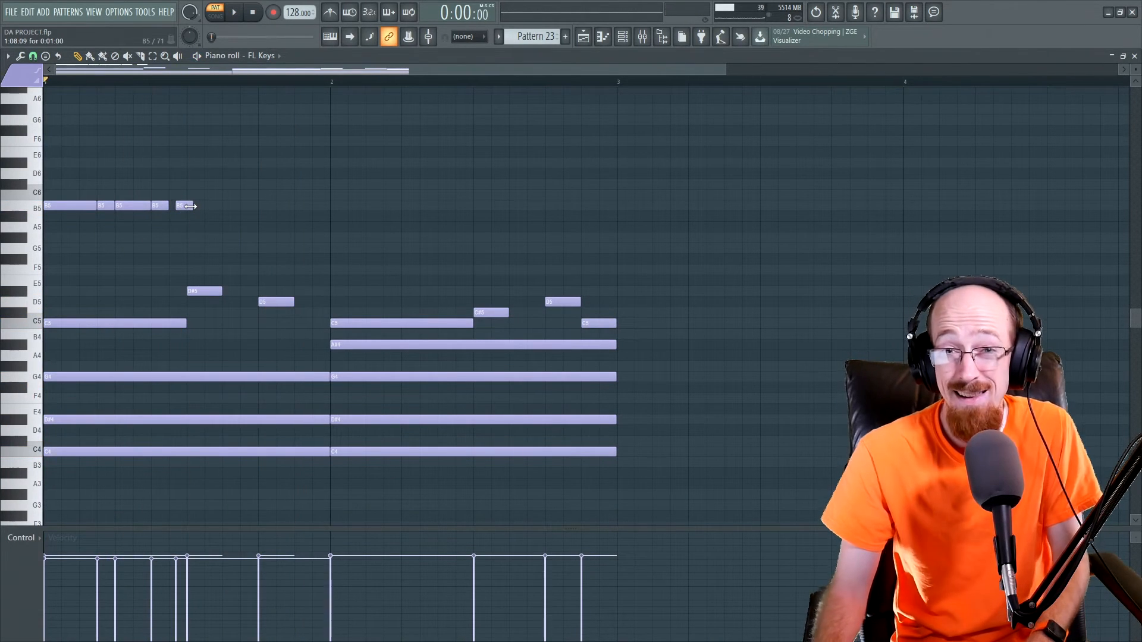
- Mute and unmute all B5 slices in bar 1 once more, and delete them
right_click(190, 206)
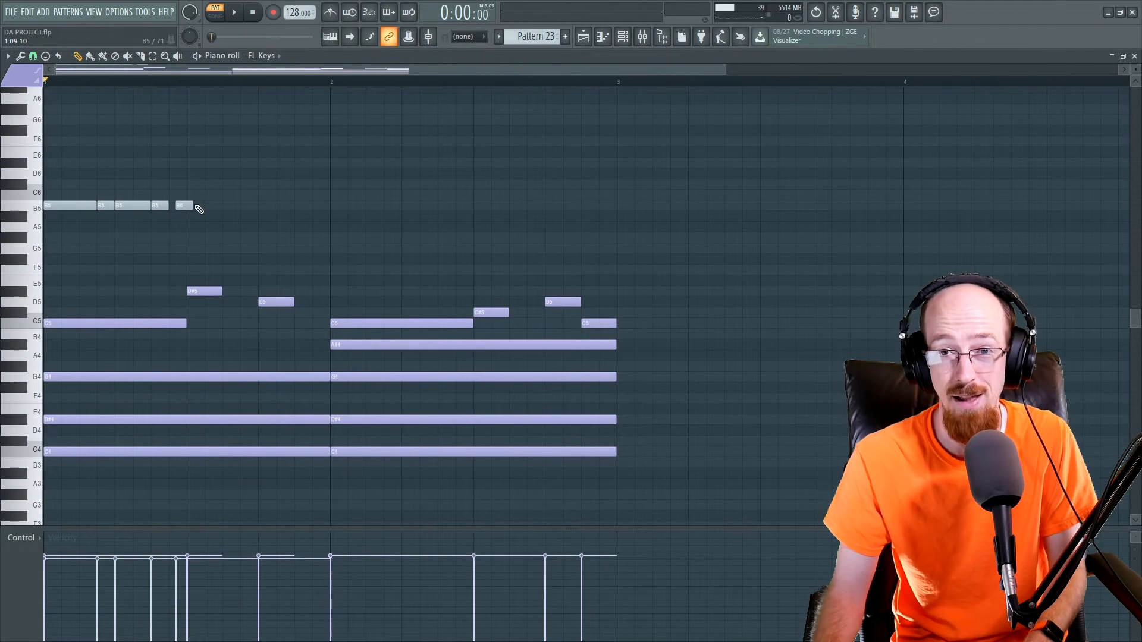
right_click(190, 205, "alt")
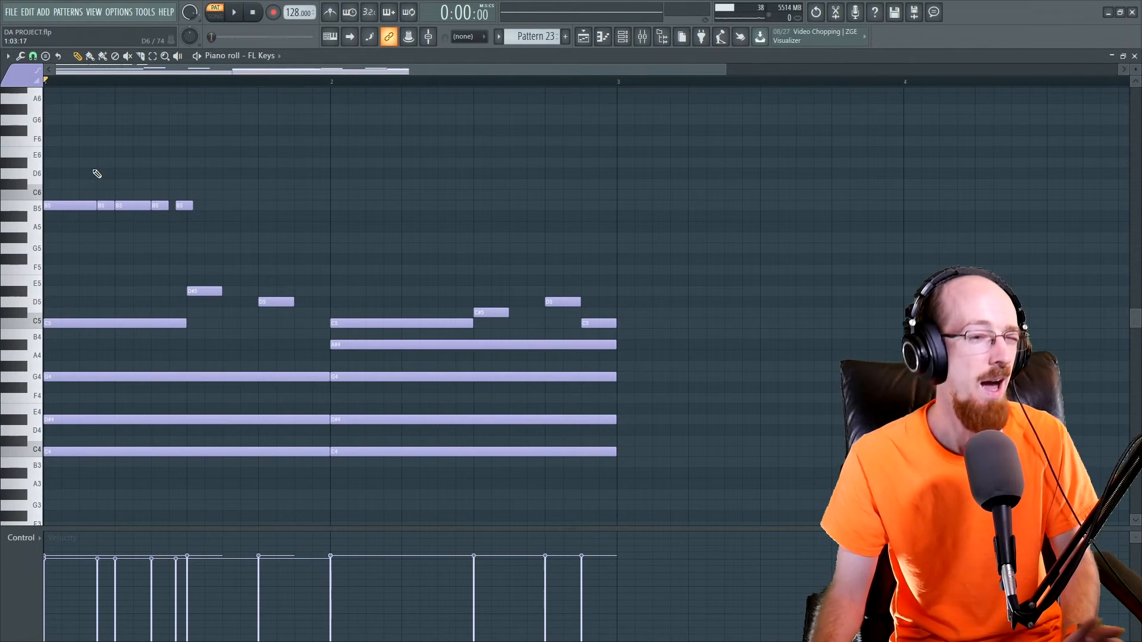
right_click(84, 205)
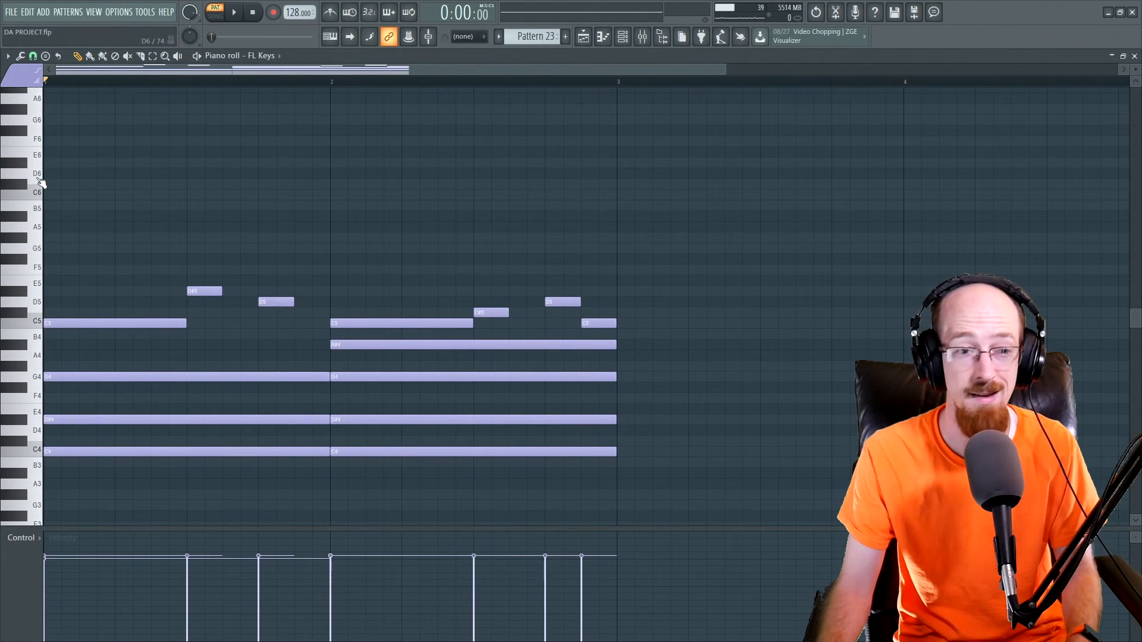
- Try marquee-selecting most of the notes across bars 1 and 2, and clear the selection each time
left_click_drag(152, 239, 505, 452)
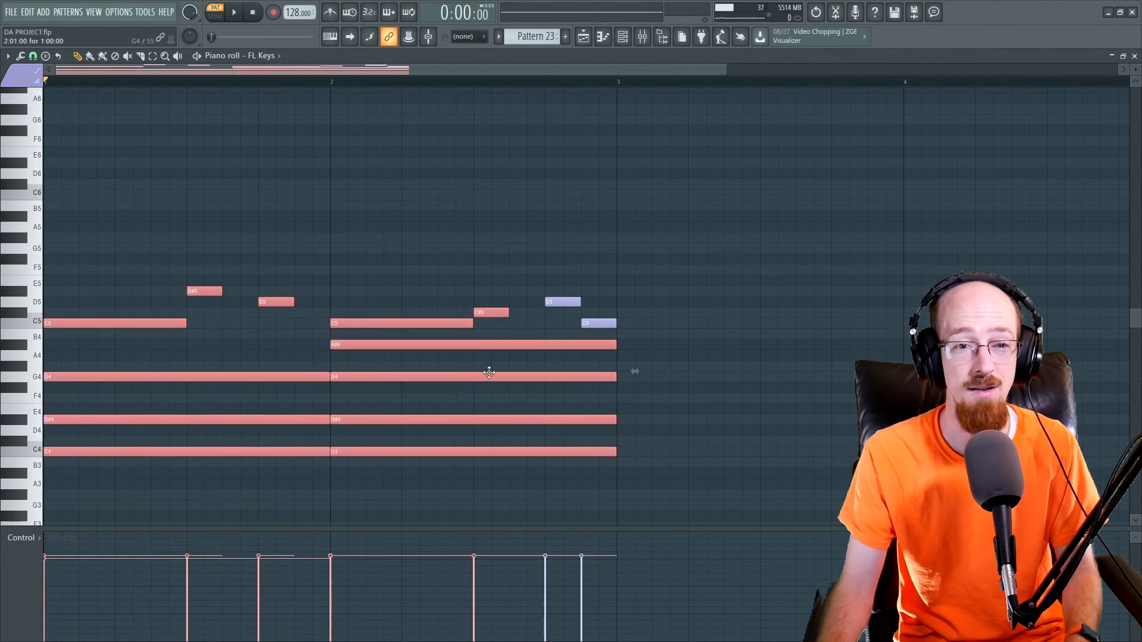
left_click(424, 188, "ctrl")
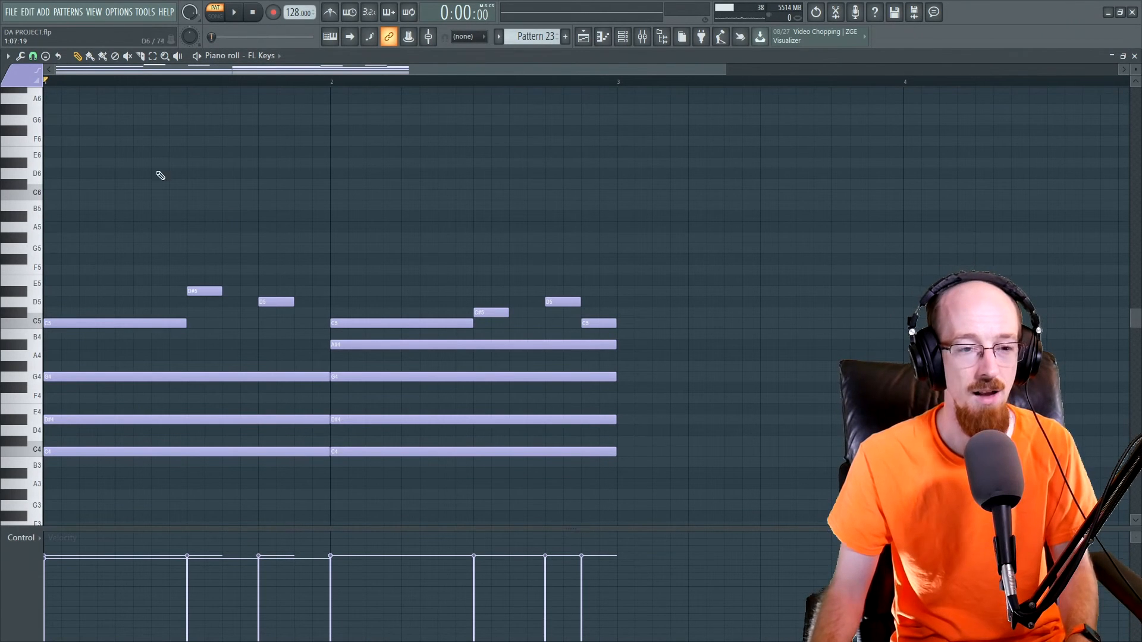
left_click_drag(100, 233, 579, 438)
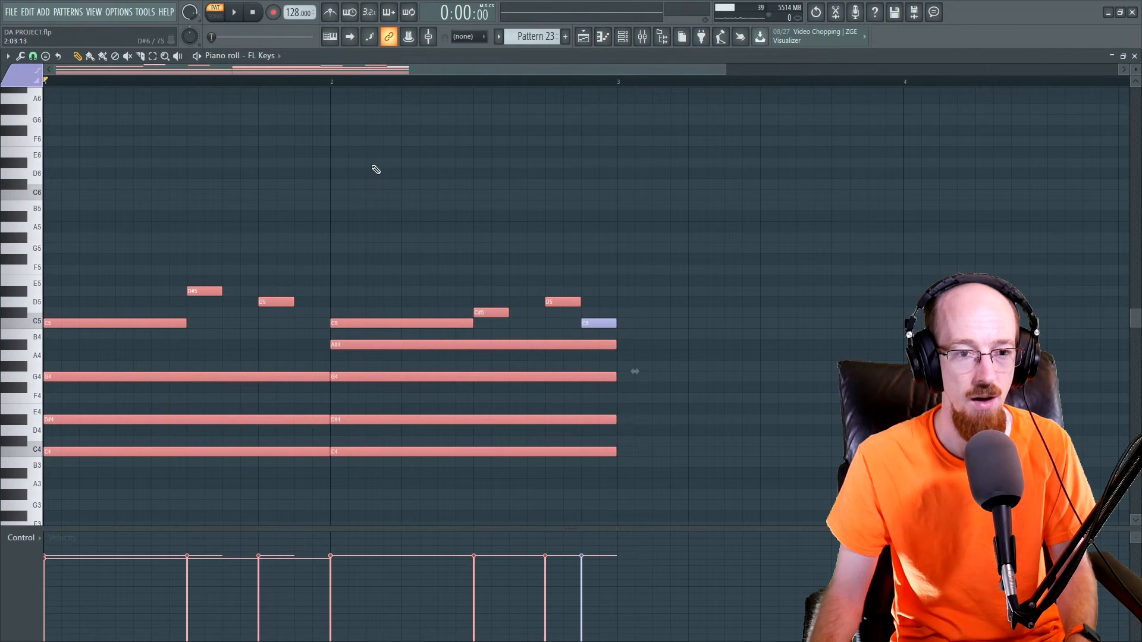
left_click(281, 84, "ctrl")
- Marquee-select the notes, place the playhead near the end of bar 1, and clear the selection, trying the marquee once more
left_click_drag(143, 210, 524, 461)
left_click(326, 86)
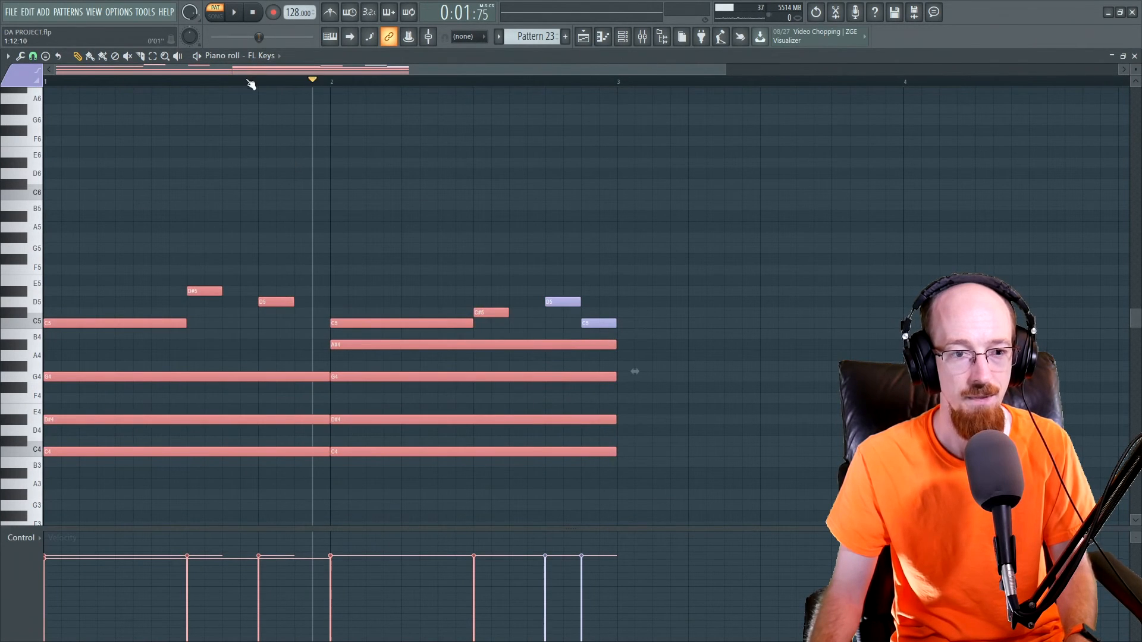
key("ctrl+d")
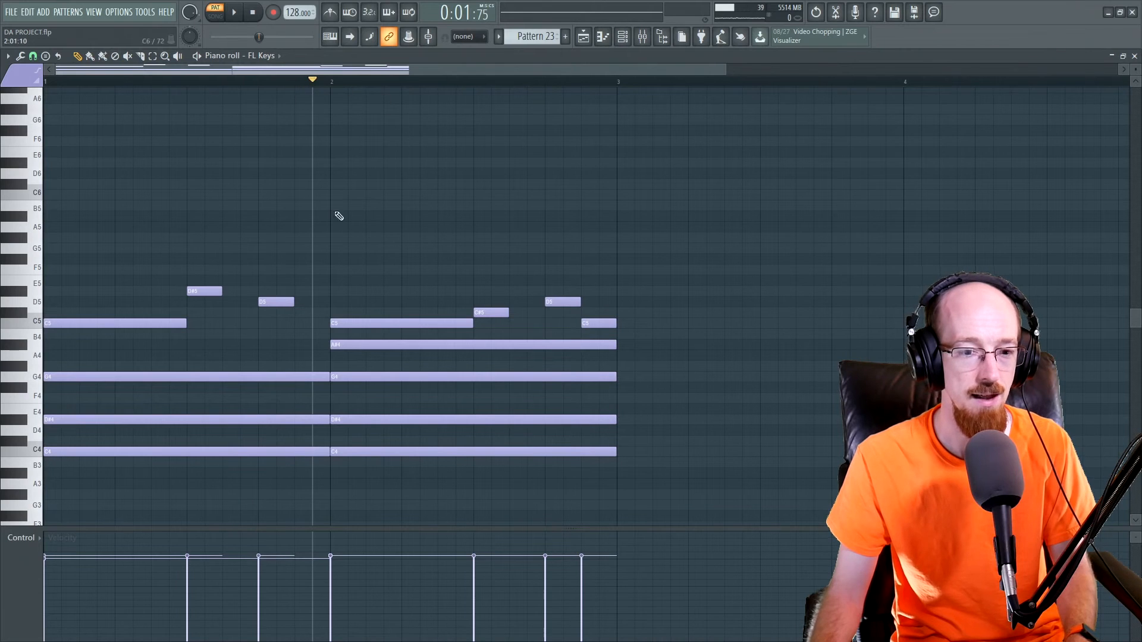
left_click_drag(155, 245, 553, 473)
left_click(369, 227, "ctrl")
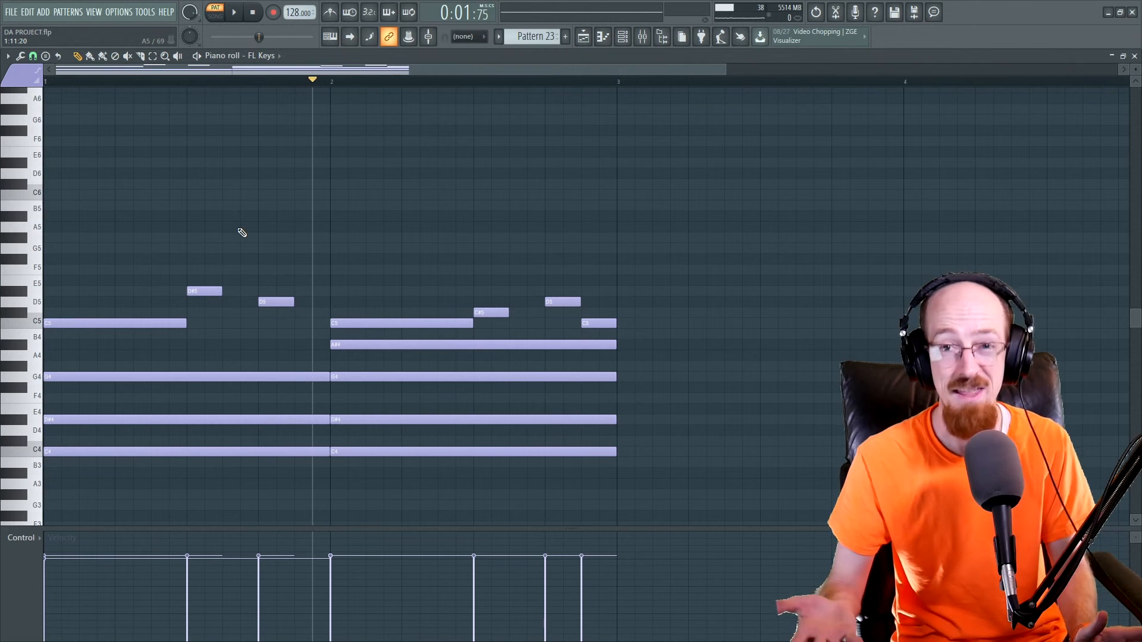
- Select all notes in the pattern at once, and deselect them all
key("ctrl+a")
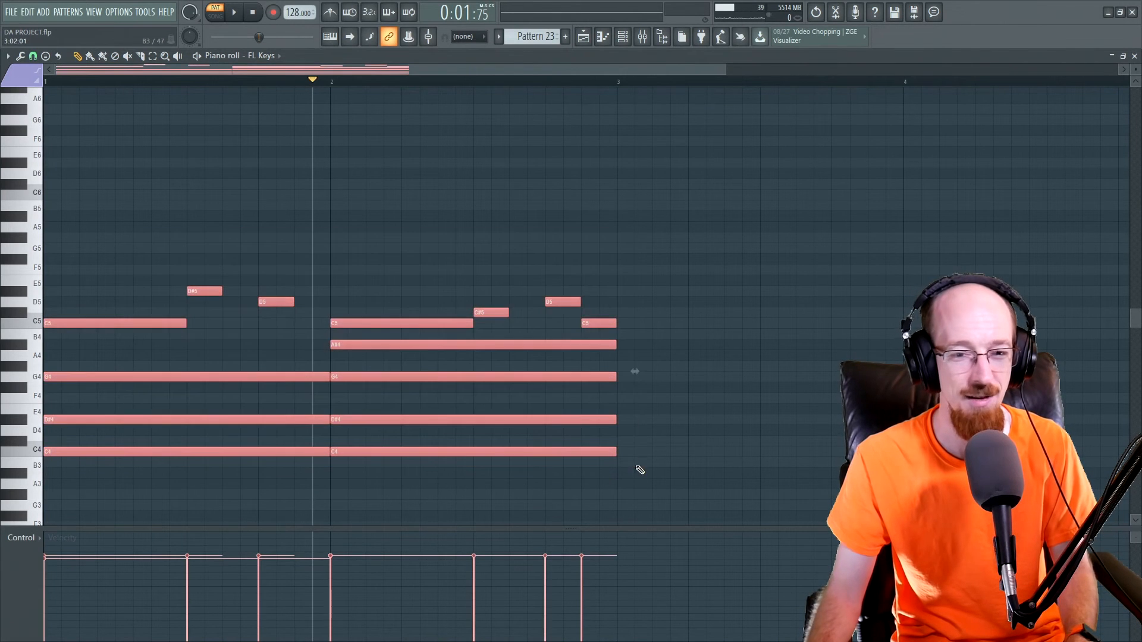
scroll(503, 259, "down", 2)
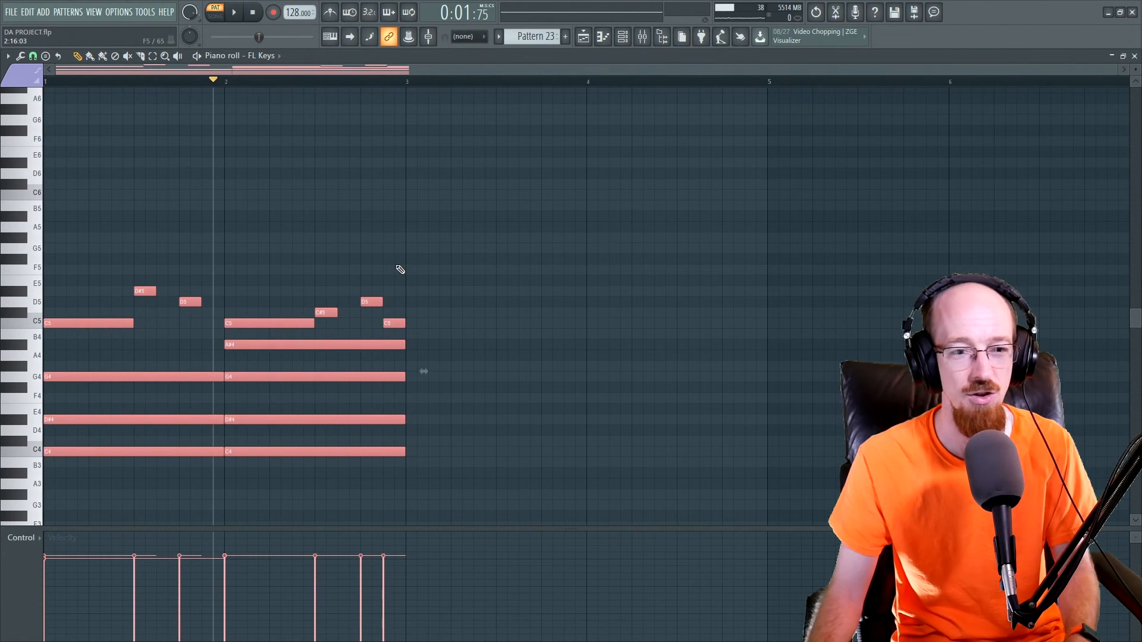
key("ctrl+d")
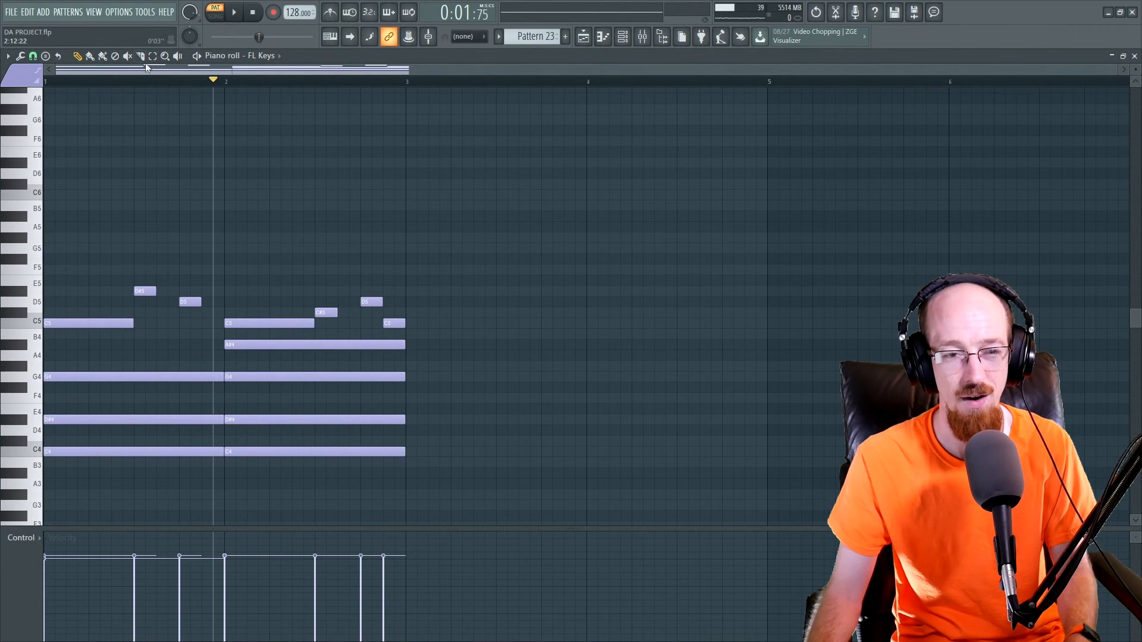
- Move the playhead near the start of bar 1, and marquee-select and deselect the notes
left_click_drag(129, 85, 67, 88)
scroll(172, 181, "up", 3)
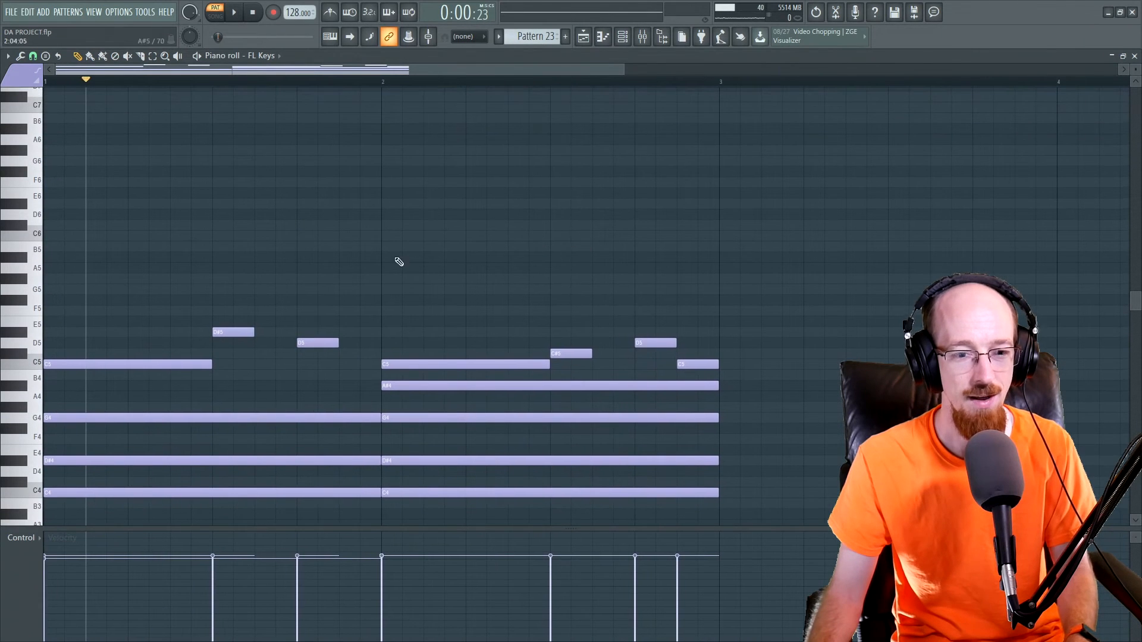
left_click_drag(116, 256, 645, 489)
left_click(381, 235, "ctrl")
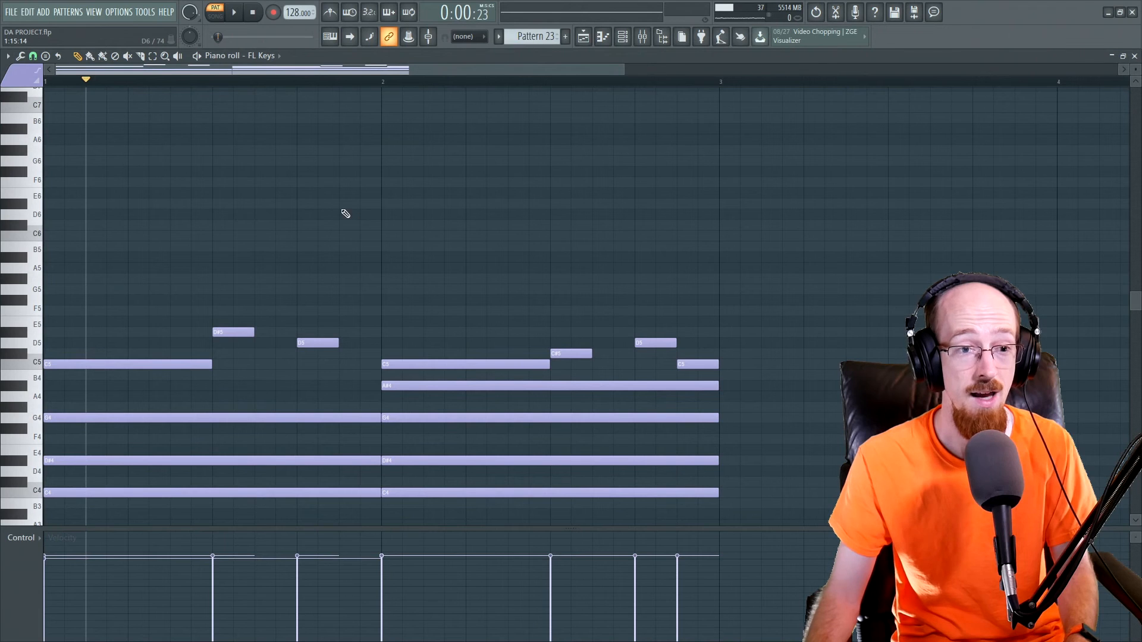
- Select a short time range in the first half of bar 1, select all notes, and clear both selections
left_click_drag(128, 86, 206, 92)
key("ctrl+a")
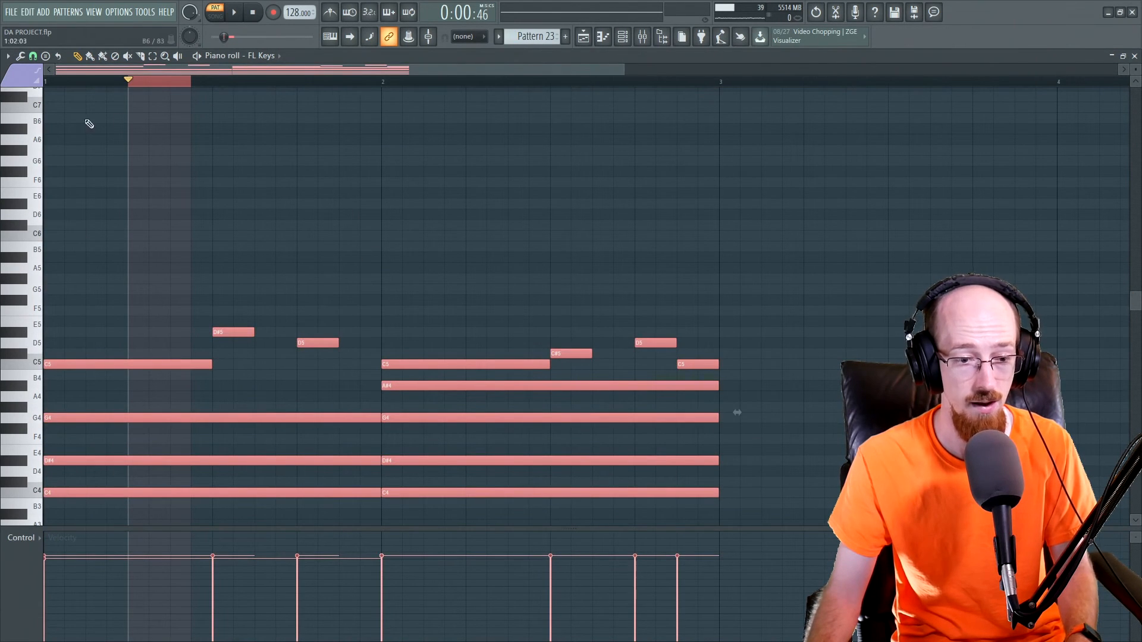
key("ctrl+d")
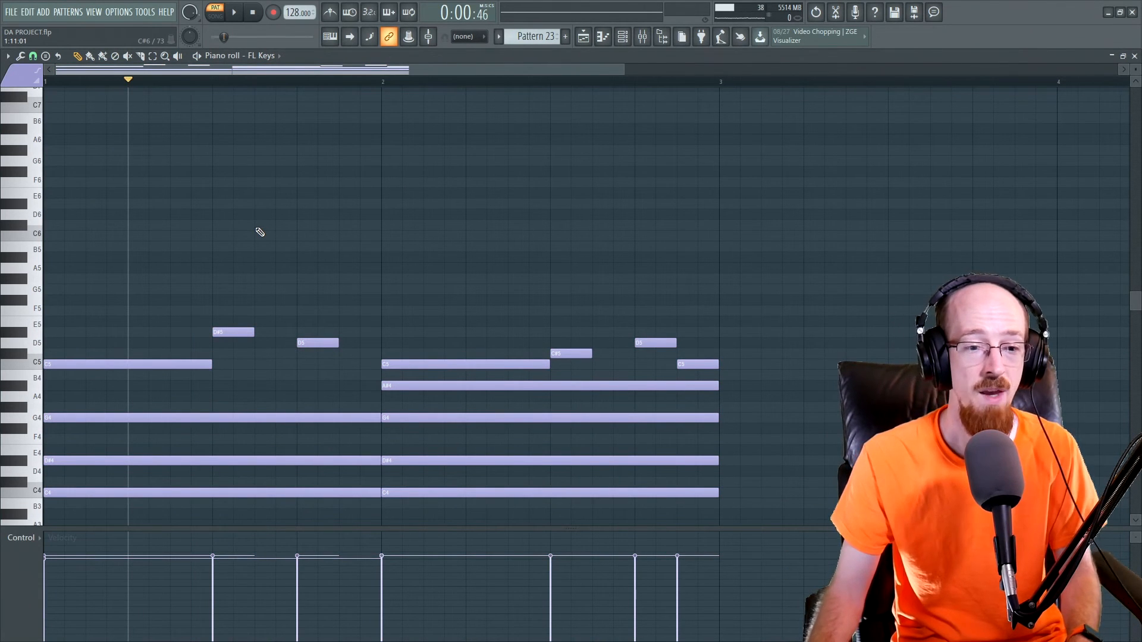
- Select bar 1's D#5 and bar 2's long C5 and D5 notes, and draw a rising velocity ramp for only those notes
scroll(258, 232, "down", 2)
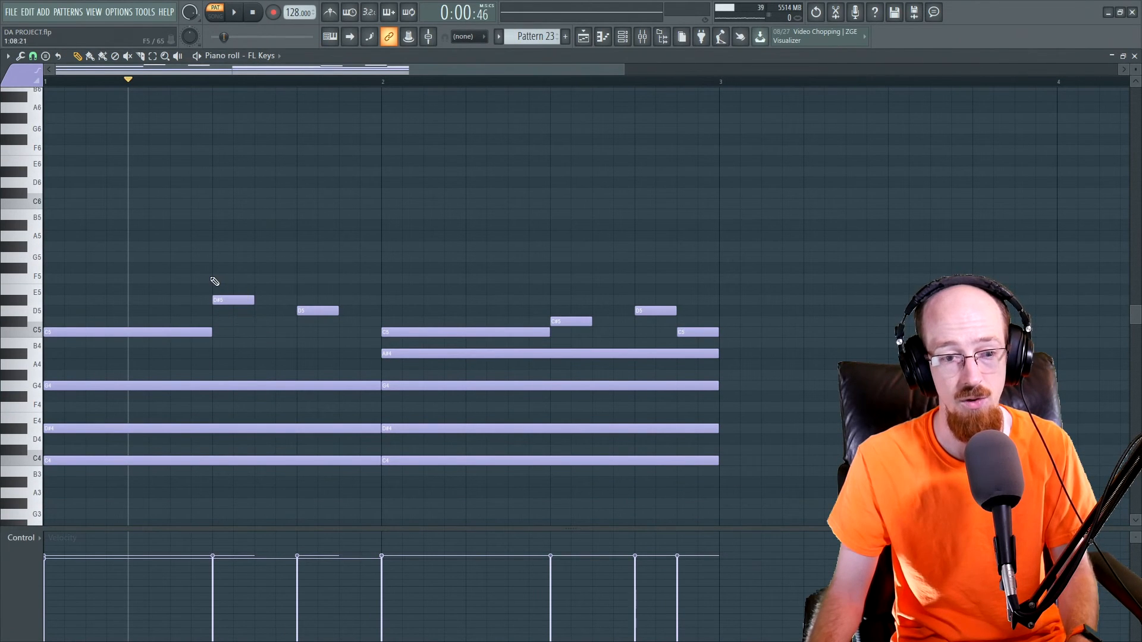
left_click(233, 300, "ctrl")
left_click(452, 332, "ctrl")
left_click(654, 311, "ctrl")
left_click_drag(207, 619, 630, 562)
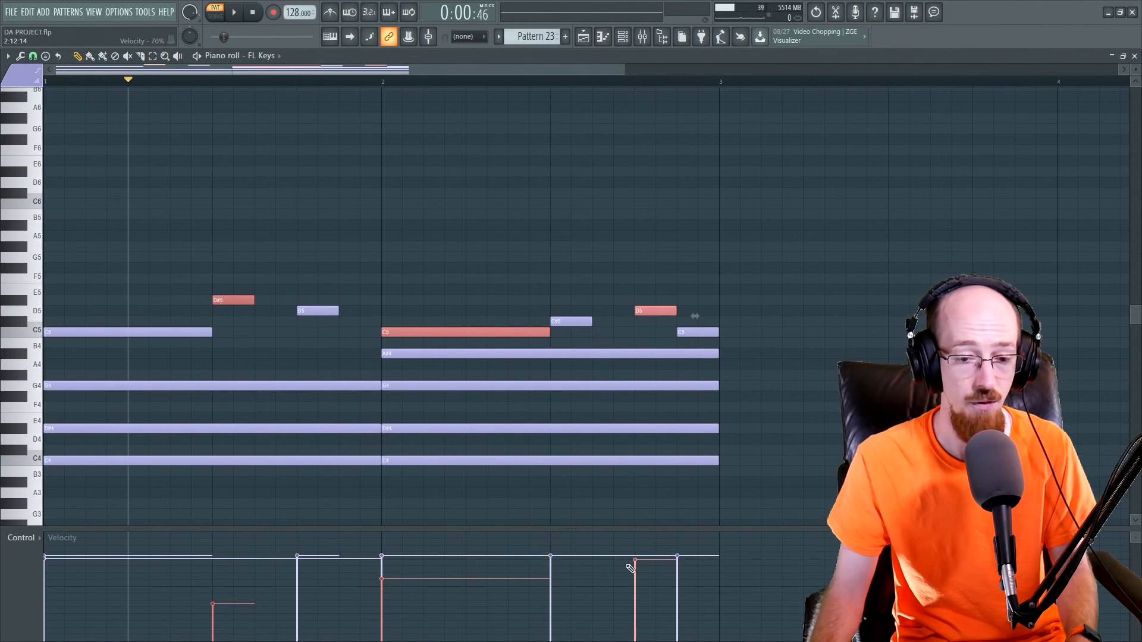
- Draw a steeper rising velocity ramp for the selected notes, and select bar 1's C5, D#5 and D5 plus bar 2's long C5
left_click_drag(217, 624, 665, 558)
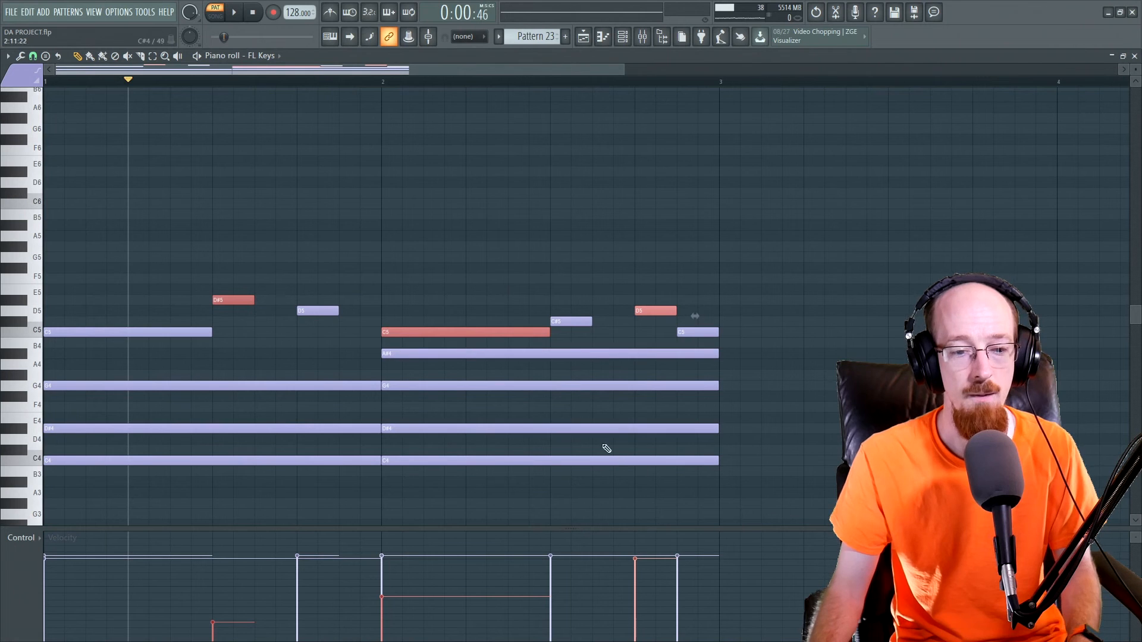
left_click_drag(99, 297, 126, 352)
left_click(230, 300, "shift")
left_click(321, 310, "shift")
left_click(465, 332, "shift")
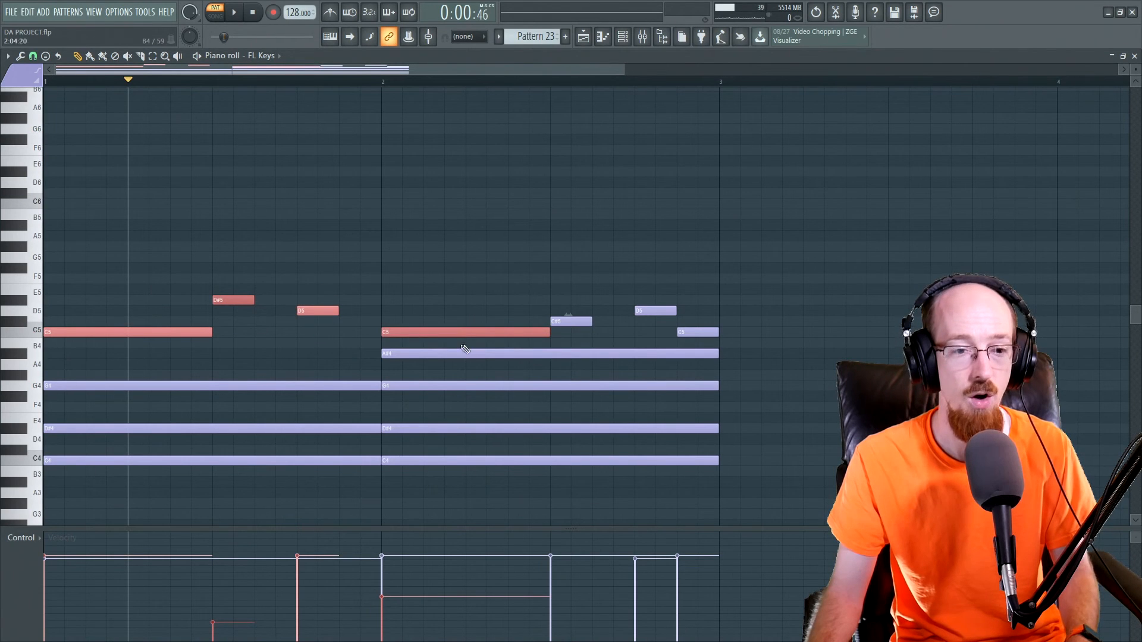
- Marquee-select melody notes and clear the selection, and individually select the three C5 notes across both bars
left_click_drag(562, 274, 717, 342)
left_click_drag(214, 257, 523, 389)
key("ctrl+d")
left_click(149, 331, "ctrl+shift")
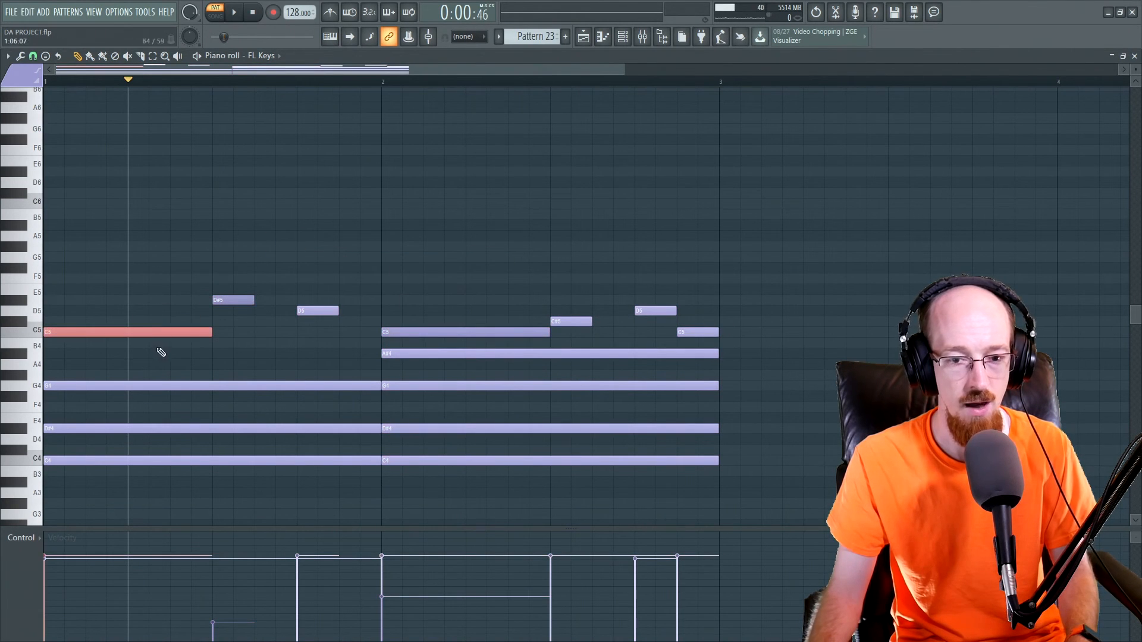
left_click(693, 332, "ctrl+shift")
left_click(500, 331, "ctrl+shift")
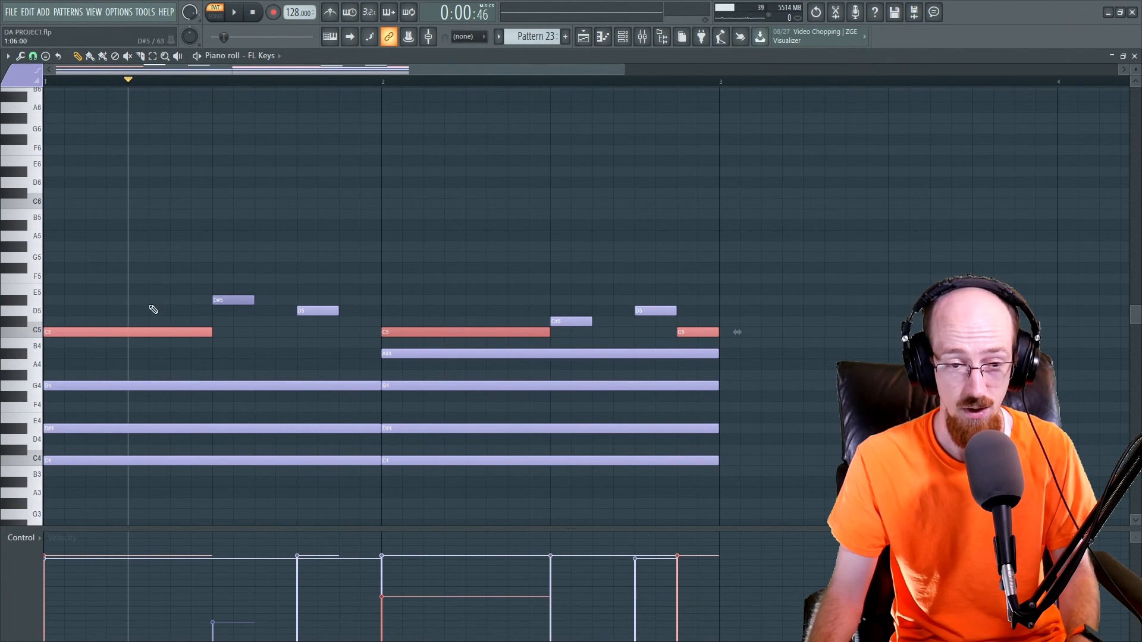
- Delete the chords and bar 2's melody, and place scattered short notes between D4 and F5 across both bars
mouse_move(352, 365)
left_mouse_down()
mouse_move(323, 380)
mouse_move(533, 329)
mouse_move(637, 340)
mouse_move(601, 329)
left_mouse_up()
left_click(51, 440)
left_click(93, 418)
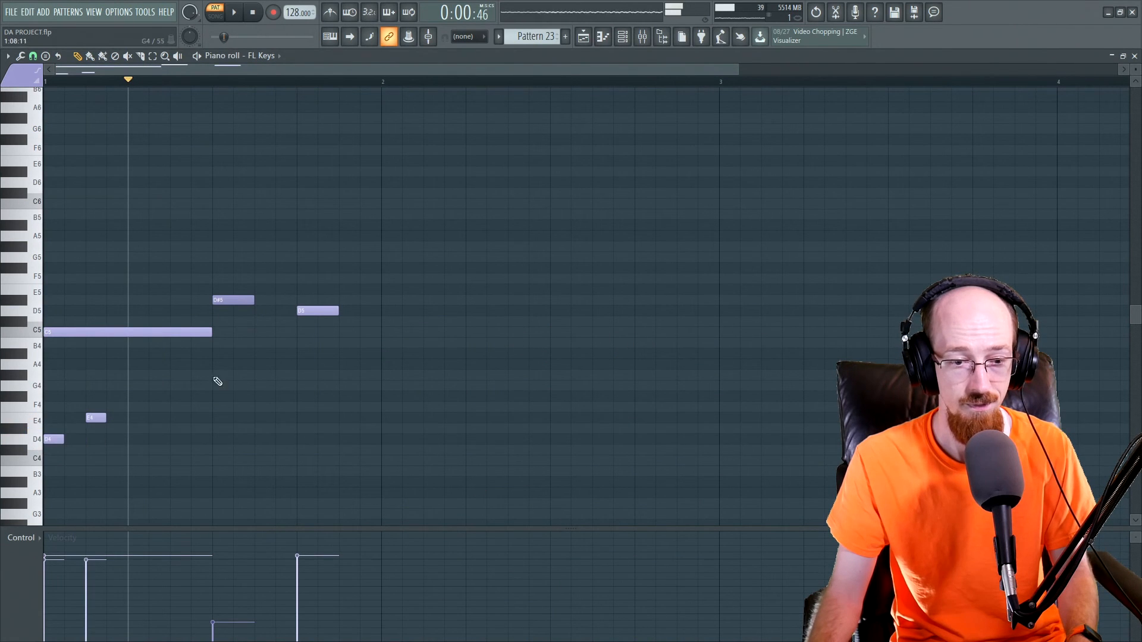
left_click(221, 375)
left_click(221, 439)
left_click(455, 299)
left_click(496, 353)
left_click(369, 375)
left_click(369, 439)
left_click(602, 385)
left_click(644, 300)
left_click(560, 279)
left_click(687, 343)
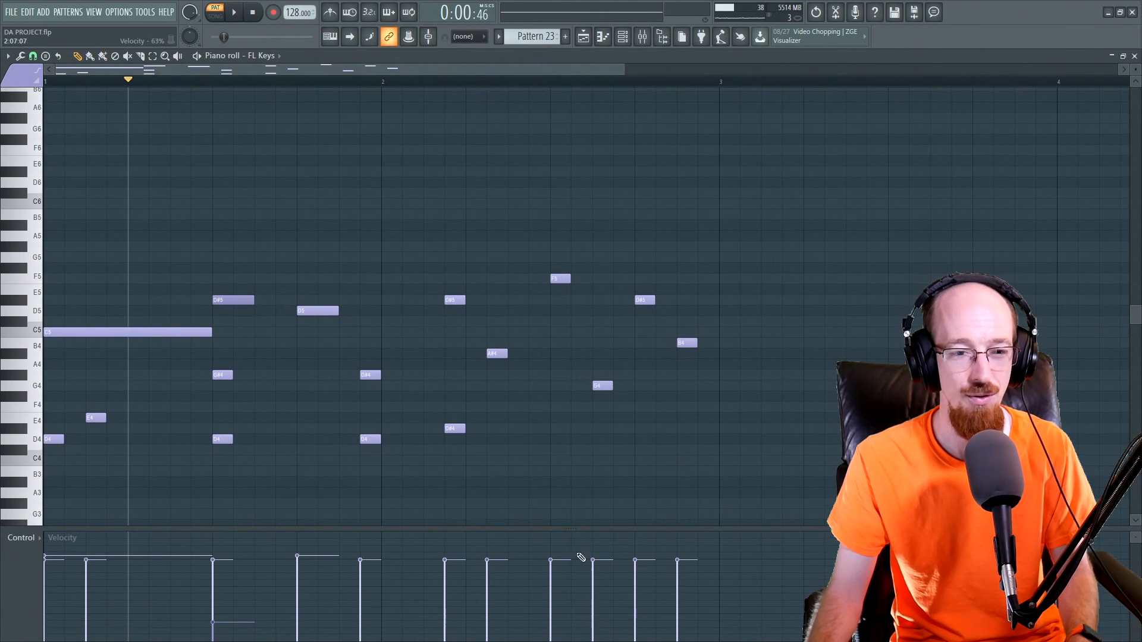
- Select bar 1's C5, D#5 and D5 and bar 2's first D#5 and F5, and draw a rising velocity ramp for only them
left_click_drag(133, 306, 141, 337)
left_click_drag(231, 284, 250, 326)
left_click_drag(315, 299, 333, 321)
left_click_drag(440, 286, 464, 305)
left_click_drag(549, 265, 572, 296)
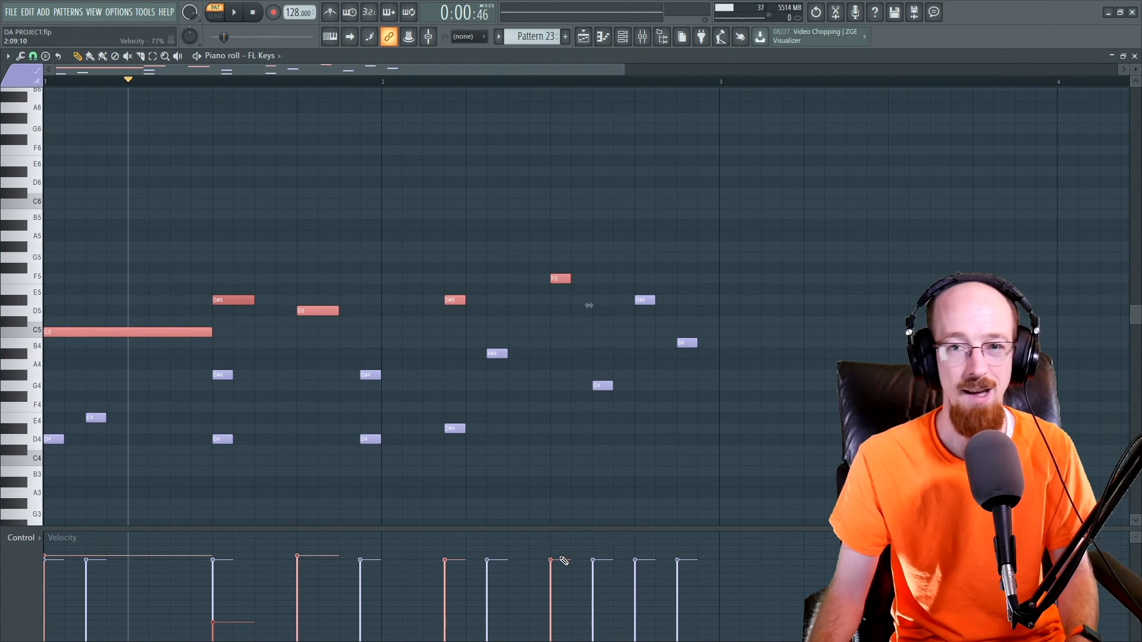
left_click_drag(518, 573, 8, 640)
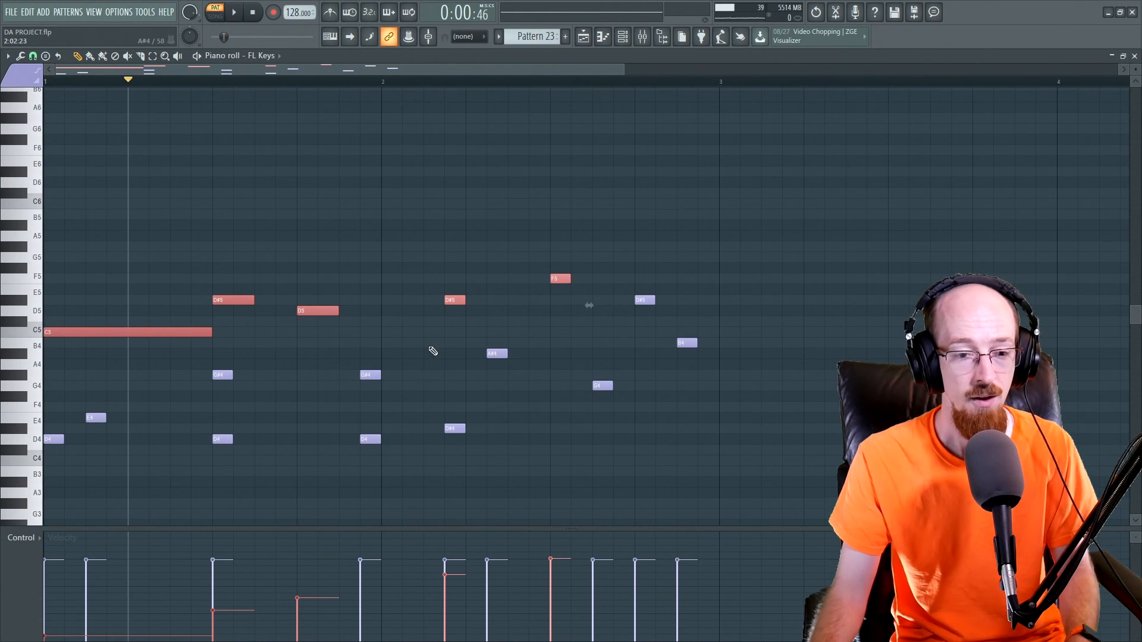
- Clear the current selection, and select and delete every note in the pattern
scroll(433, 351, "down", 2)
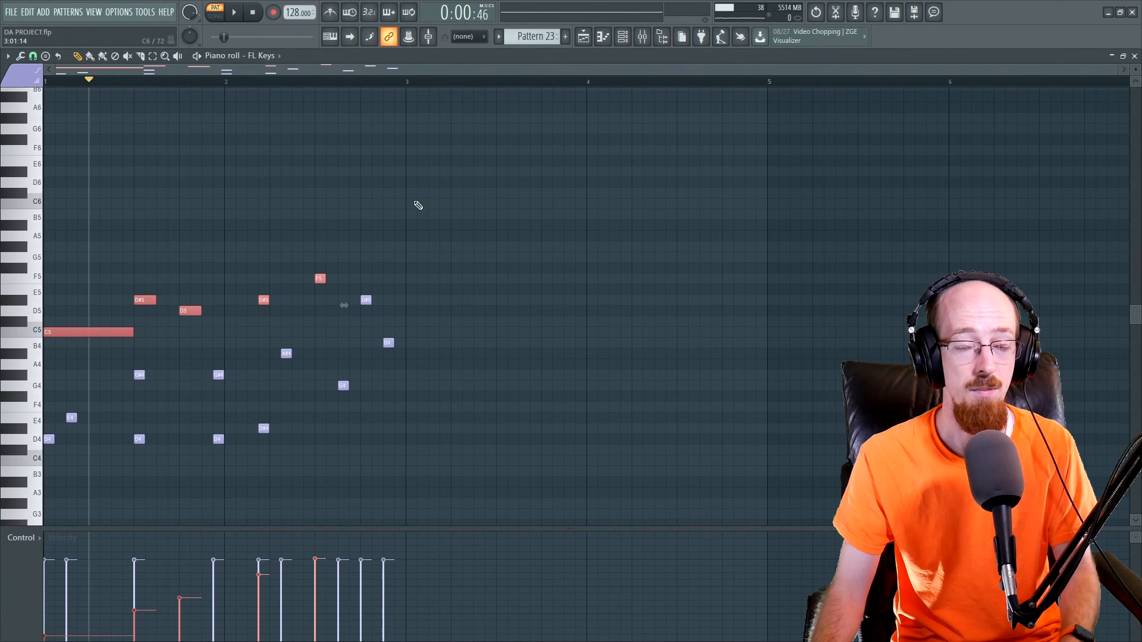
key("ctrl+d")
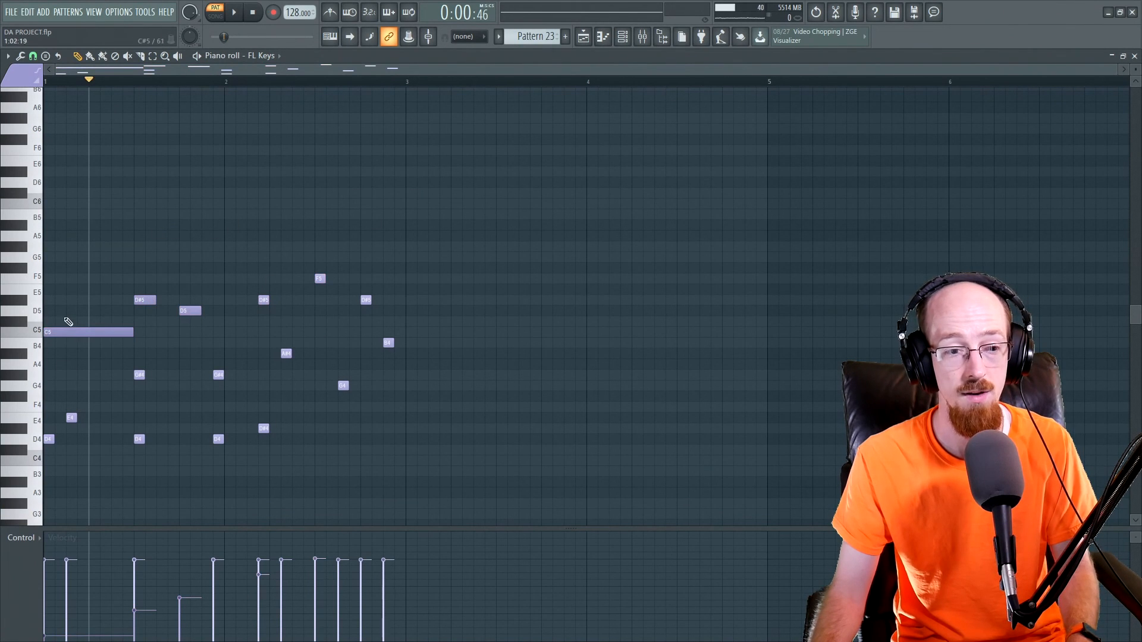
left_click_drag(18, 231, 21, 517)
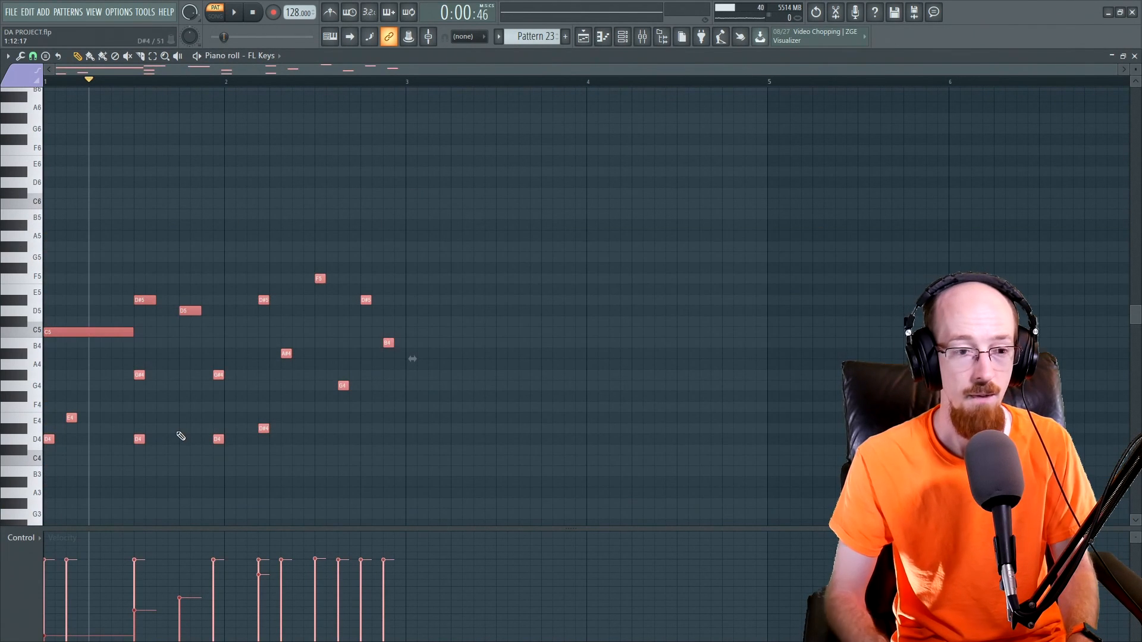
key("Delete")
scroll(380, 335, "up", 3)
scroll(298, 351, "down", 2)
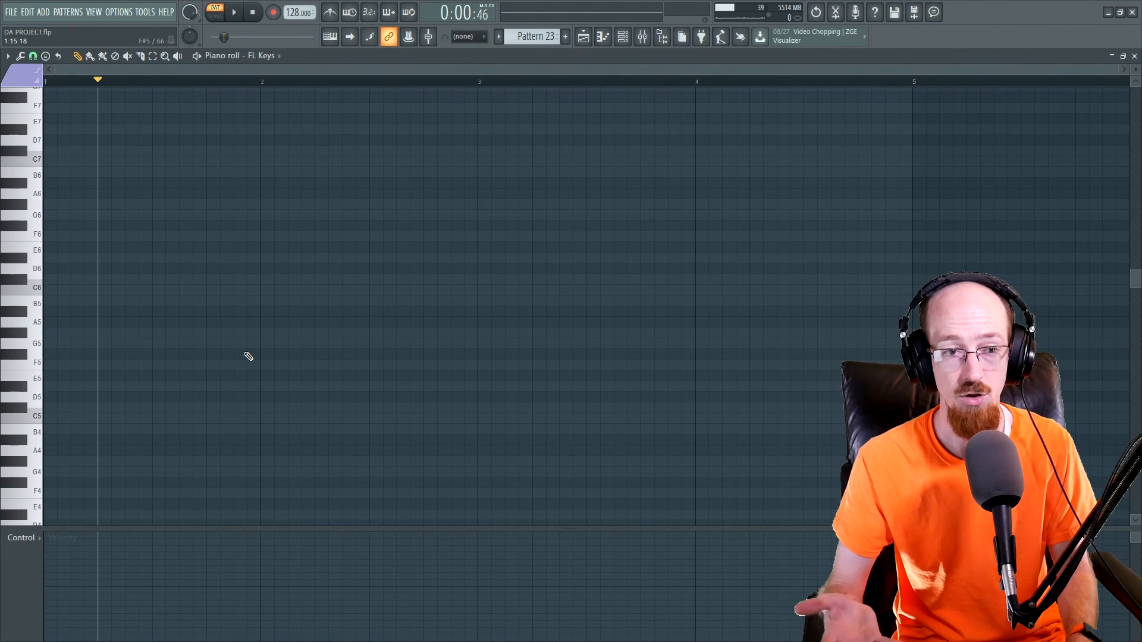